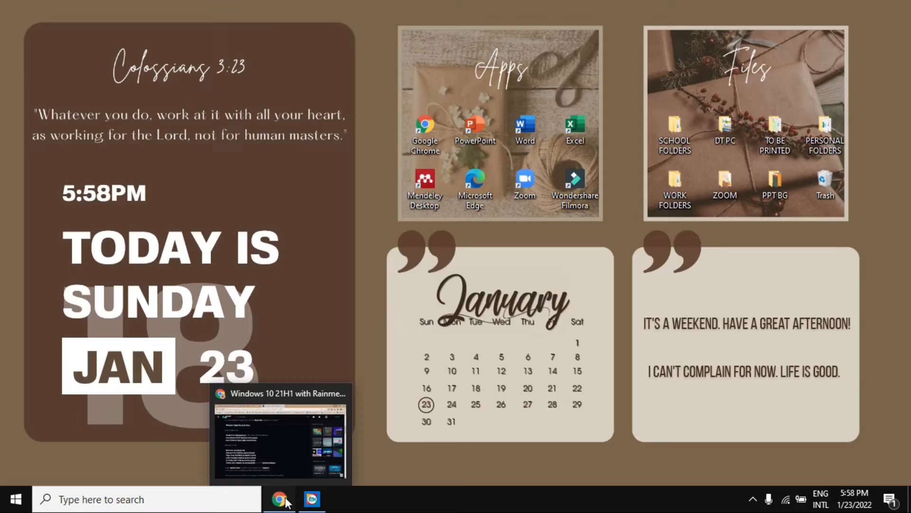
Switch to Chrome and download the Rainmeter 4.5.8 release from the rainmeter.net page.
click(285, 501)
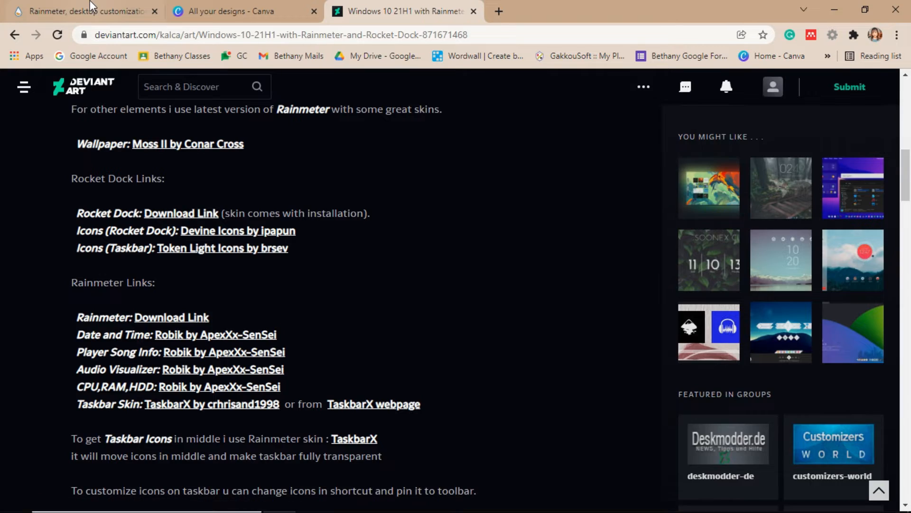
click(90, 1)
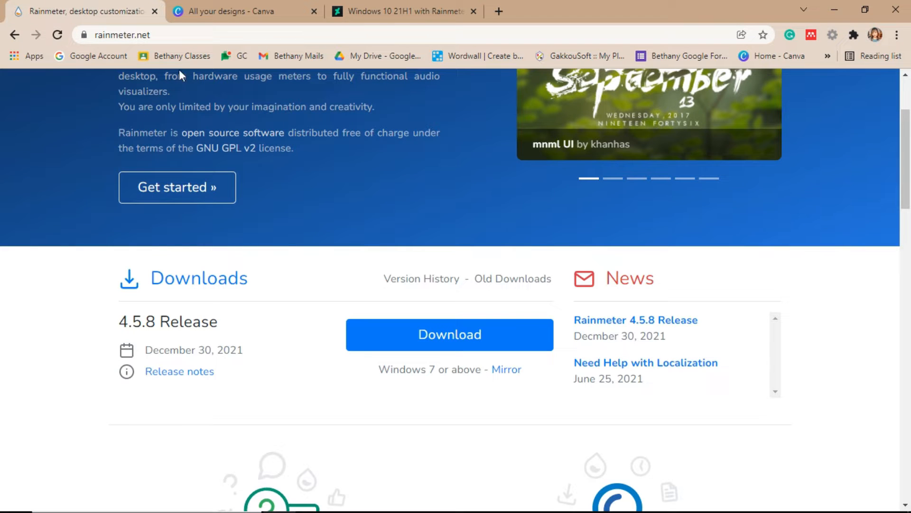
drag(907, 142, 906, 107)
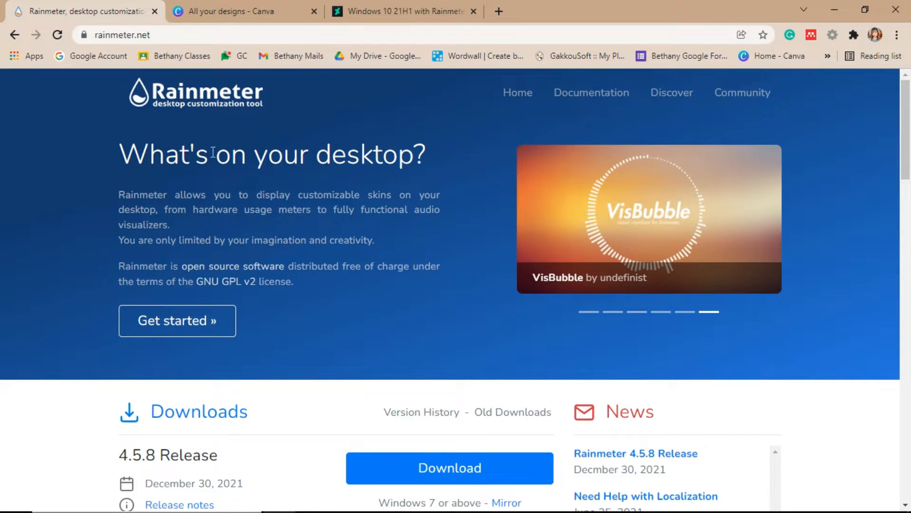
scroll(427, 275, down, 1)
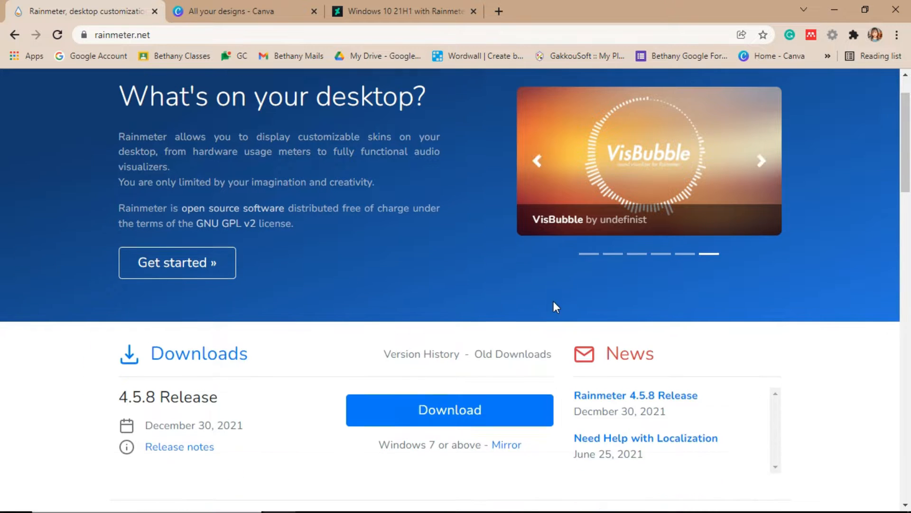
click(430, 402)
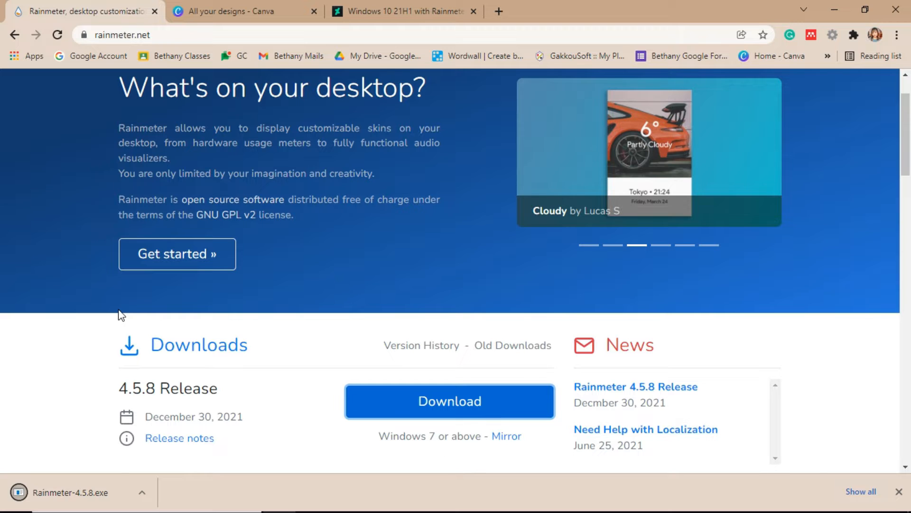
View the Canva home page at canva.com, then return to the open DeviantArt page.
click(204, 11)
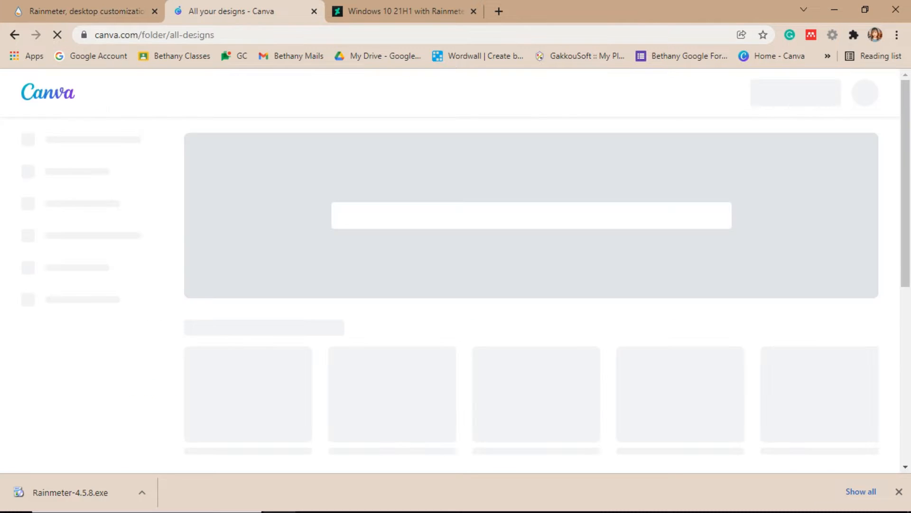
click(197, 34)
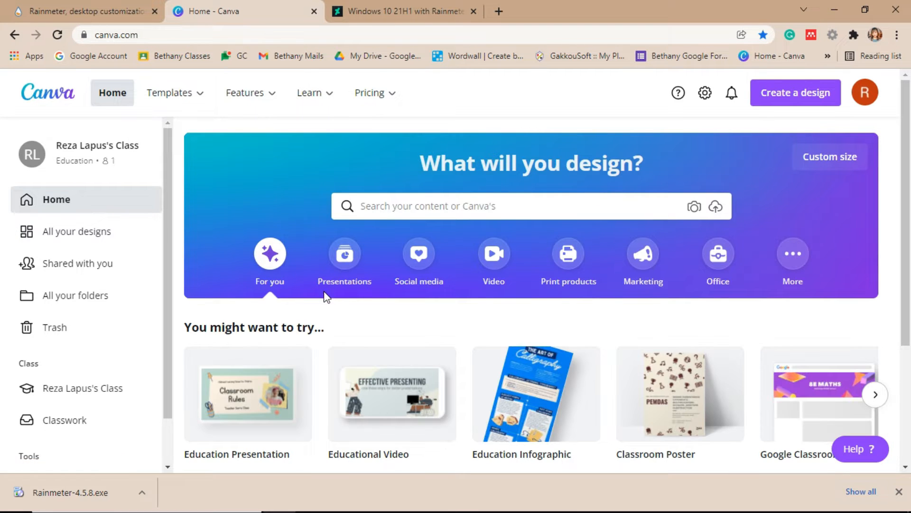
click(416, 5)
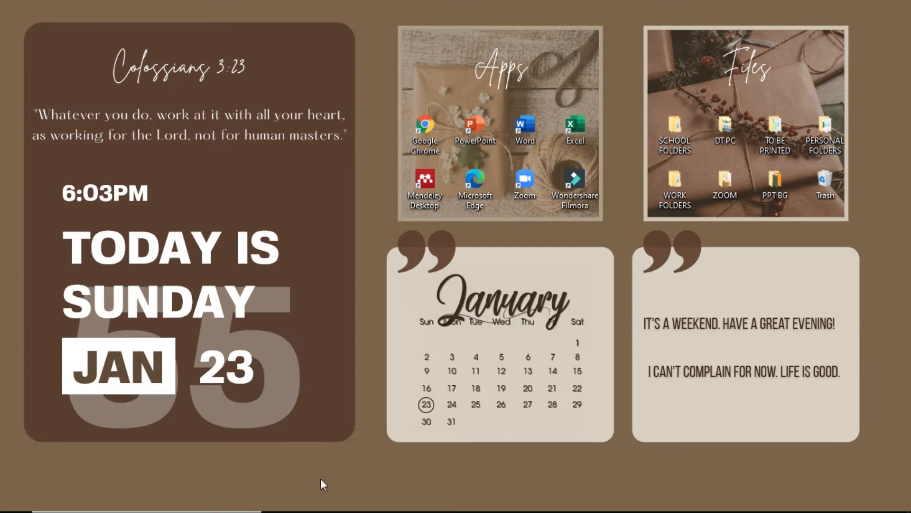
Open the skin manager from the desktop calendar skin and show the details of Sonder's Calendar.ini.
mouse_move(322, 511)
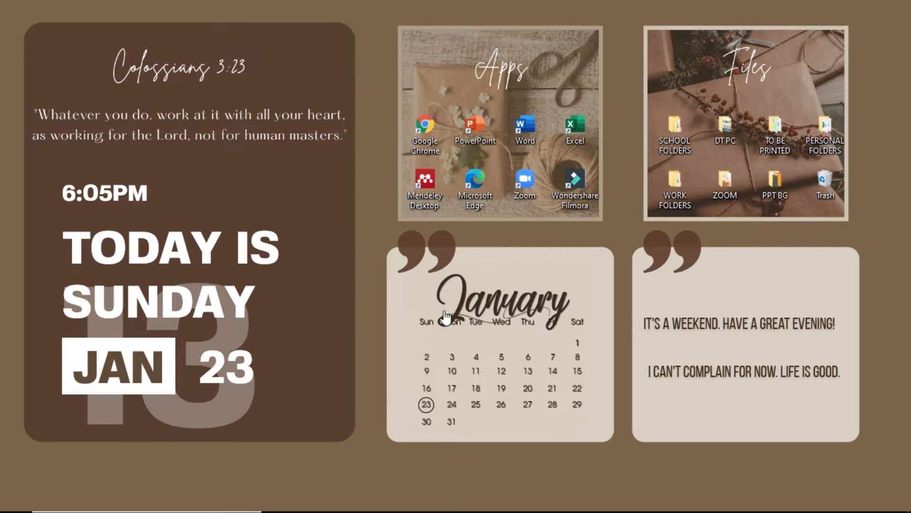
right_click(443, 311)
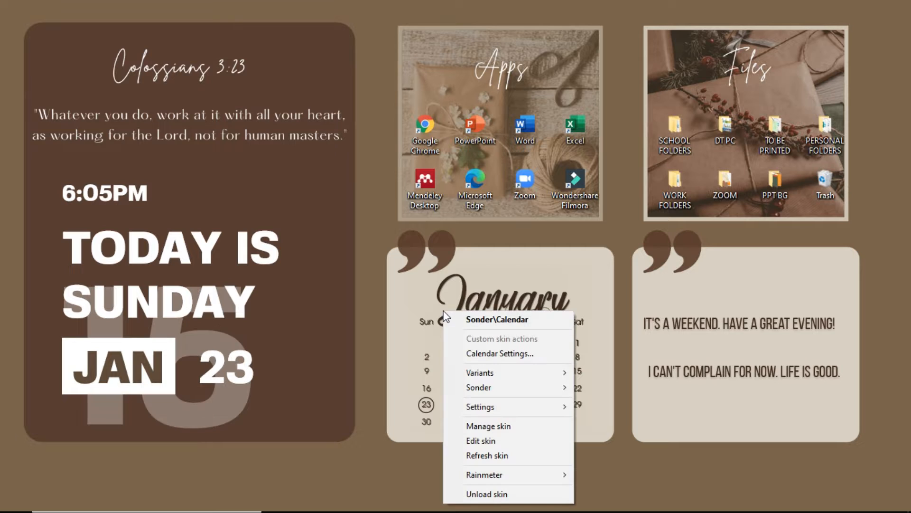
click(503, 425)
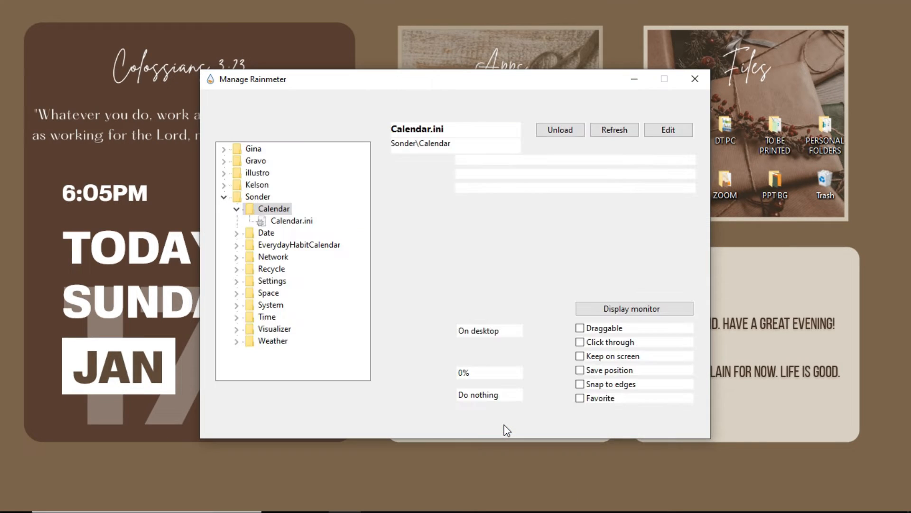
click(273, 221)
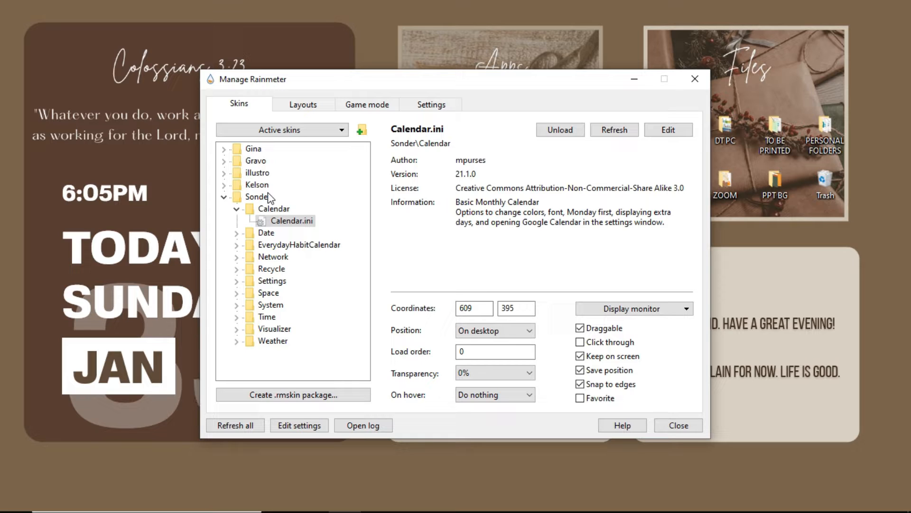
Load the illustro Clock.ini skin onto the desktop as a preview and unload it again.
double_click(266, 175)
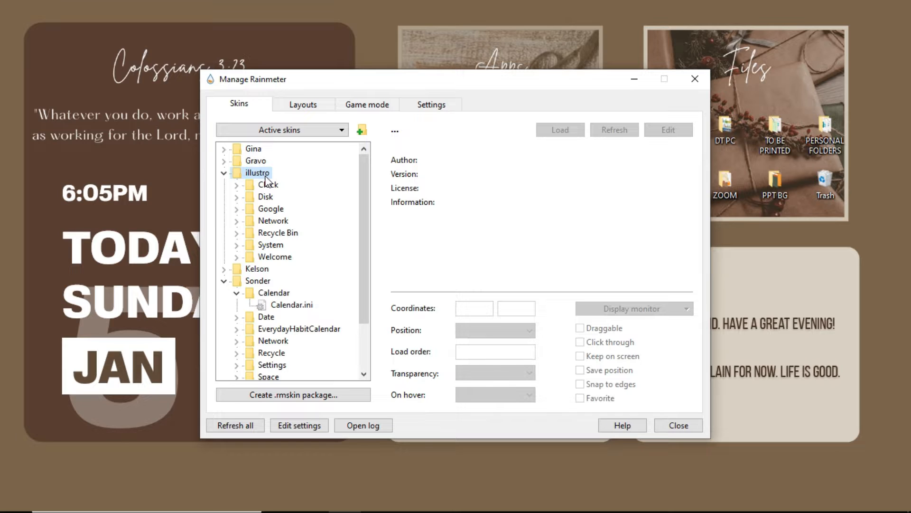
click(268, 186)
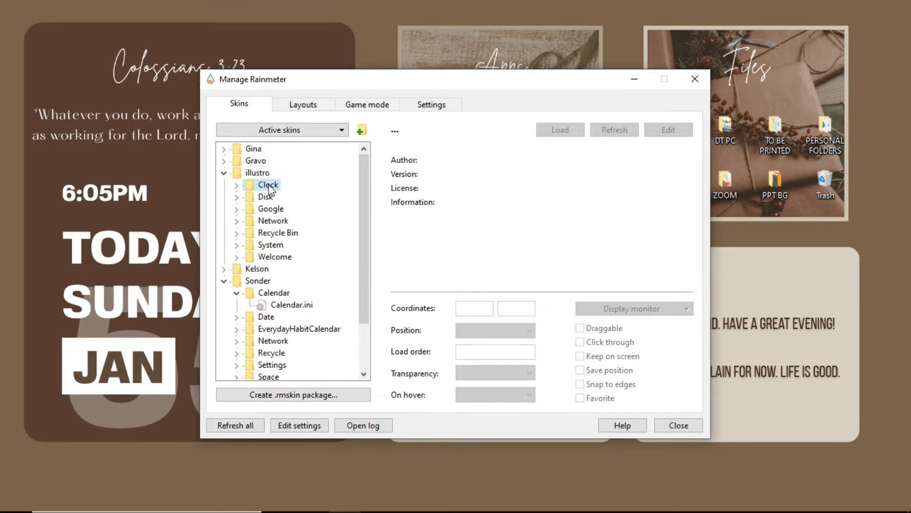
double_click(268, 186)
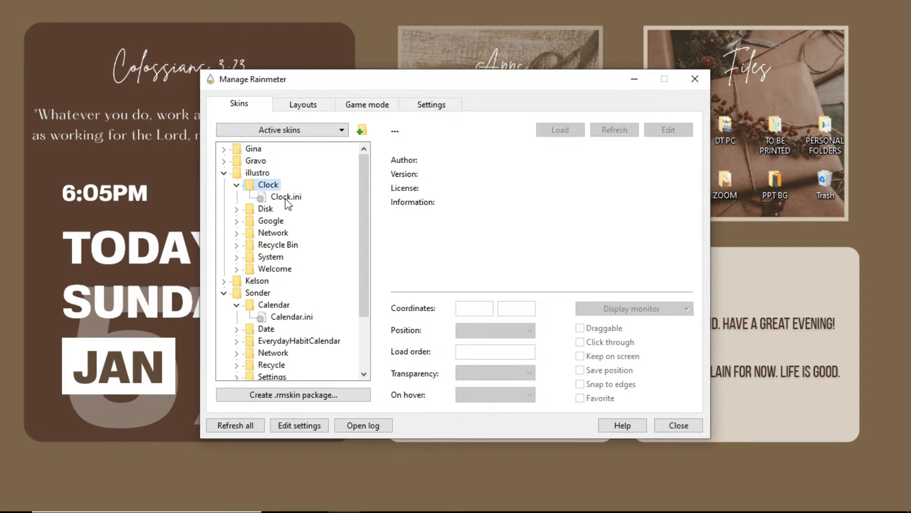
click(286, 197)
click(560, 130)
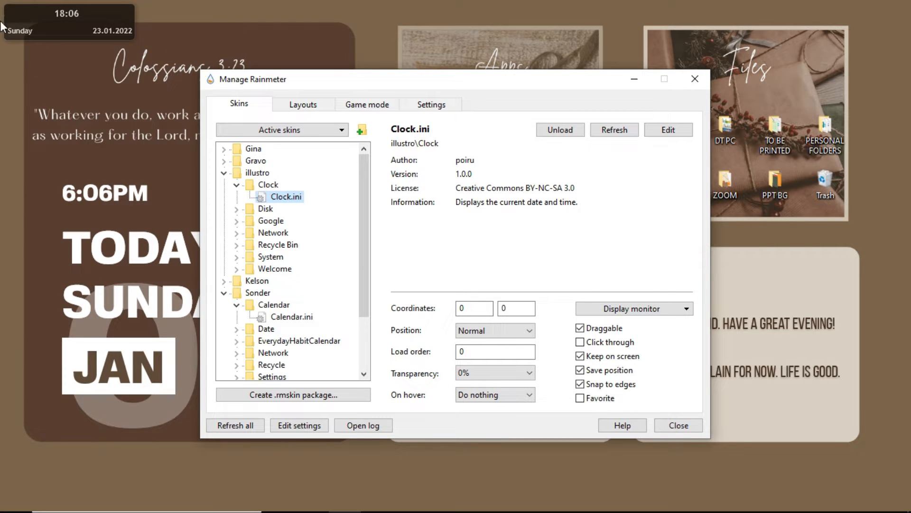
click(561, 133)
Load the illustro 1 Disk.ini skin to preview it on the desktop, then unload it.
double_click(264, 212)
double_click(288, 221)
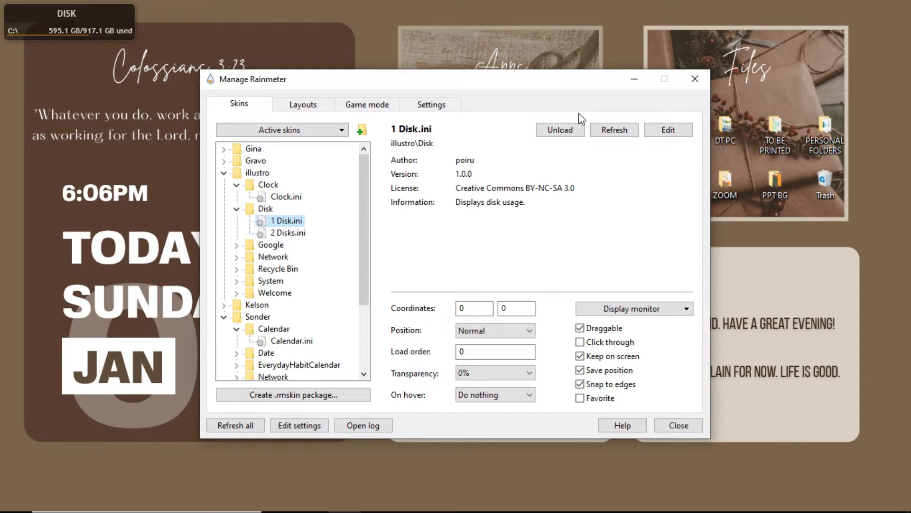
click(560, 130)
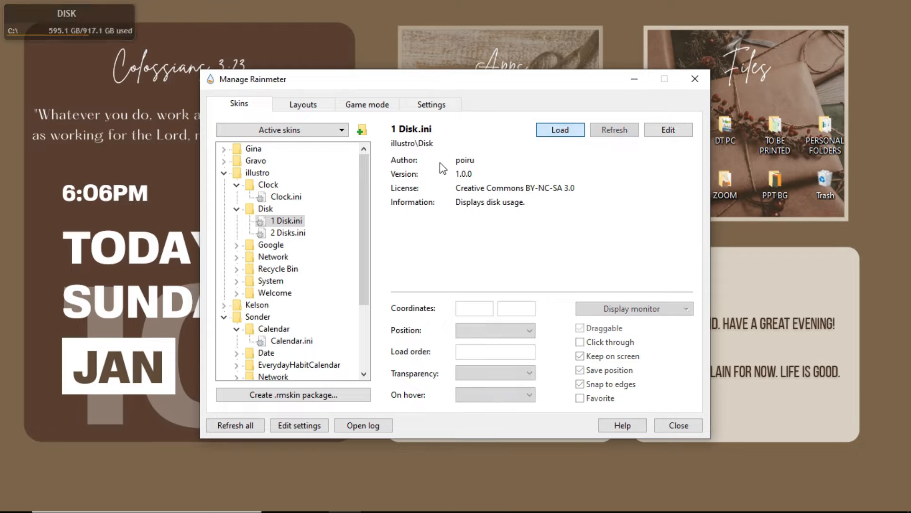
Preview the illustro Google.ini search skin on the desktop by loading it, then unload it.
double_click(277, 244)
double_click(288, 257)
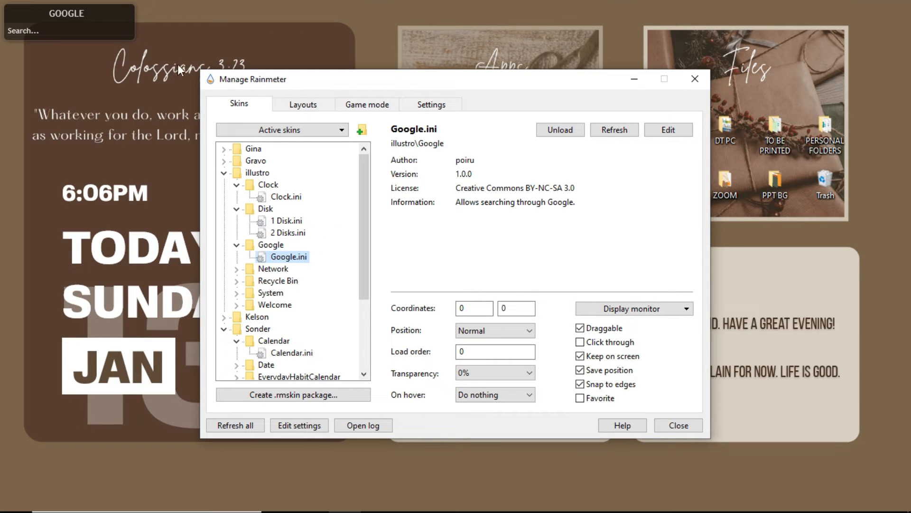
click(561, 130)
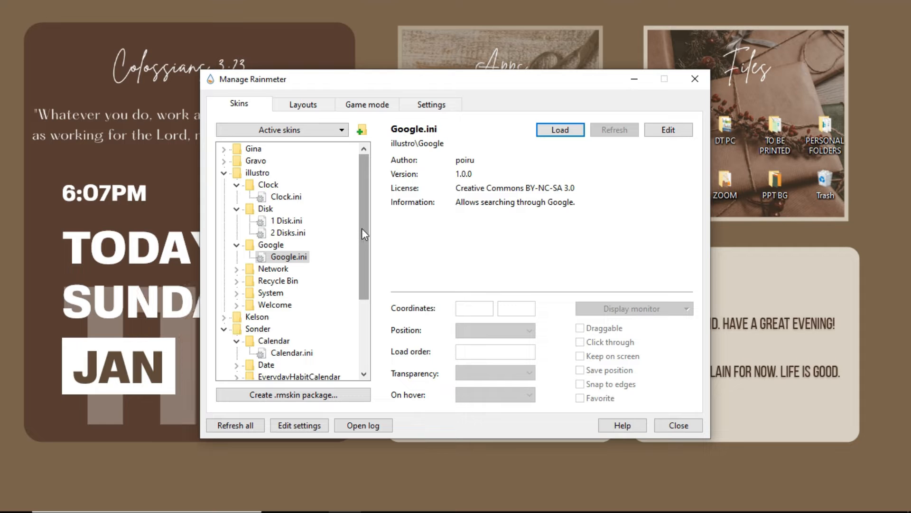
Switch to the DeviantArt page in Chrome and search the site for "rainmeter skins".
mouse_move(323, 512)
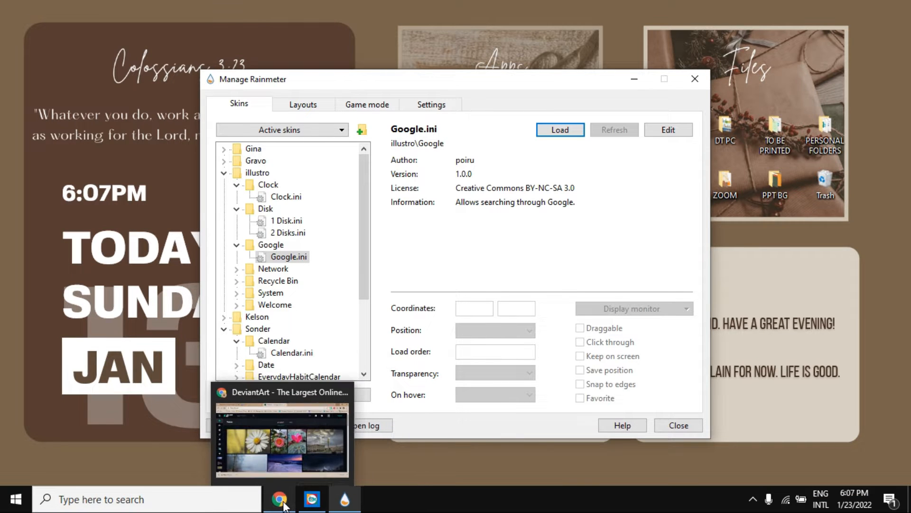
click(288, 474)
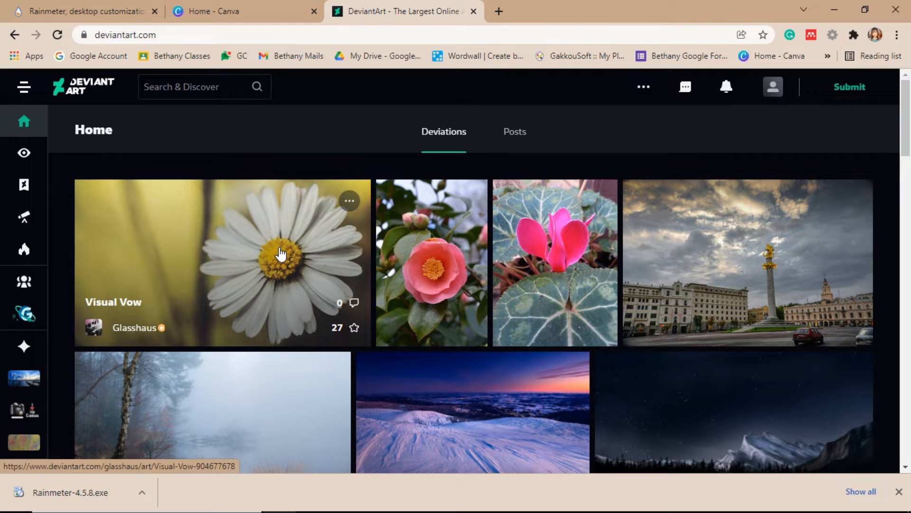
scroll(477, 328, down, 5)
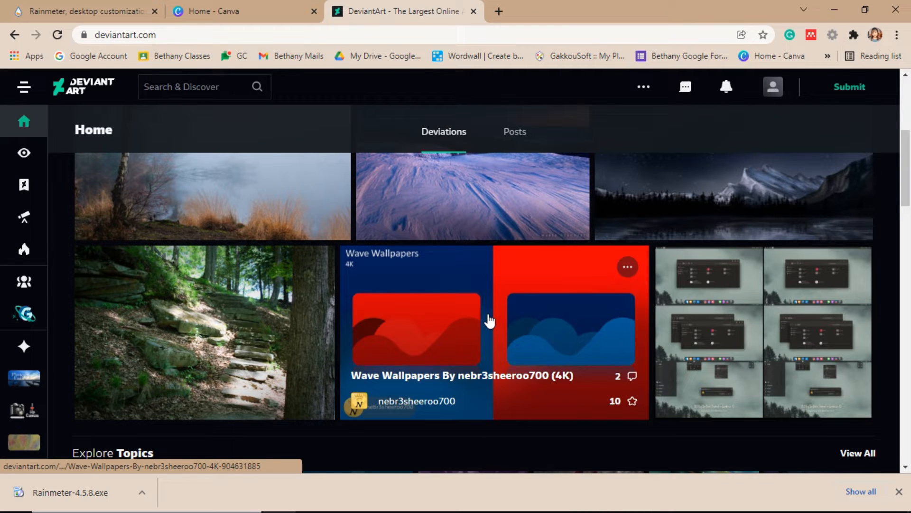
scroll(498, 171, up, 5)
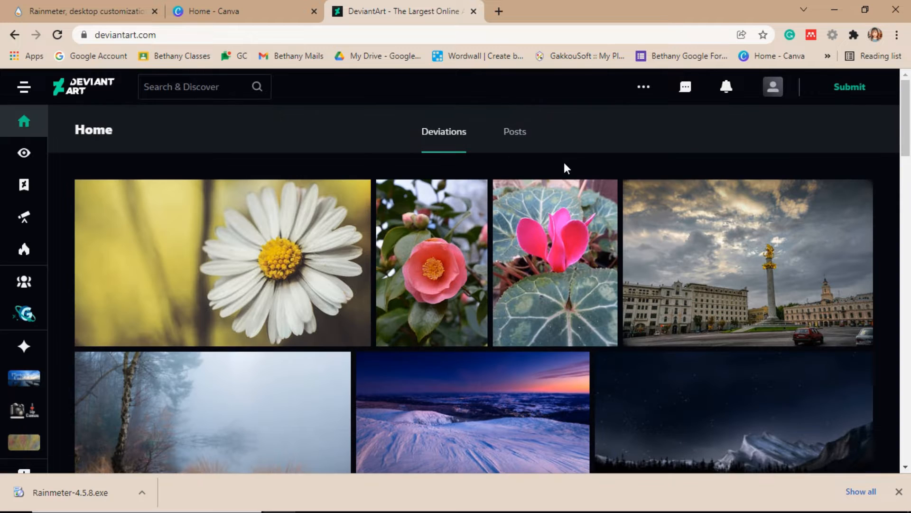
click(206, 91)
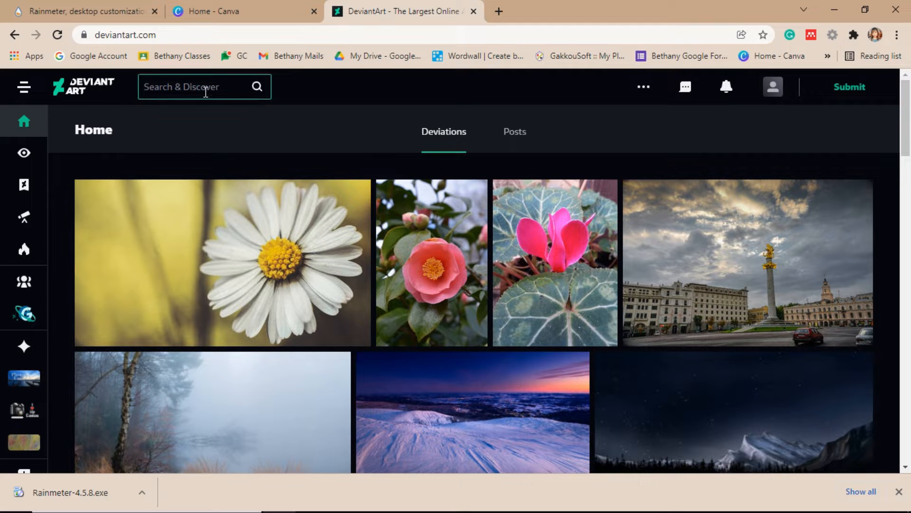
text(rainmeter )
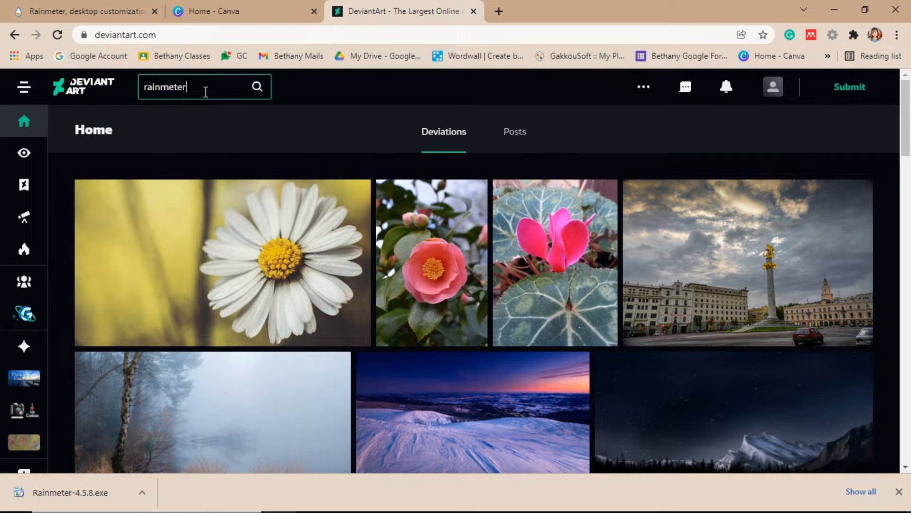
text(skins)
key(Return)
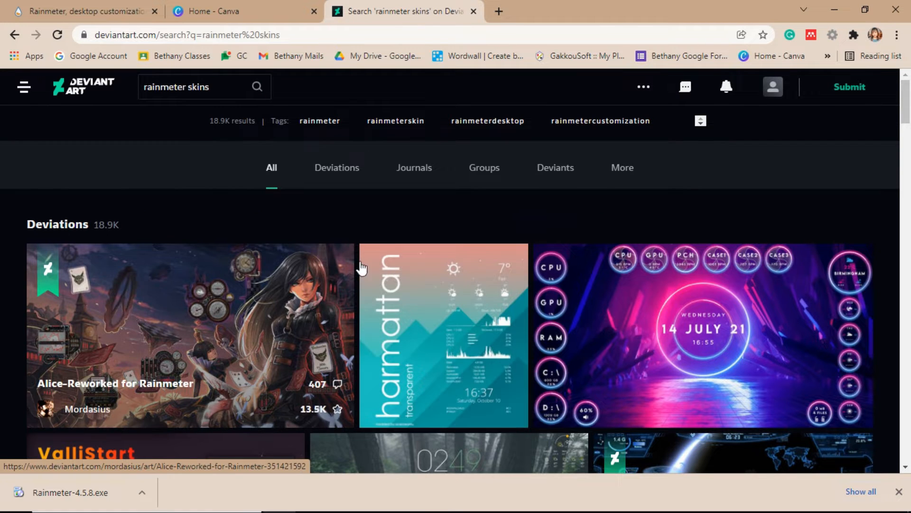
Open the "Sonder – Rainmeter skin" page from the search results and download the skin.
scroll(362, 266, down, 3)
scroll(510, 216, down, 3)
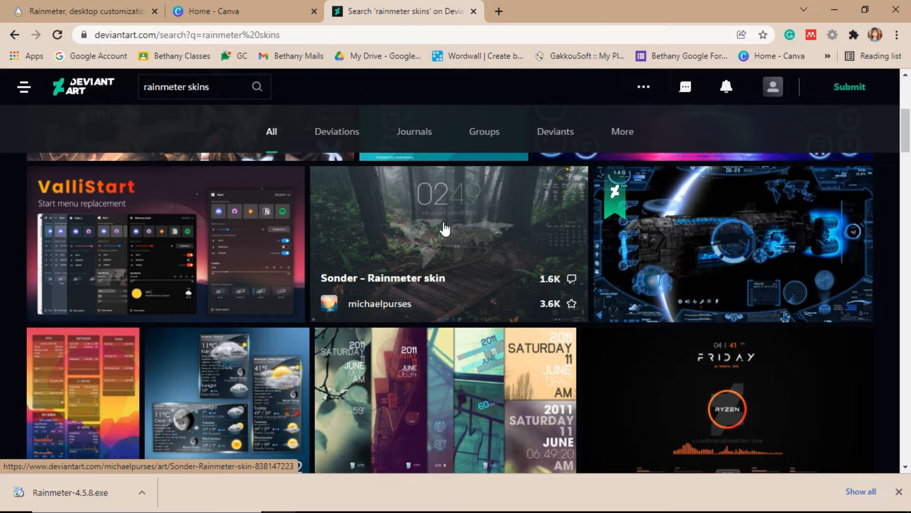
click(445, 229)
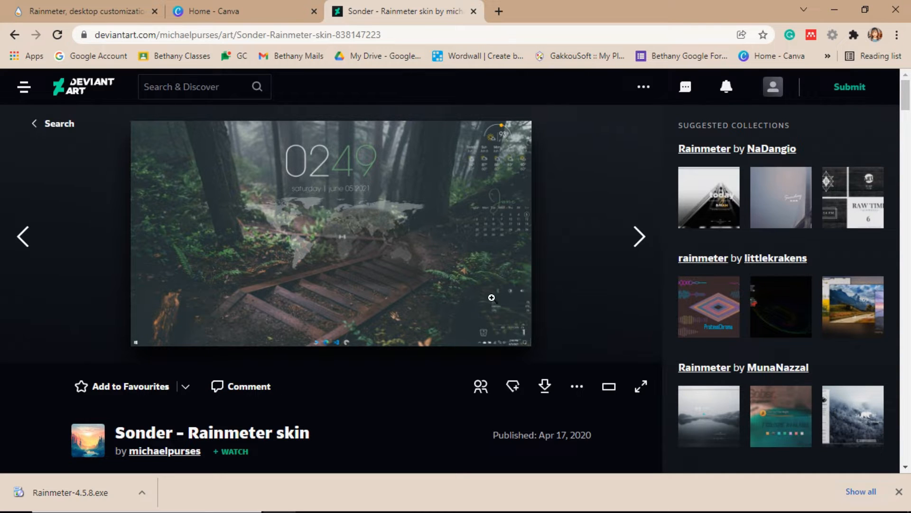
click(545, 390)
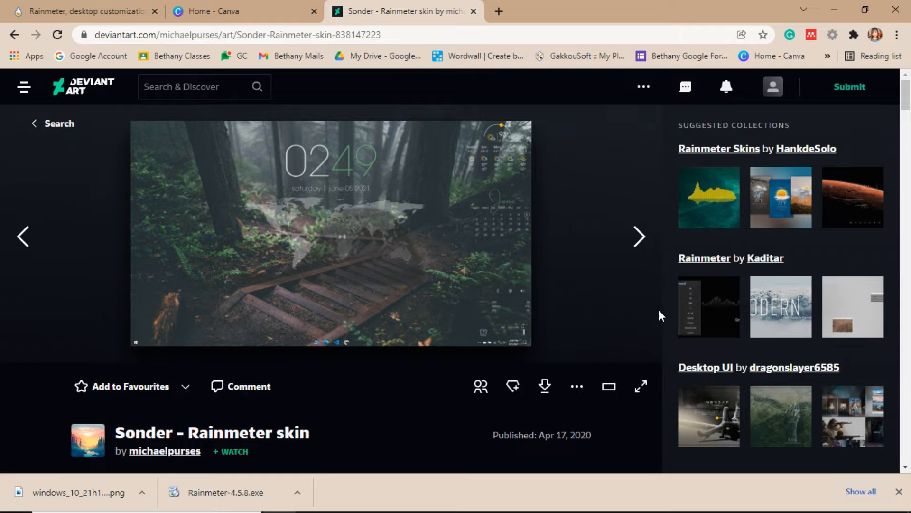
Open the suggested Laro skin and the related Vecto skin, and download each skin package.
scroll(807, 311, down, 3)
click(807, 311)
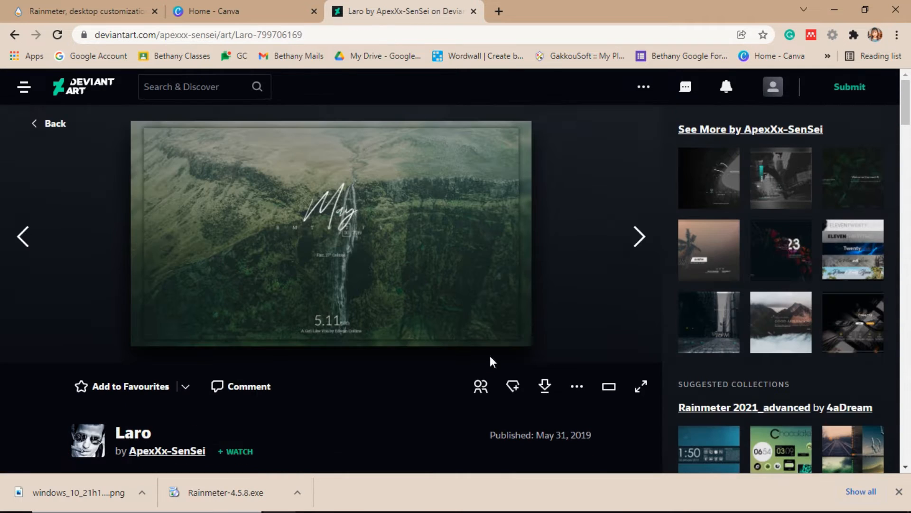
click(548, 393)
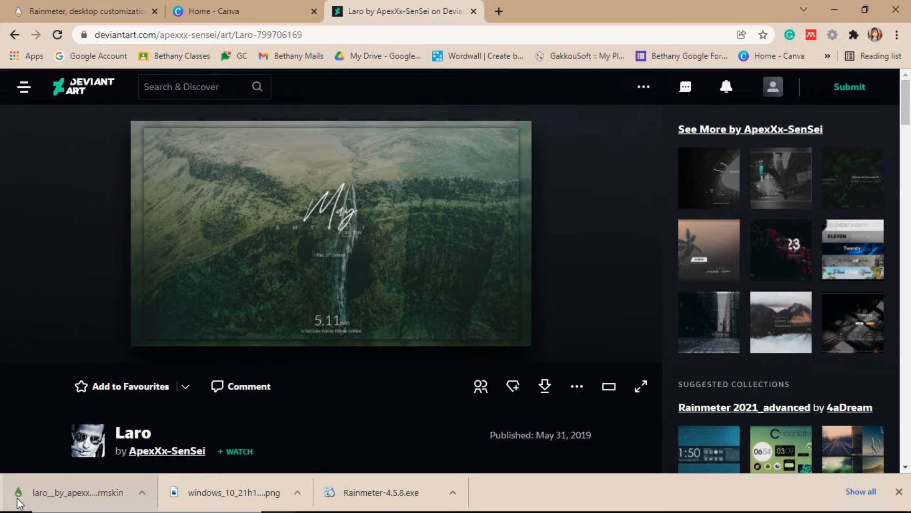
click(716, 251)
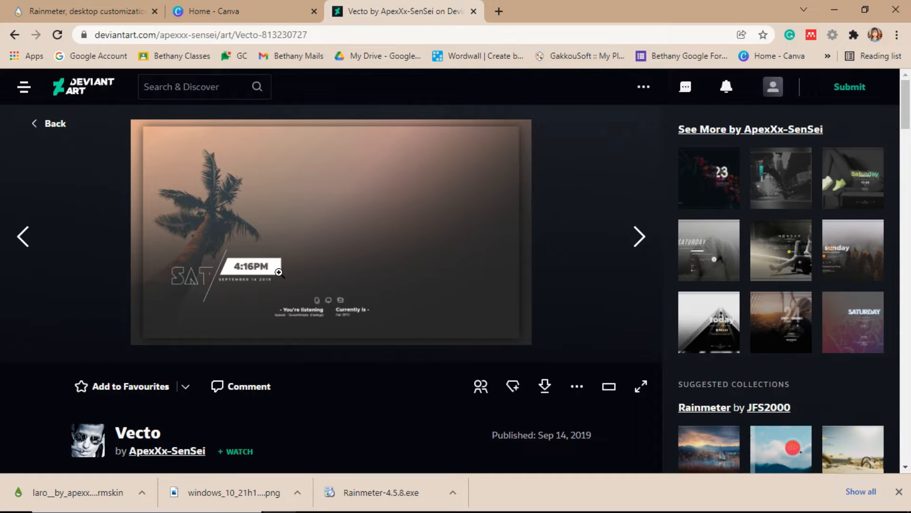
click(546, 386)
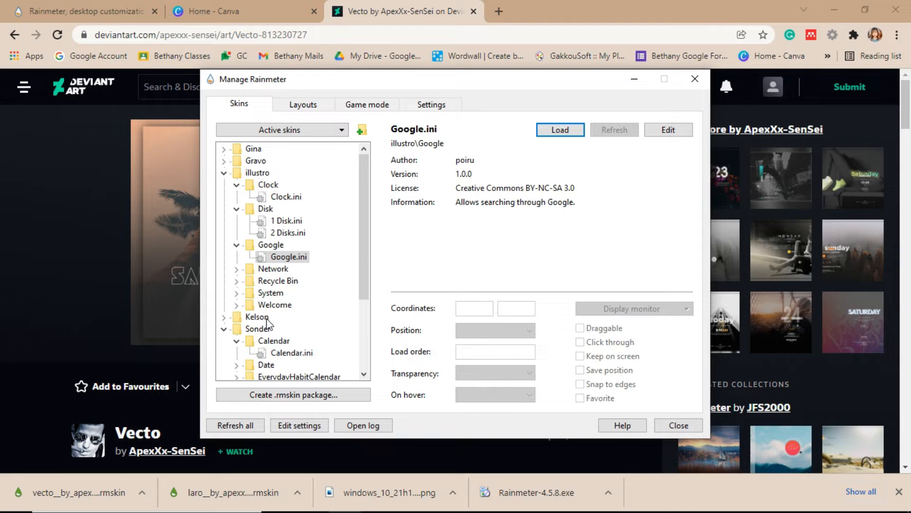
scroll(268, 338, down, 3)
scroll(269, 334, up, 3)
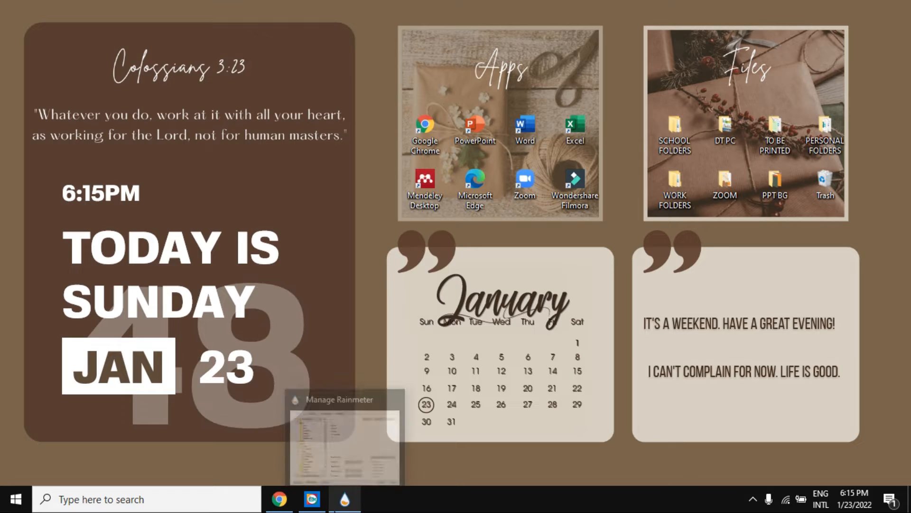
In the Rainmeter manager, find the Date.ini skin in the Gina Date folder and unload and reload it on the desktop.
click(345, 498)
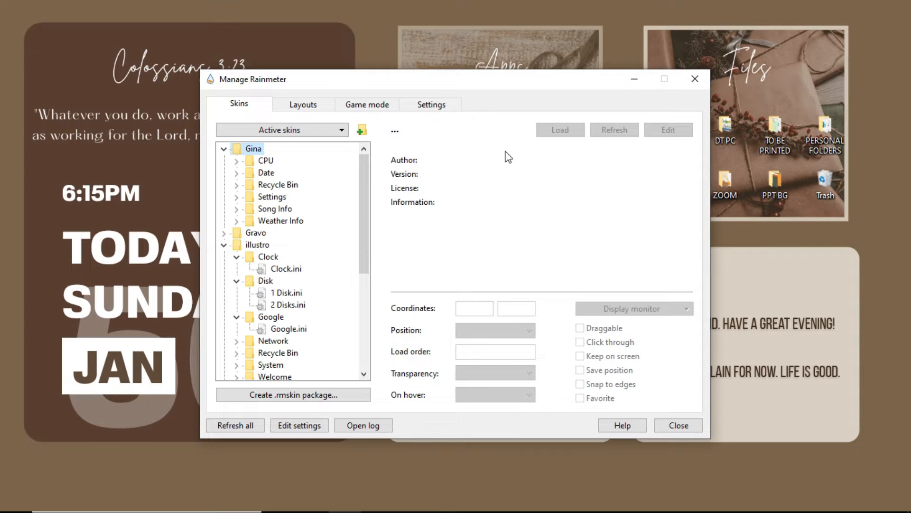
click(266, 162)
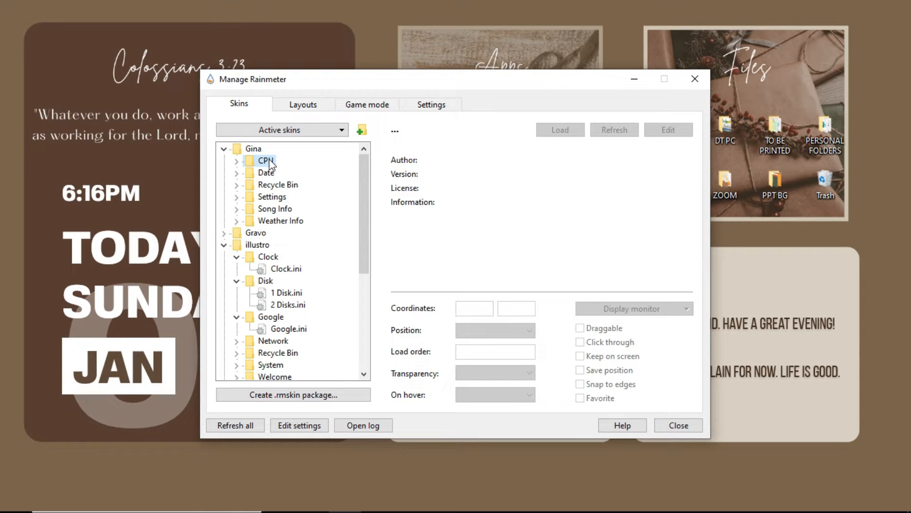
double_click(267, 173)
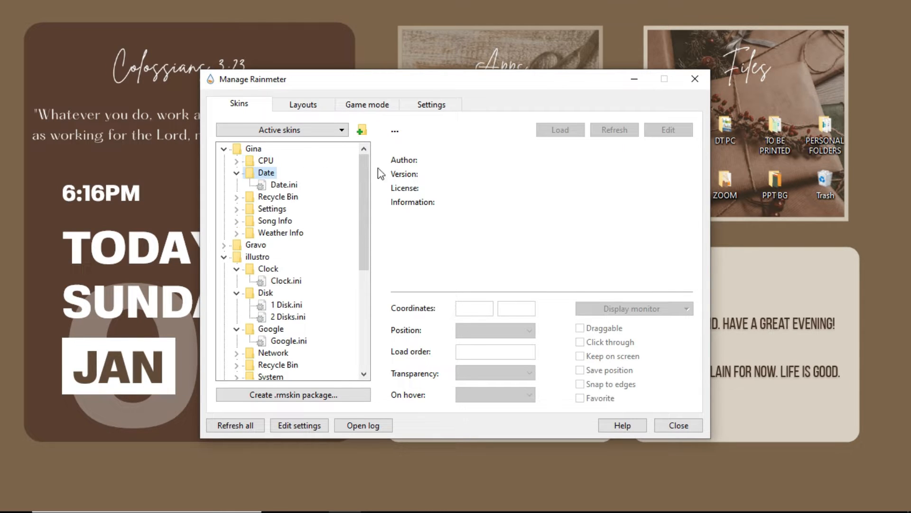
click(286, 185)
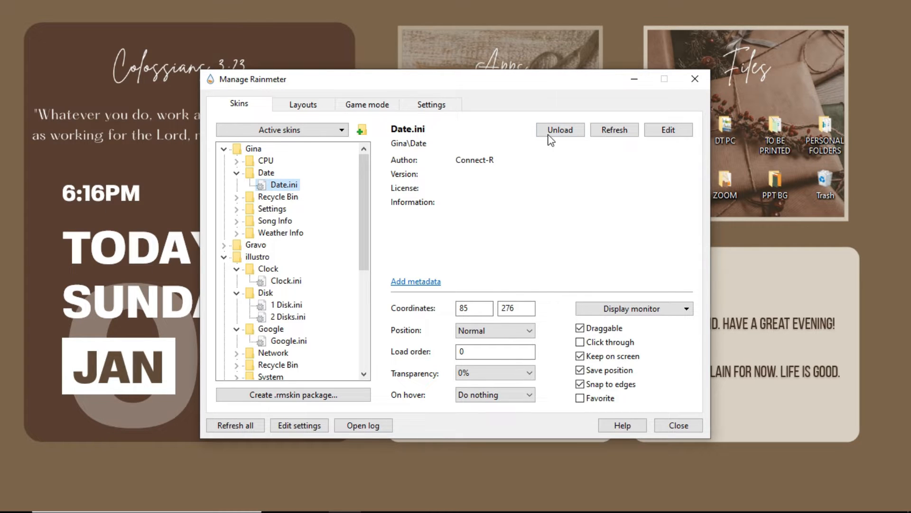
click(558, 134)
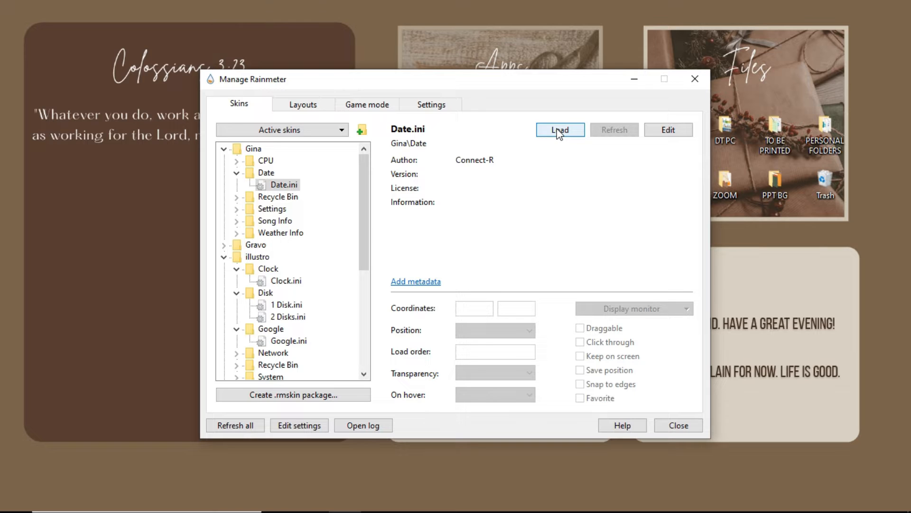
click(559, 133)
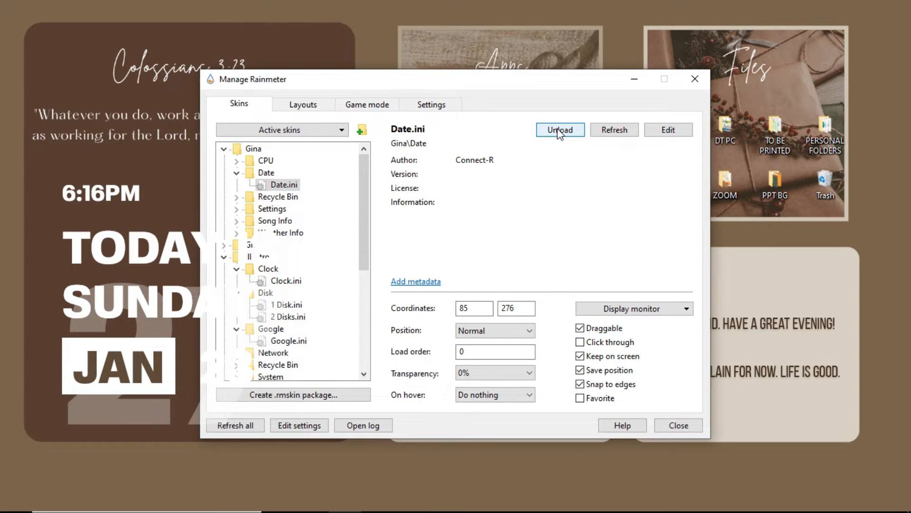
click(559, 130)
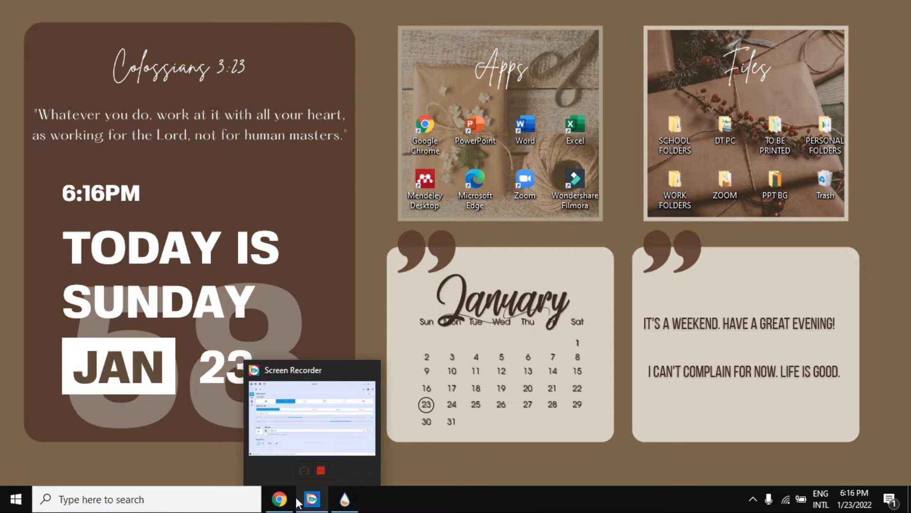
Switch to the Canva home page in Chrome and search the templates for "desktop organizers".
mouse_move(278, 500)
click(276, 427)
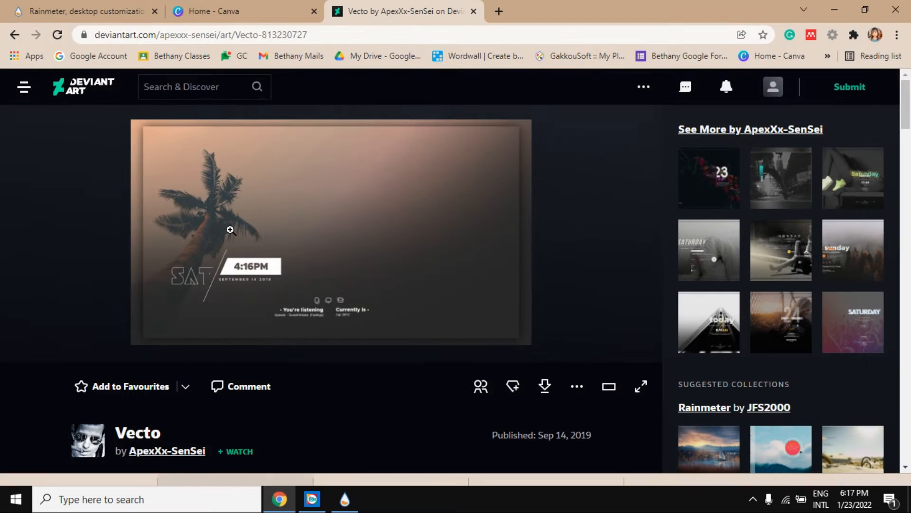
click(263, 7)
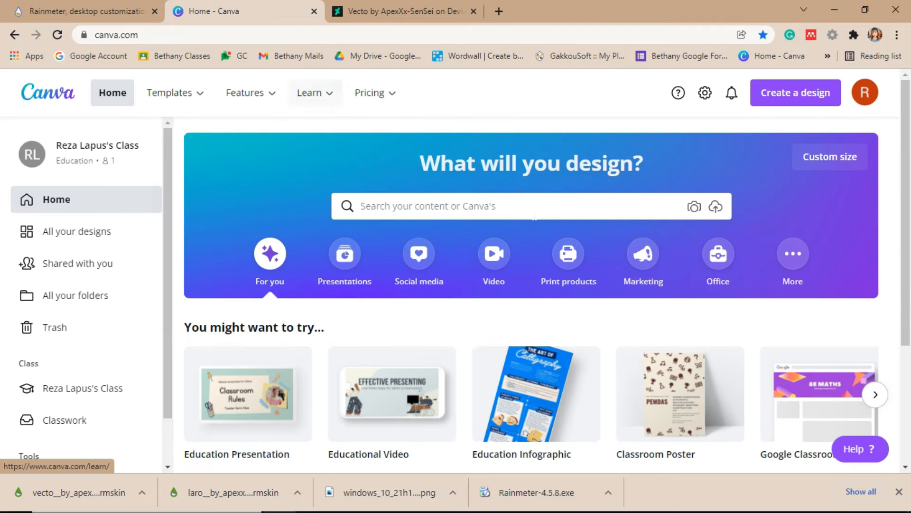
click(538, 206)
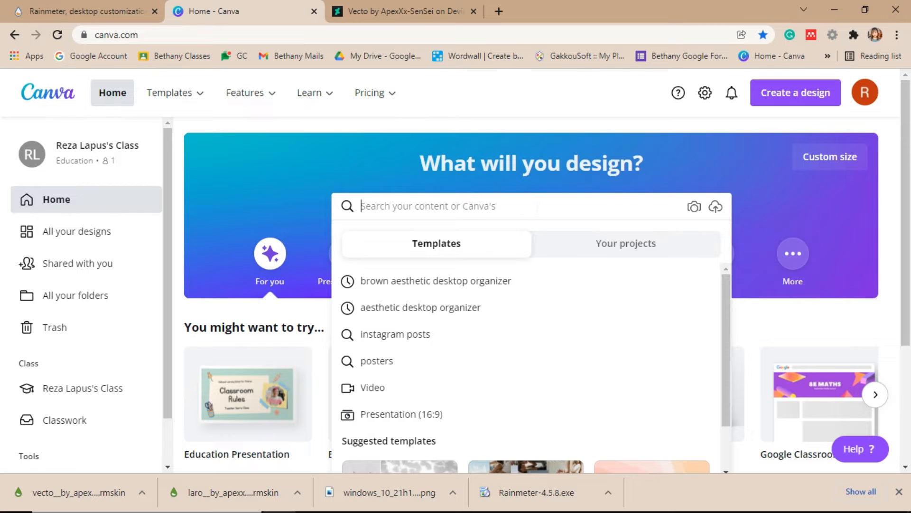
text(des)
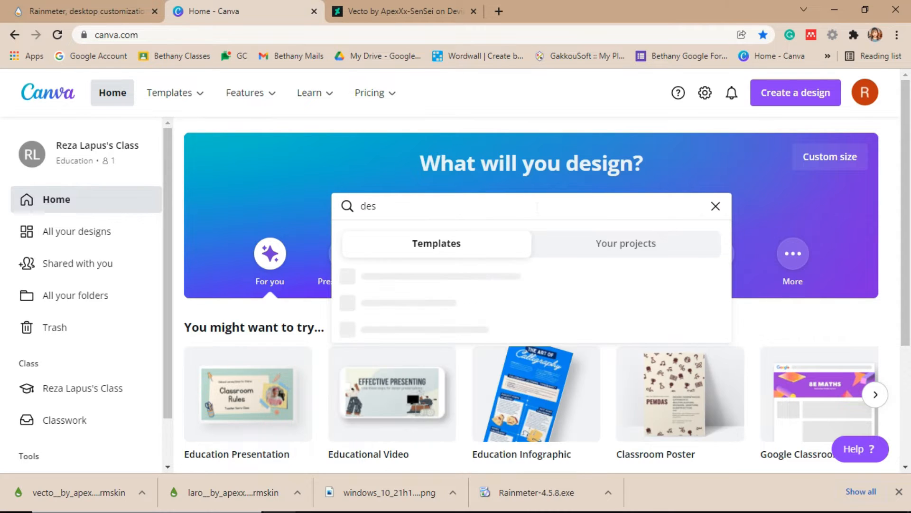
text(ktop organizers)
key(Return)
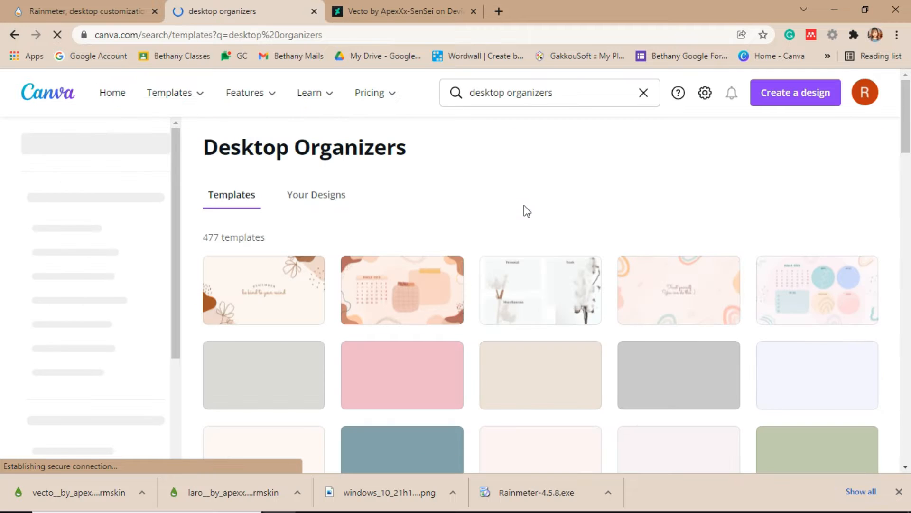
Browse the desktop organizer templates and open the Brown Aesthetic Organizer Desktop Wallpaper for editing.
scroll(552, 291, down, 3)
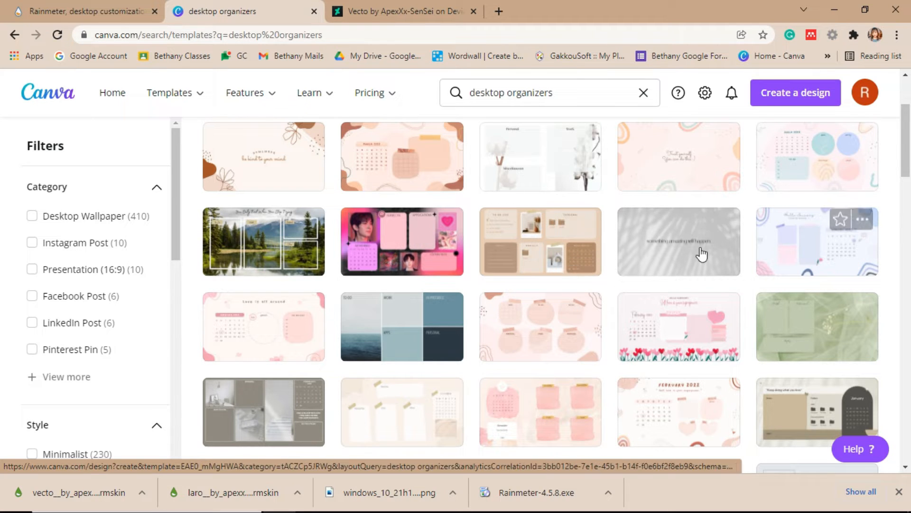
scroll(655, 268, up, 3)
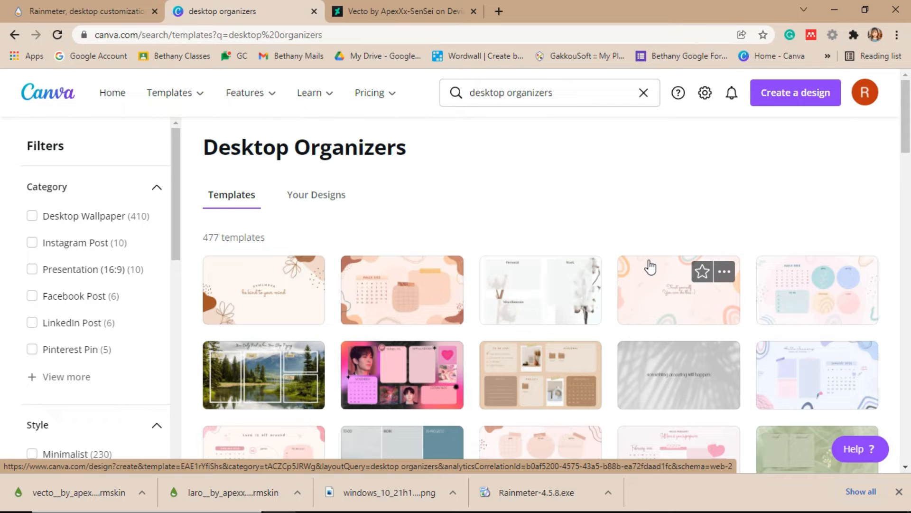
click(543, 383)
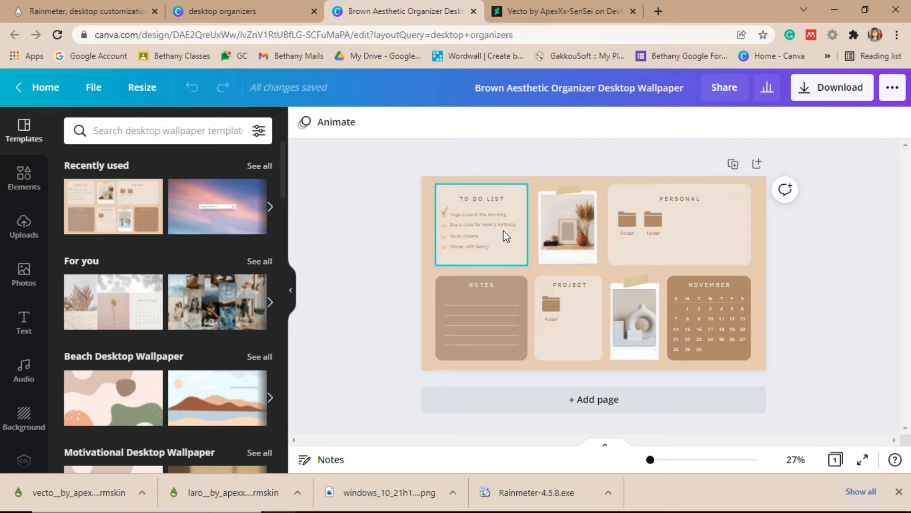
Delete the Notes section from the wallpaper, including its brown box, heading and writing lines.
click(506, 286)
click(517, 293)
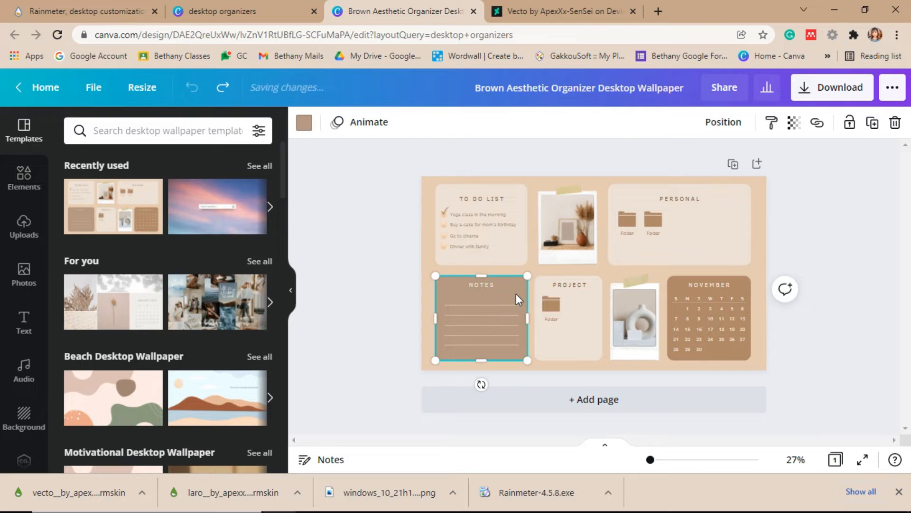
key(Delete)
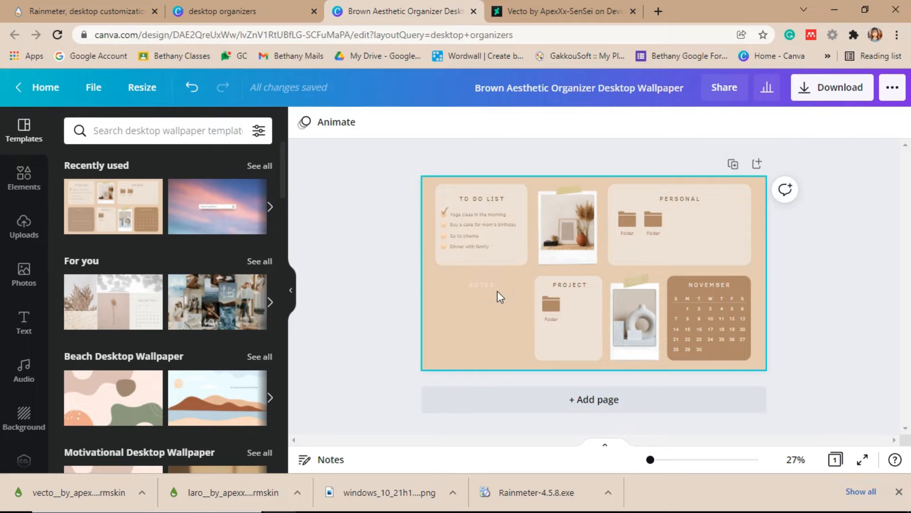
click(485, 281)
key(Delete)
click(493, 299)
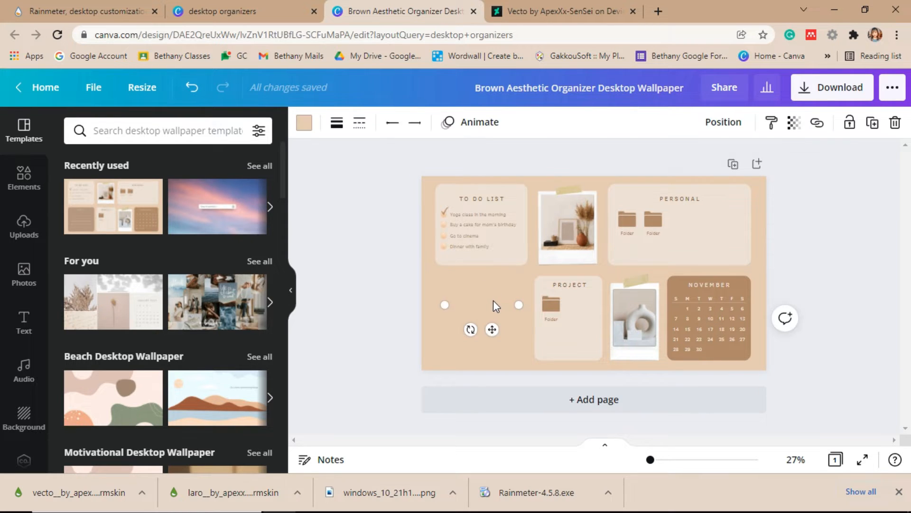
key(Delete)
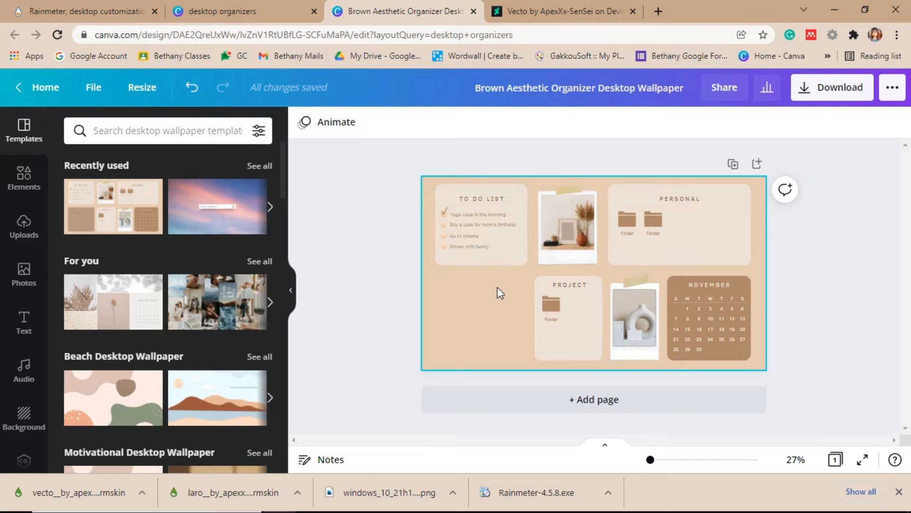
Delete the To Do List box, its heading and its four task entries from the wallpaper.
click(524, 218)
key(Delete)
click(494, 197)
key(Delete)
click(496, 212)
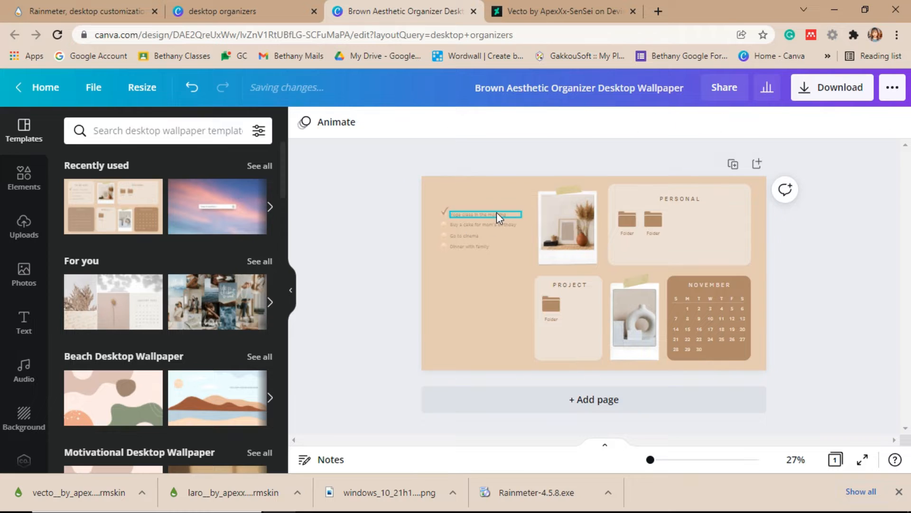
key(Delete)
click(500, 224)
key(Delete)
click(477, 234)
key(Delete)
click(474, 246)
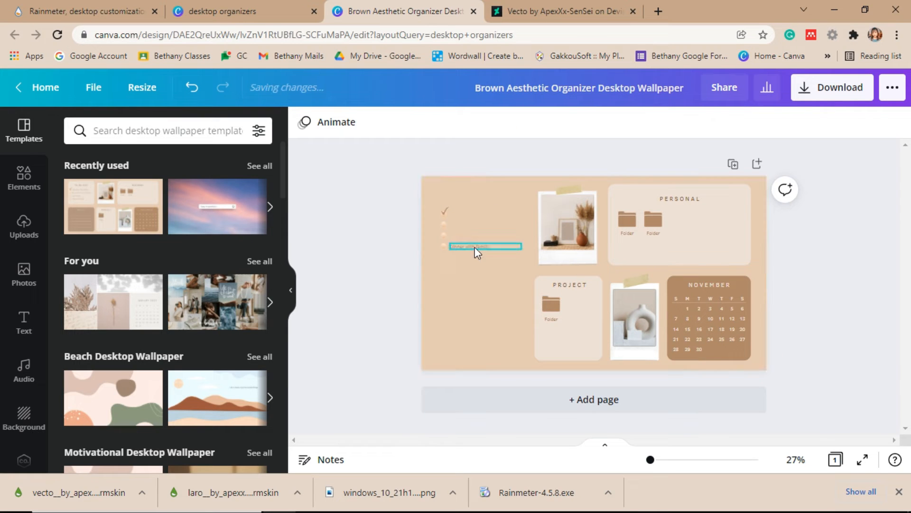
key(Delete)
Delete the leftover checkboxes and check mark of the to-do list.
click(445, 244)
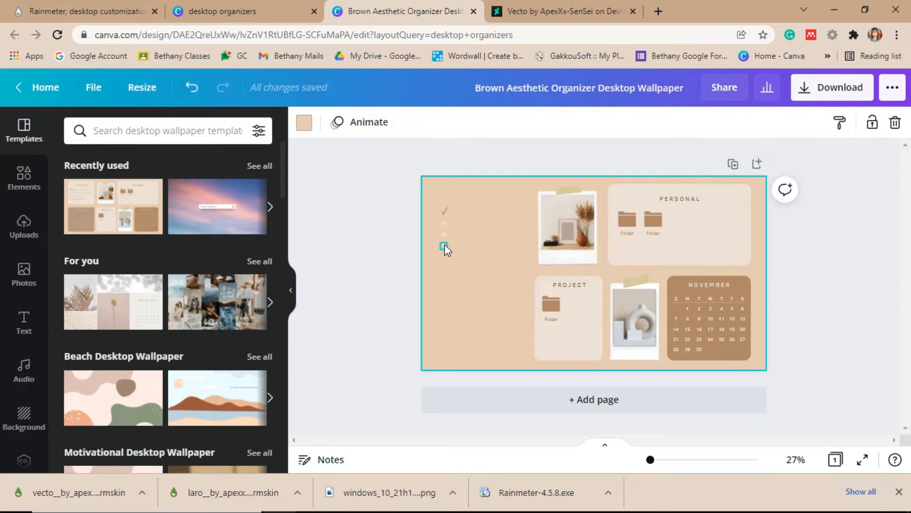
key(Delete)
click(445, 234)
key(Delete)
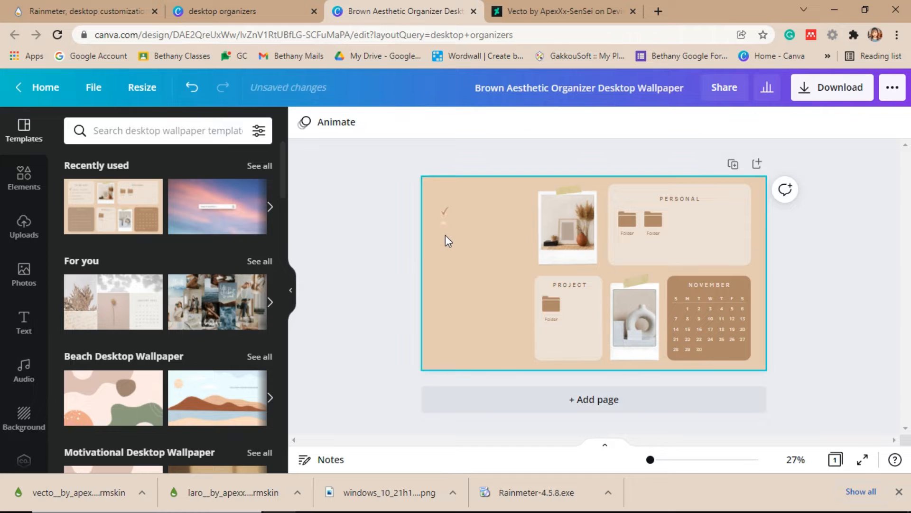
click(444, 225)
key(Delete)
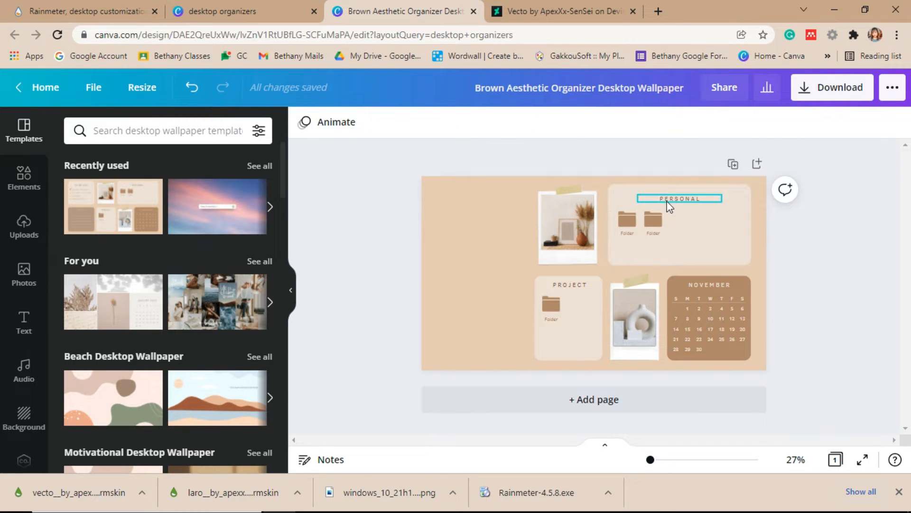
Replace the text of the PERSONAL heading with FOLDERS.
click(668, 200)
click(668, 199)
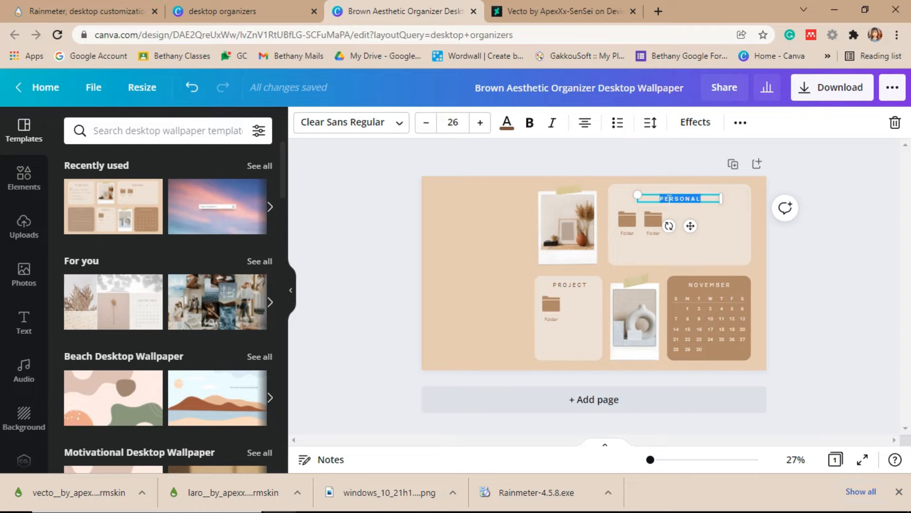
click(707, 198)
text(FI)
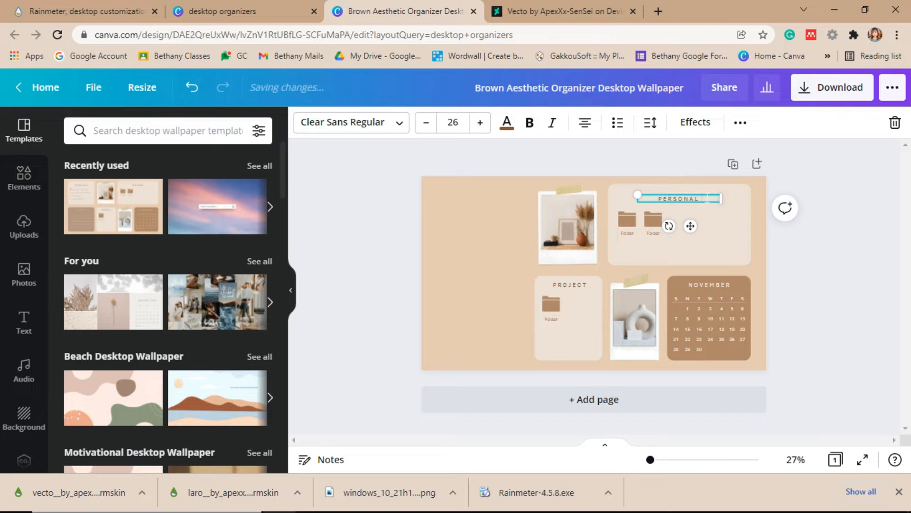
text(LES)
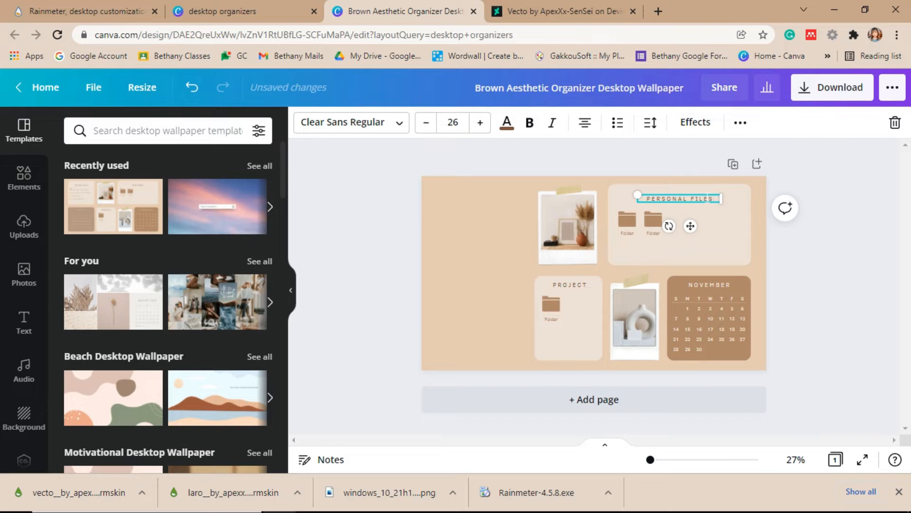
key(ctrl+a)
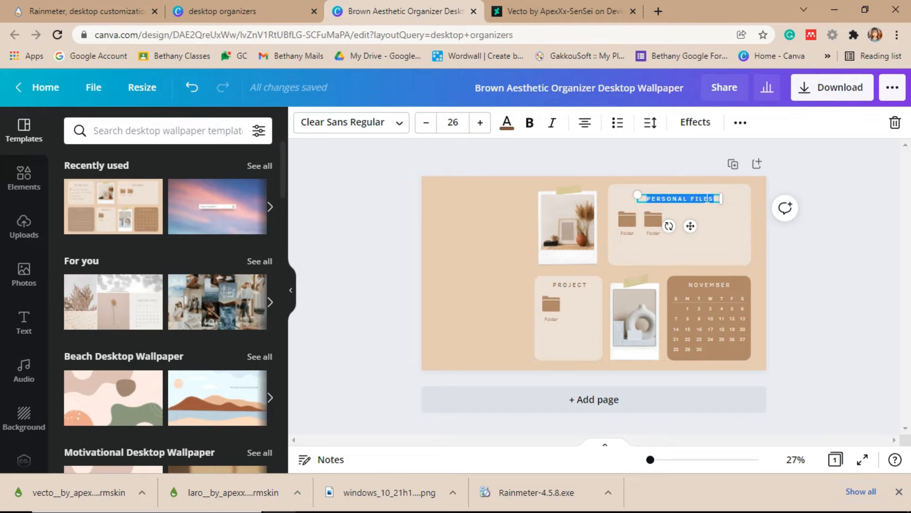
text(FOLDE)
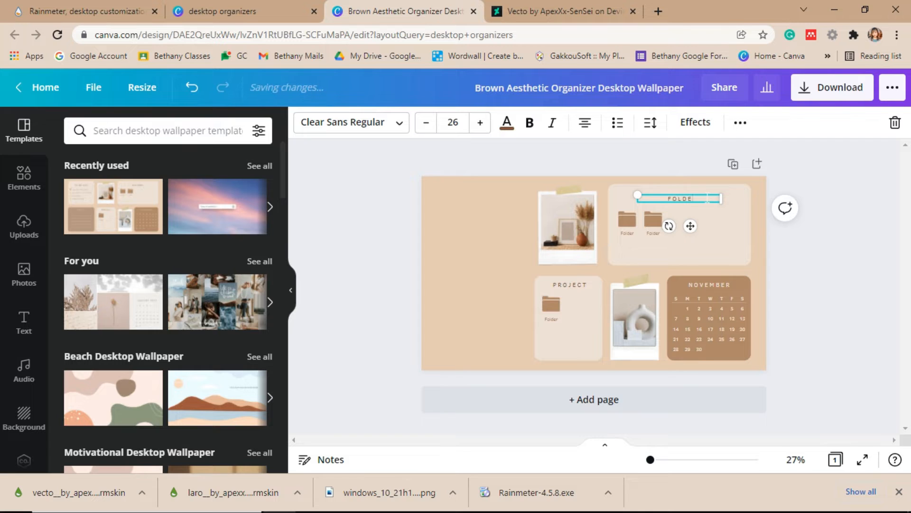
text(RS)
Delete the two folder icons and their Folder labels from the FOLDERS box.
click(649, 227)
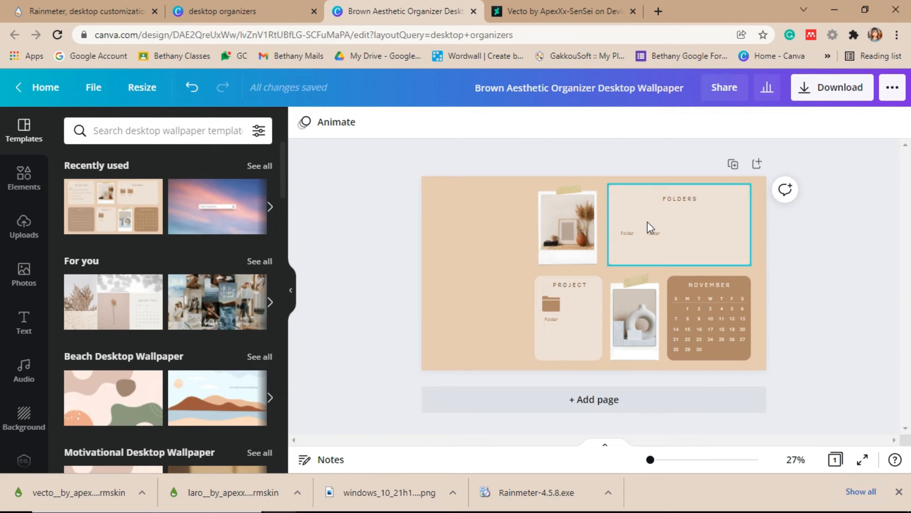
click(627, 233)
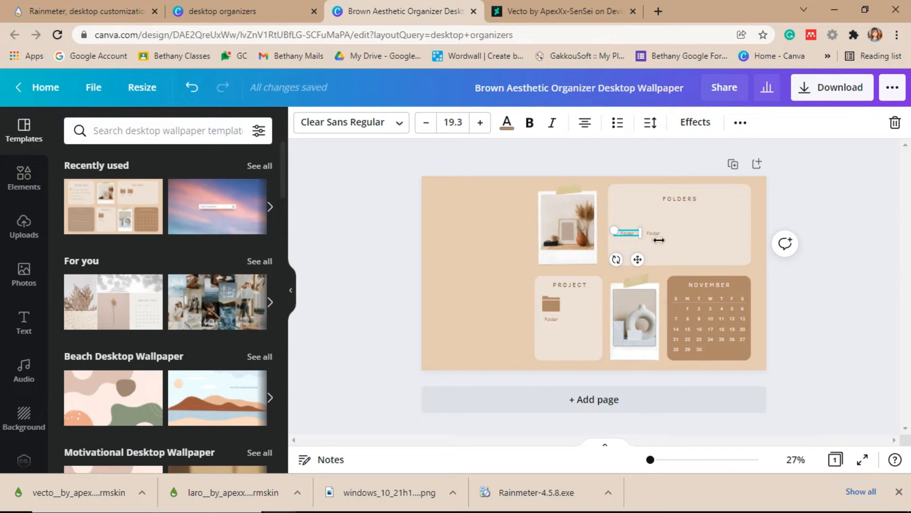
double_click(632, 233)
key(BackSpace)
click(662, 235)
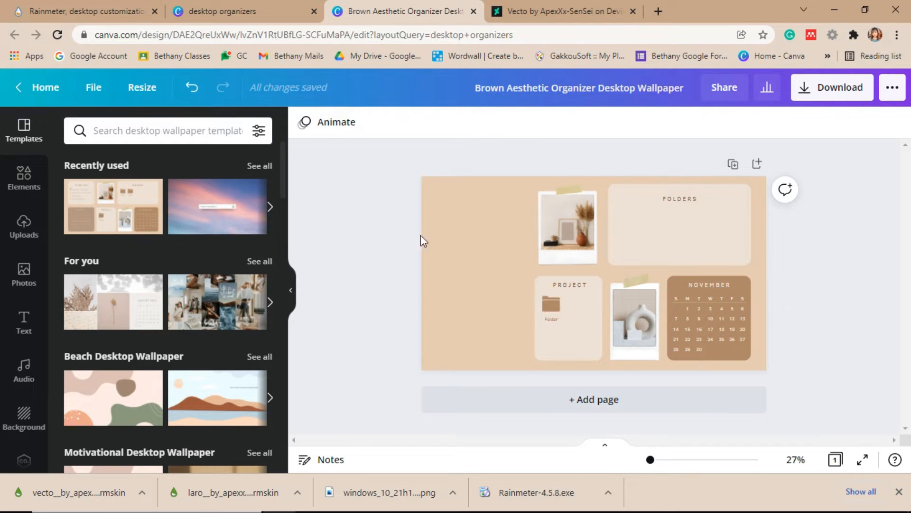
Delete the November calendar from the wallpaper, including its brown box, month heading, weekday row and dates.
click(735, 285)
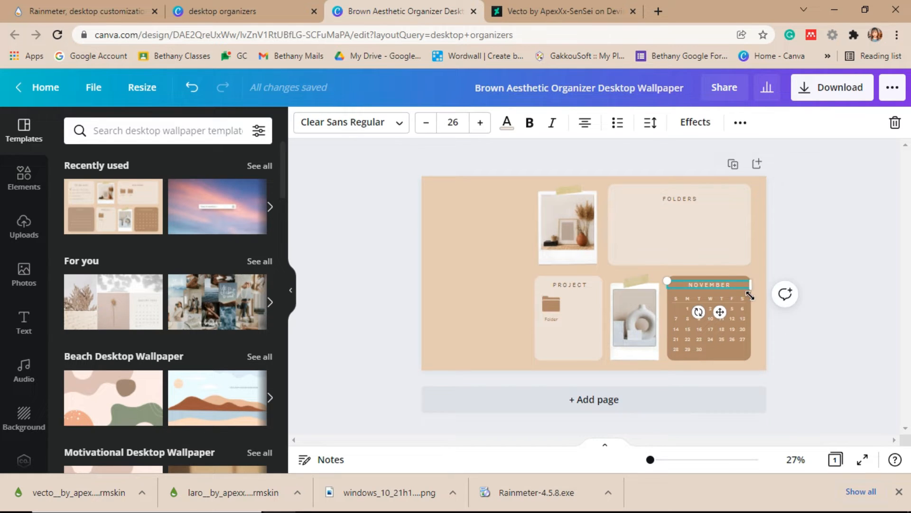
click(739, 348)
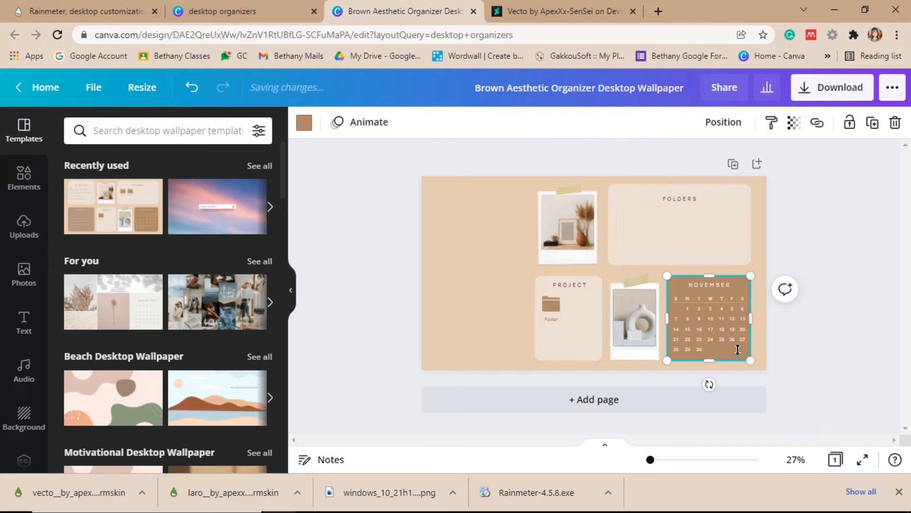
key(Delete)
click(730, 309)
key(Delete)
click(715, 283)
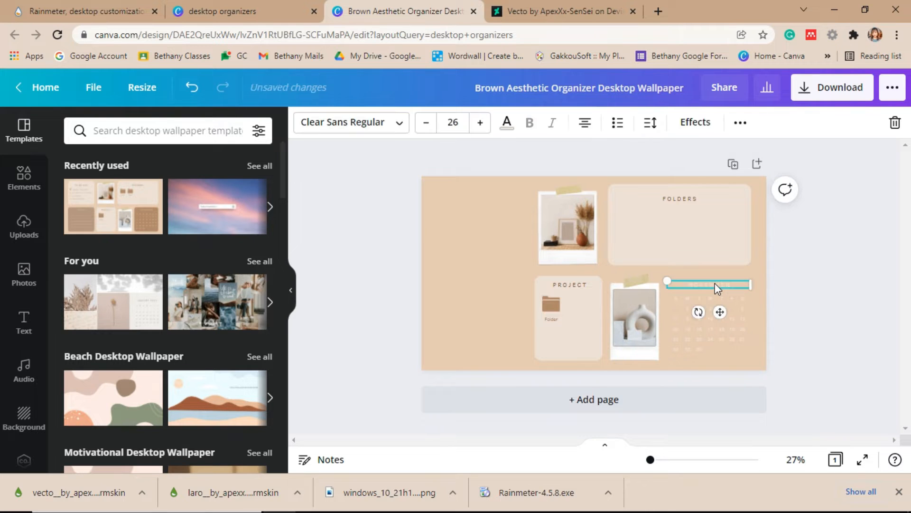
key(Delete)
click(718, 299)
drag(674, 280, 753, 368)
key(Delete)
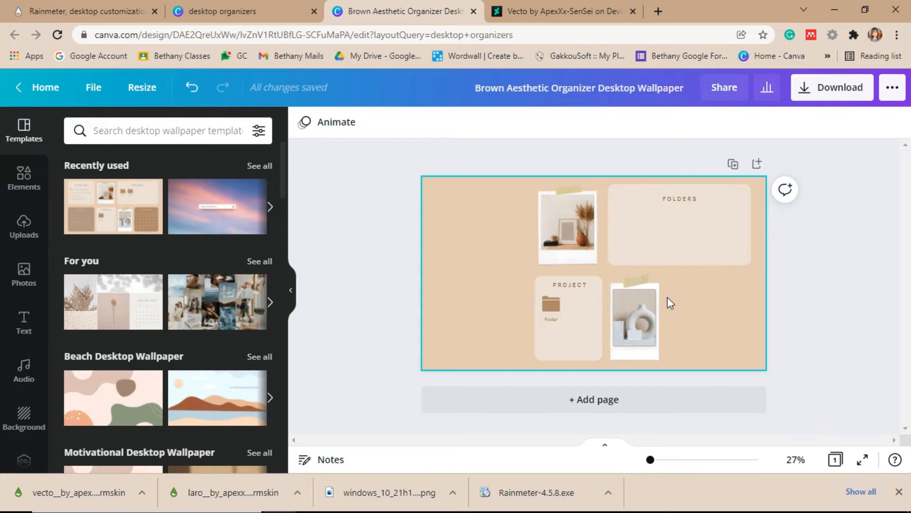
Replace the PROJECT heading with APPS and delete the folder icon and its label from that box.
double_click(585, 287)
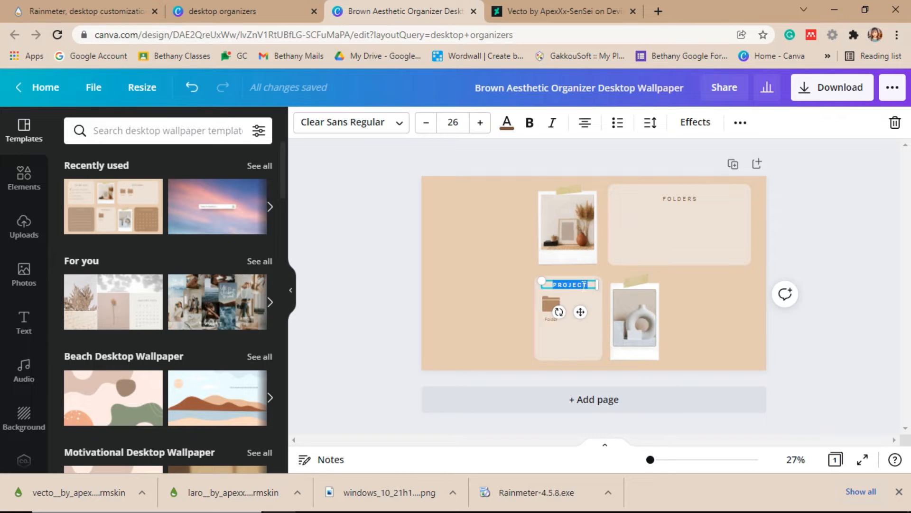
text(APPS)
click(551, 306)
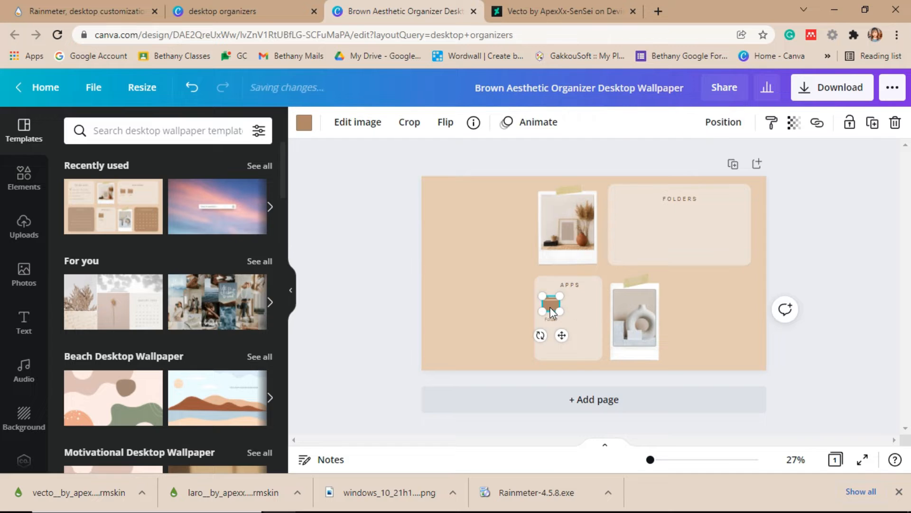
key(Delete)
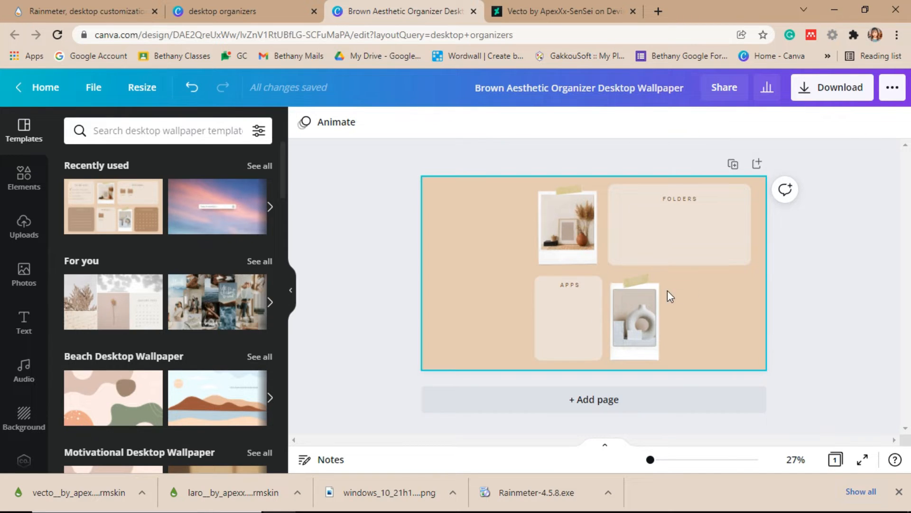
Move the APPS box with its heading into the empty area below FOLDERS, and the dried-flower vase photo down beside the other photo.
drag(581, 309, 732, 297)
key(ctrl+z)
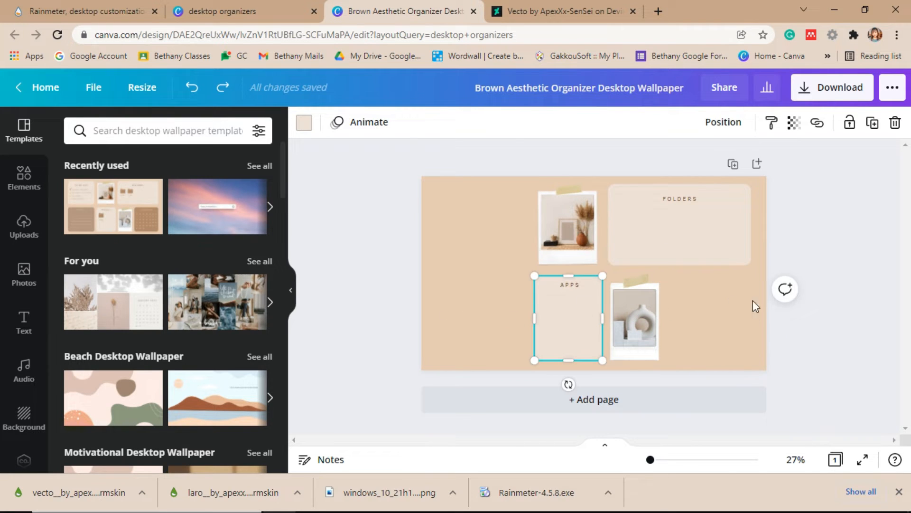
click(834, 310)
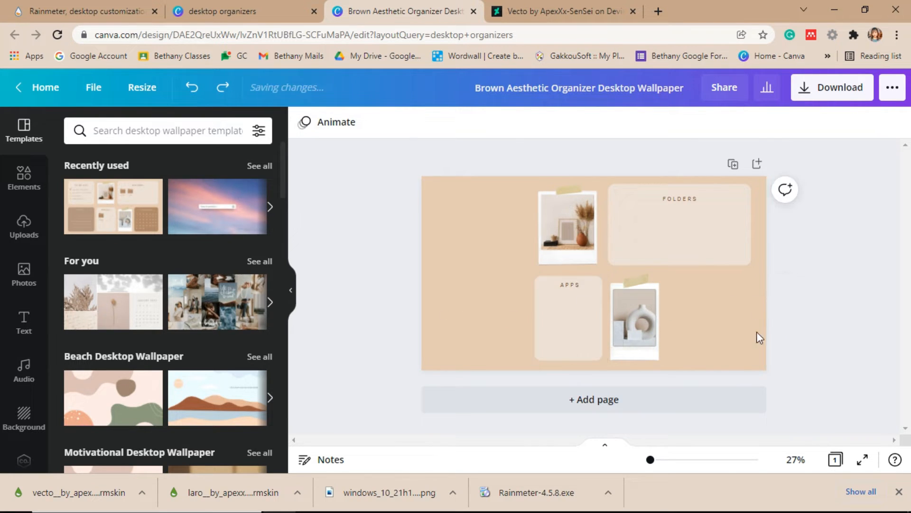
click(573, 289)
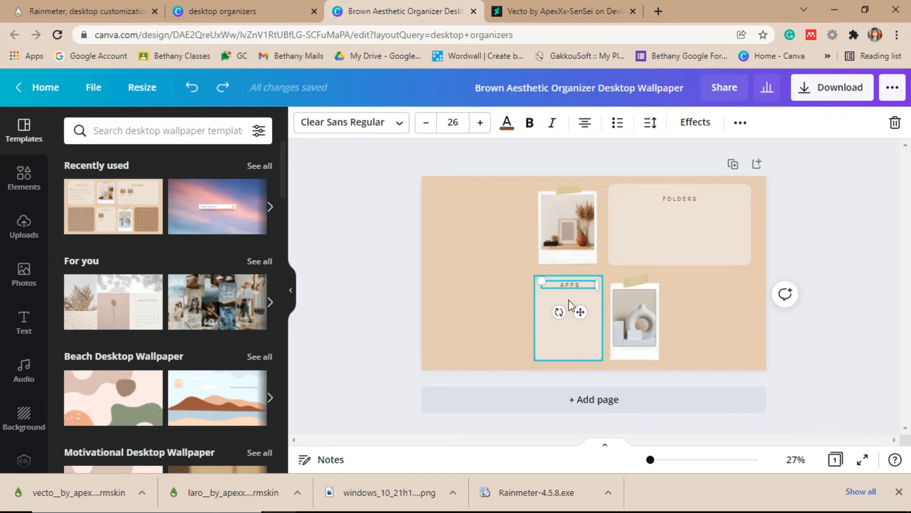
click(569, 321)
key(ctrl+y)
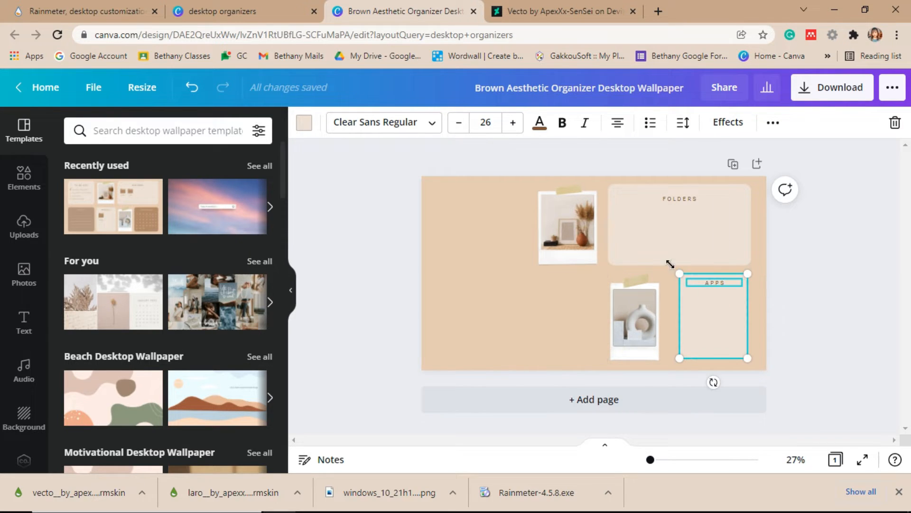
drag(574, 207, 551, 290)
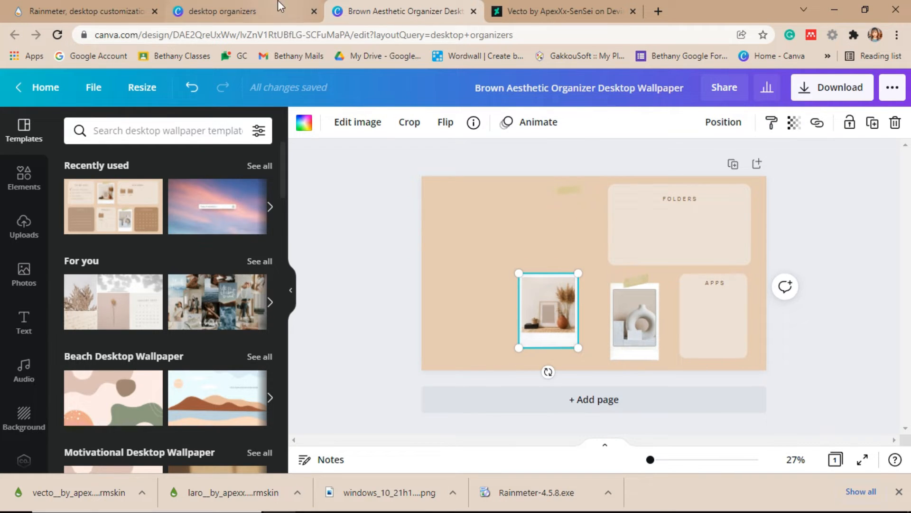
Switch to the Windows desktop to examine the finished organizer layout, and return to Canva in Chrome.
click(259, 11)
mouse_move(202, 100)
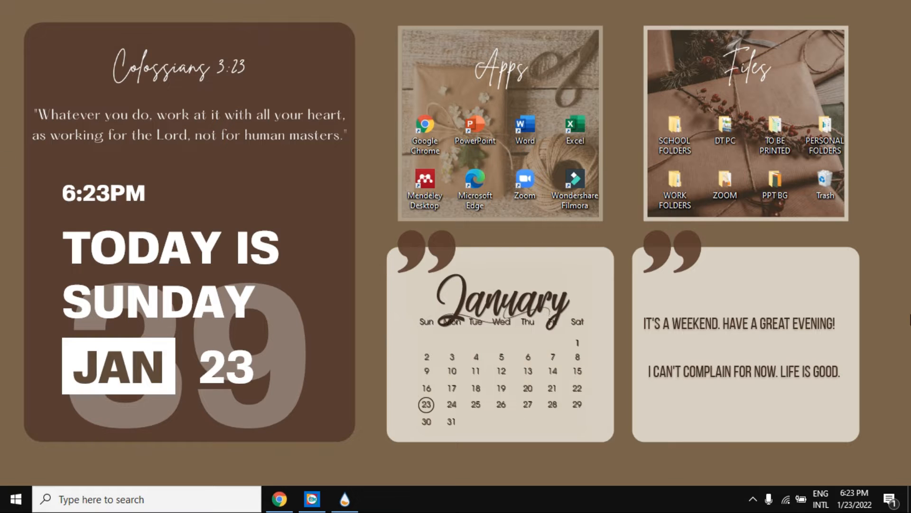
mouse_move(280, 500)
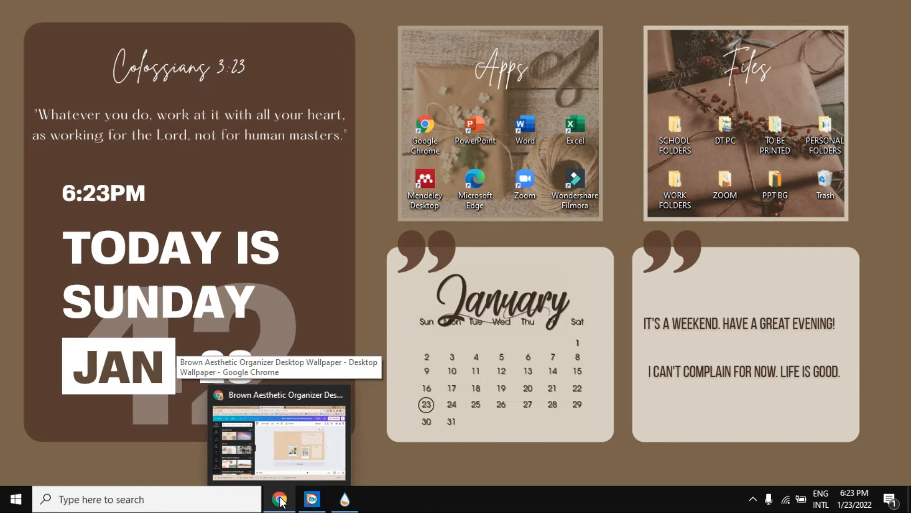
click(223, 391)
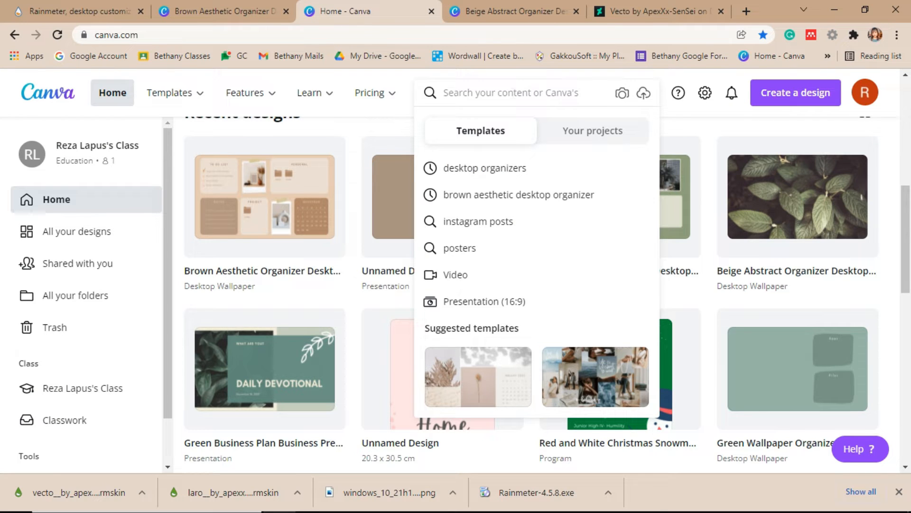
Search the Canva templates for "Beige Abstract Organizer Desktop Wallpaper" and open the template with the Daily Reminder quote and outfit photos.
text(Beige Abstract Organizer Desktop Wallpaper)
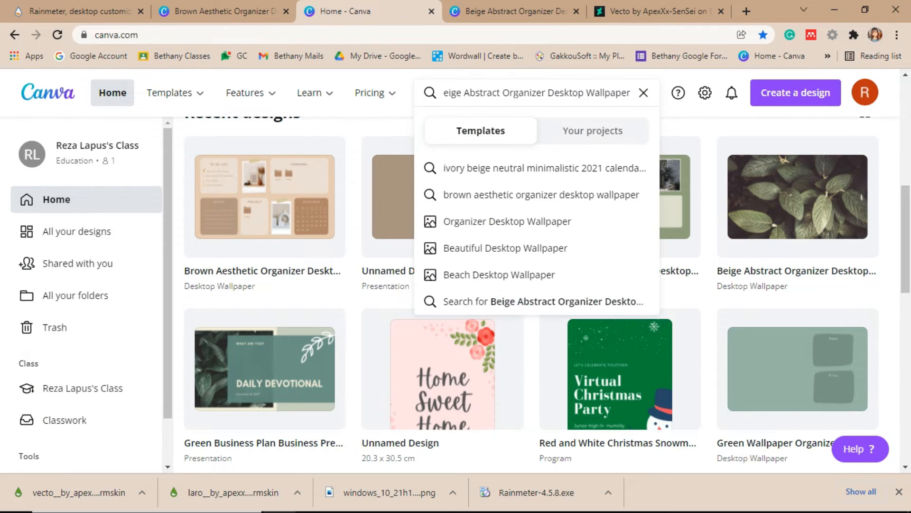
key(Return)
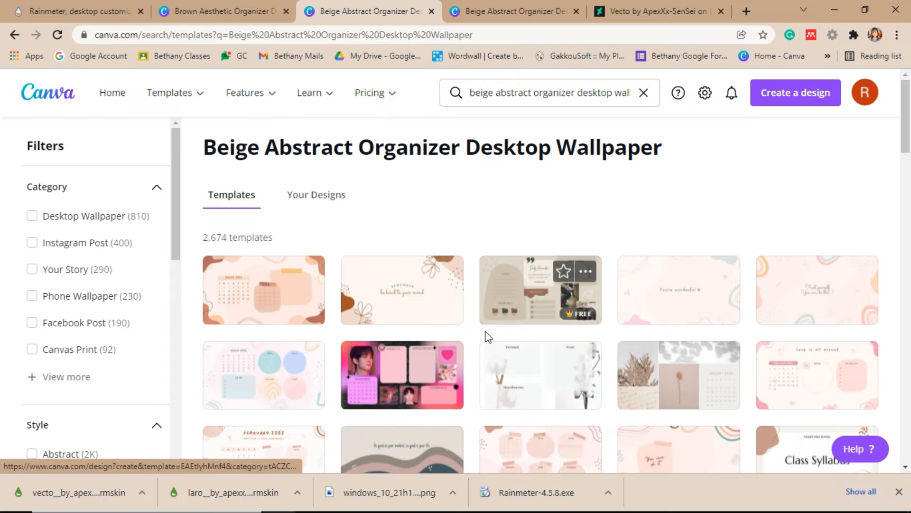
click(519, 292)
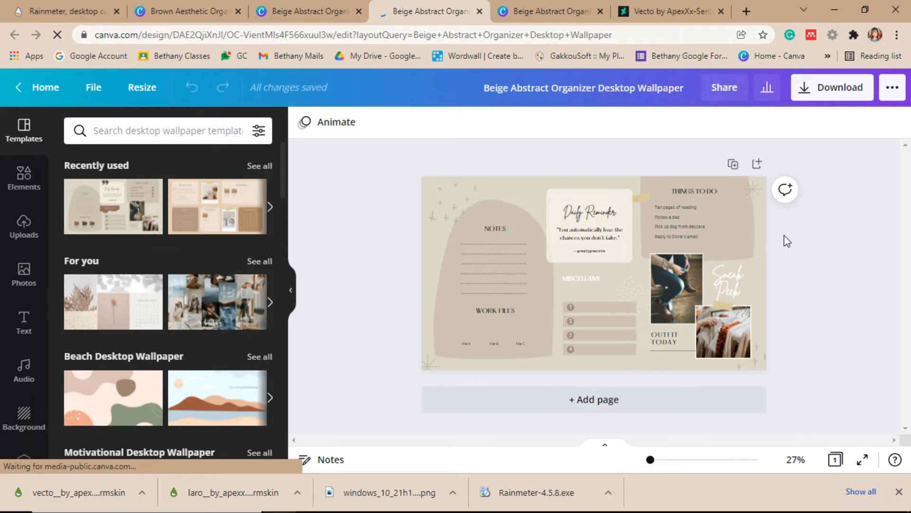
Review the colour variations in the customized Beige Abstract Organizer design, examining the brown page 3 and its empty boxes.
click(531, 6)
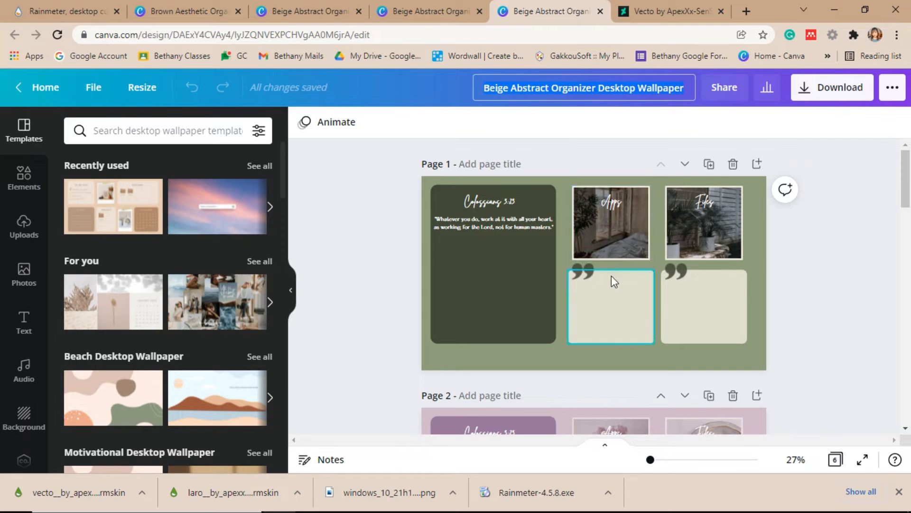
scroll(807, 268, down, 5)
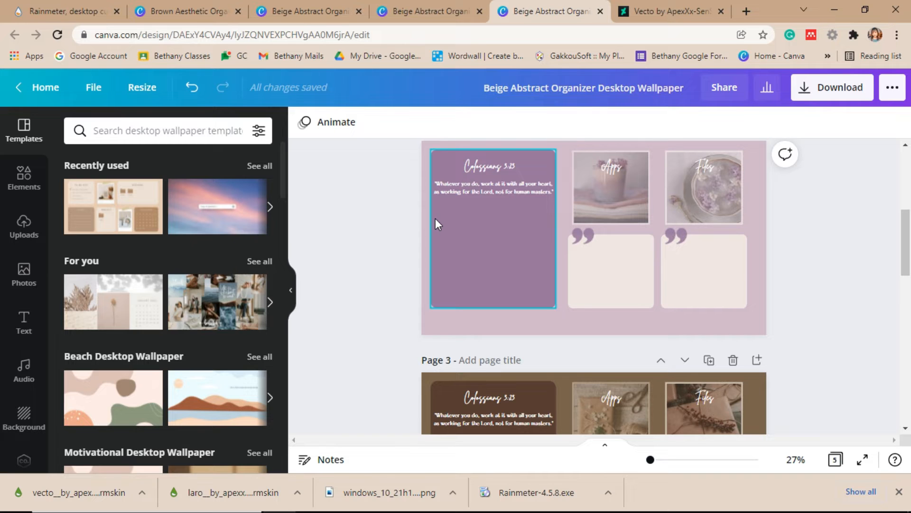
scroll(435, 224, up, 5)
scroll(489, 235, down, 8)
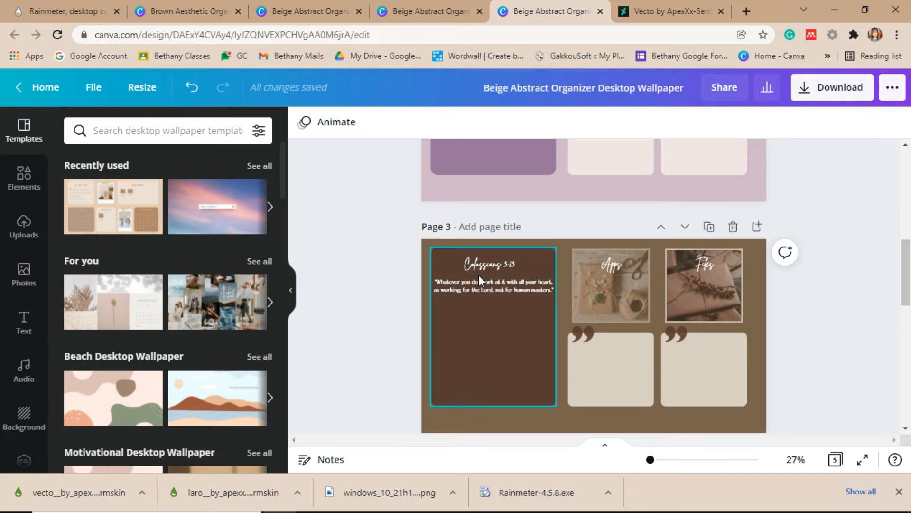
click(502, 344)
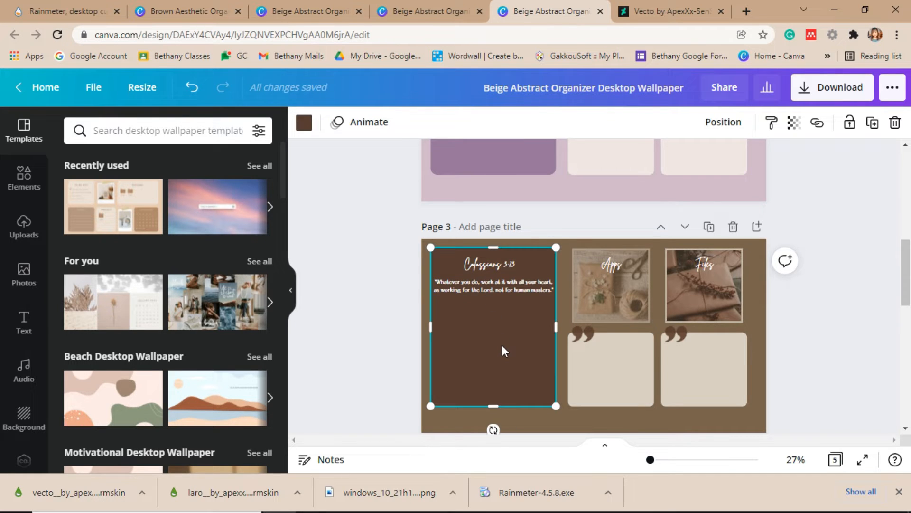
click(606, 358)
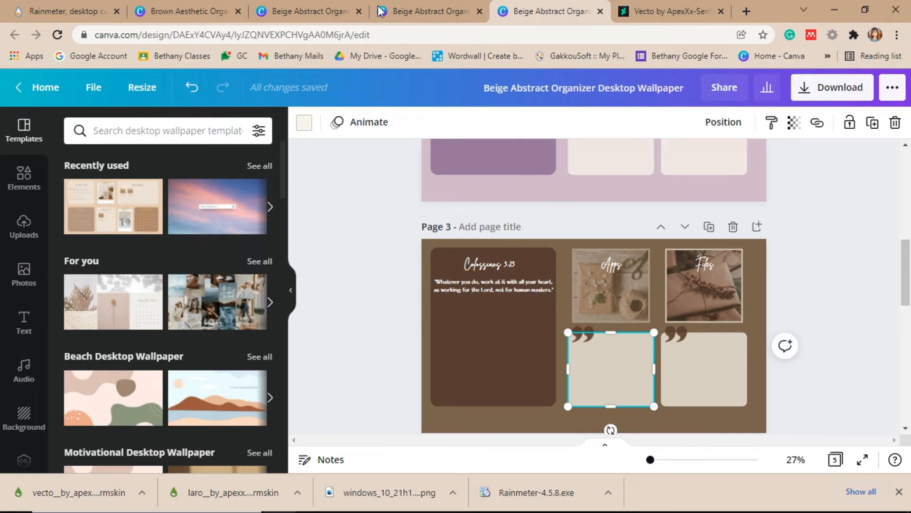
Compare the boxes, quotation marks and Apps and Files photo frames on page 3 with the original template.
click(427, 11)
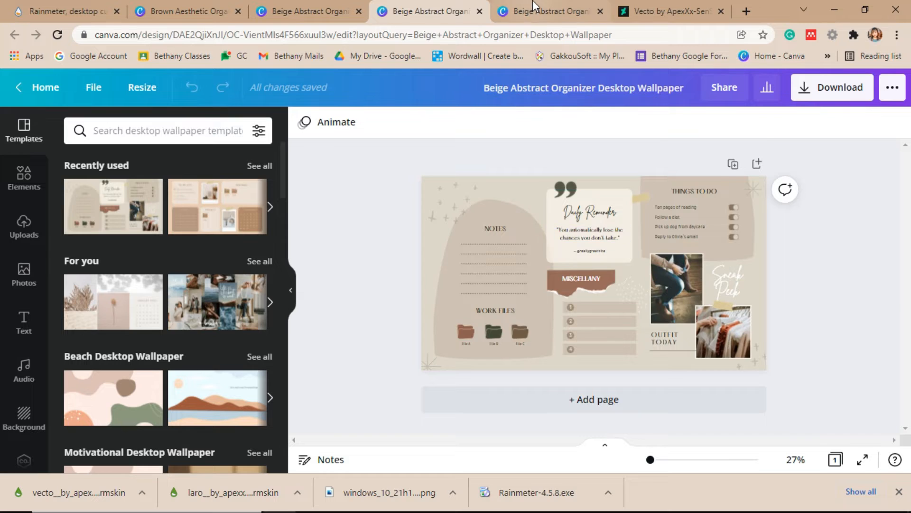
click(546, 11)
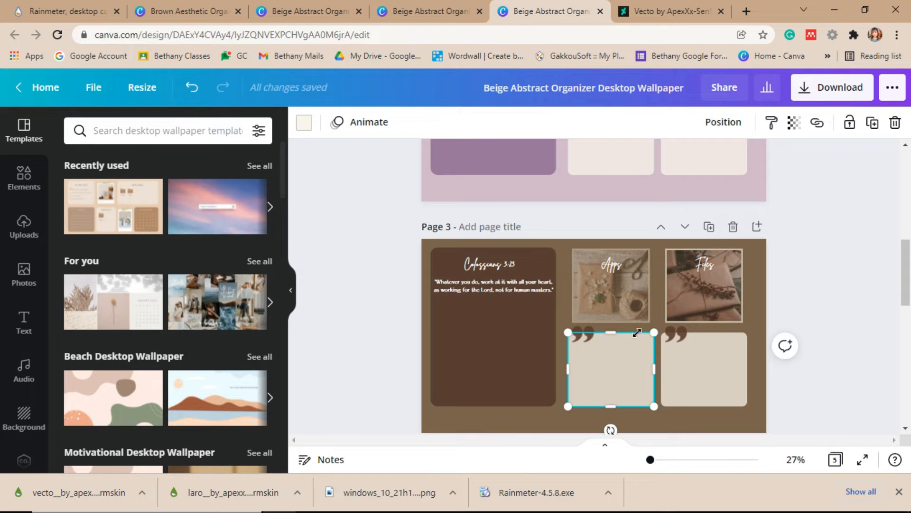
click(688, 351)
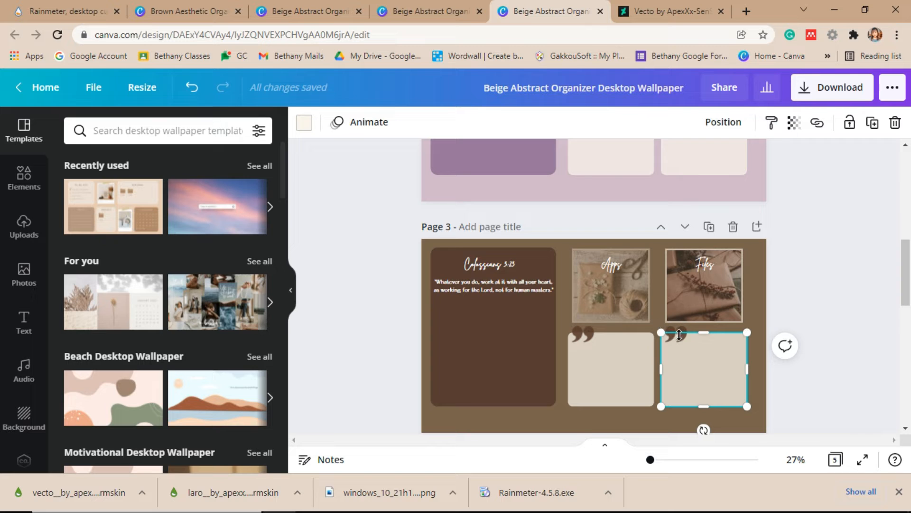
click(805, 288)
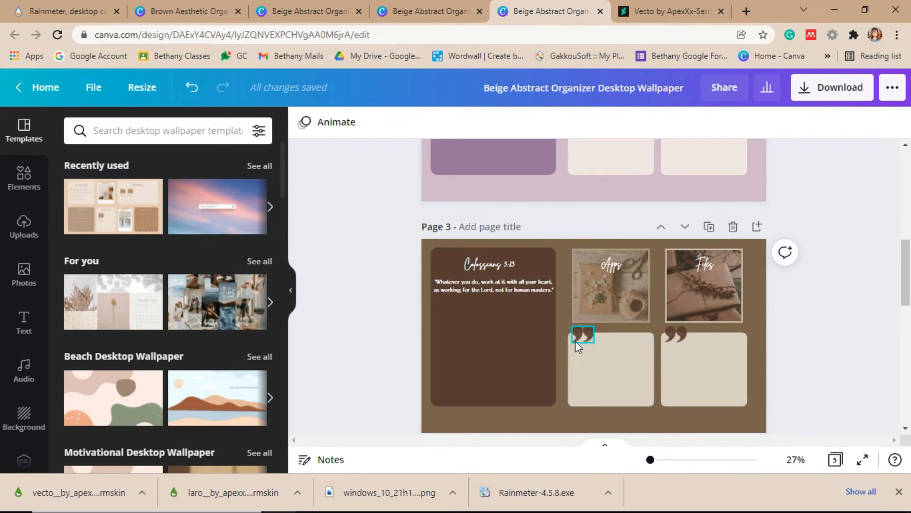
click(722, 295)
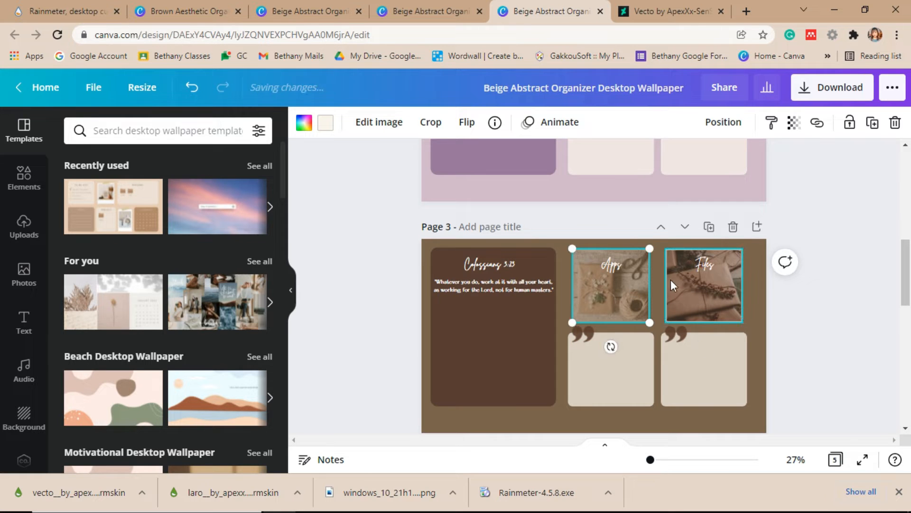
click(645, 284)
click(437, 7)
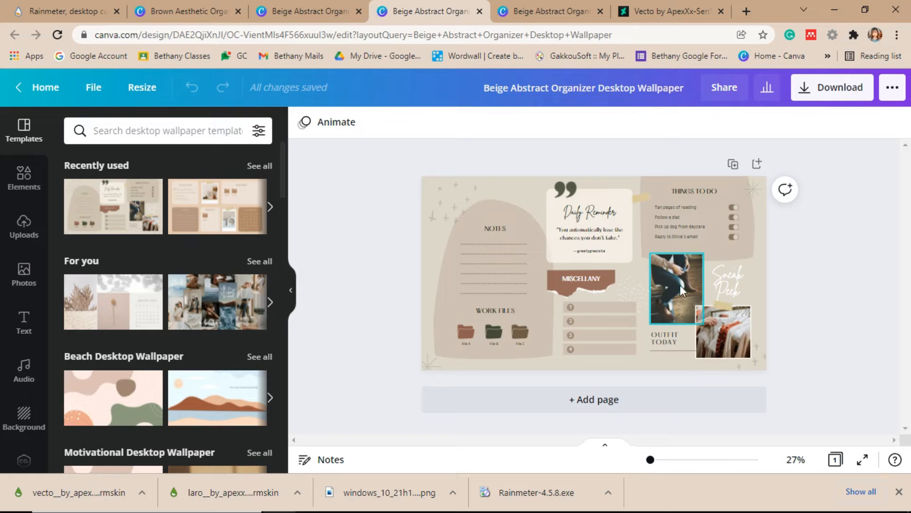
click(518, 7)
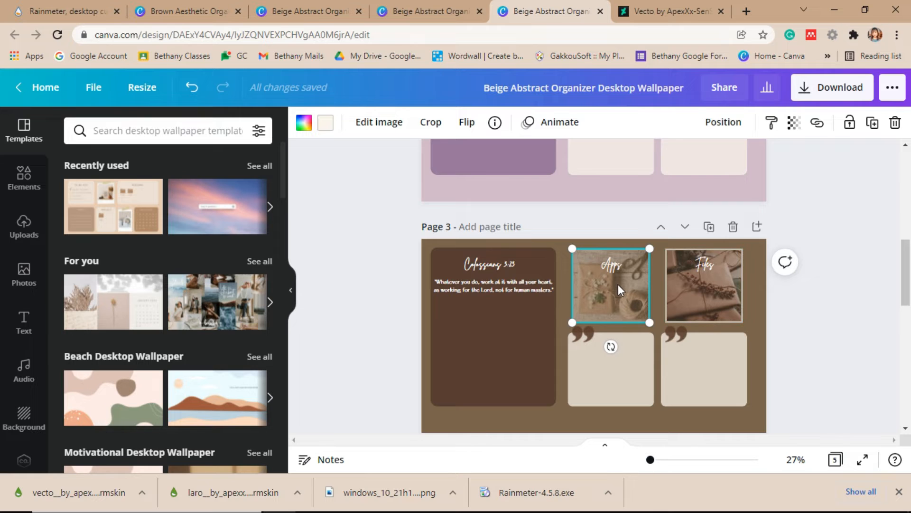
Search the photo library for "aesthetic brown" and open the options for adding text to the wallpaper.
click(24, 275)
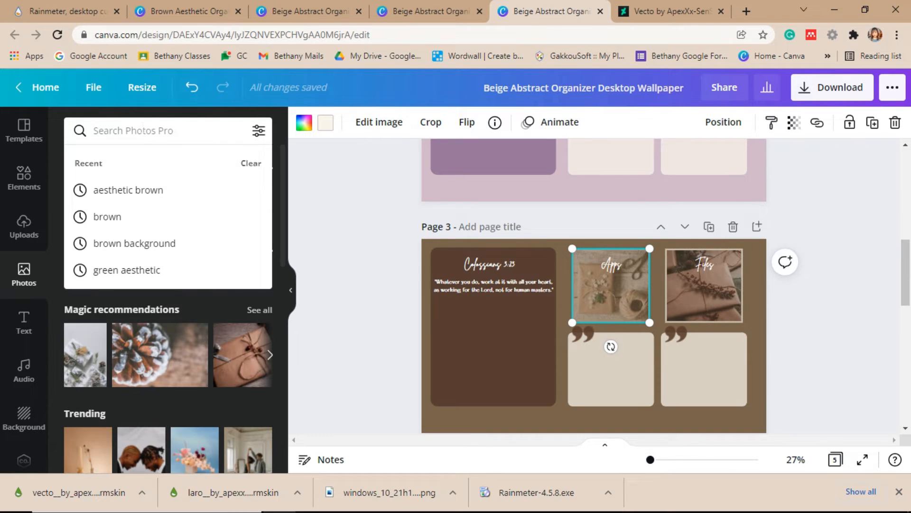
click(167, 189)
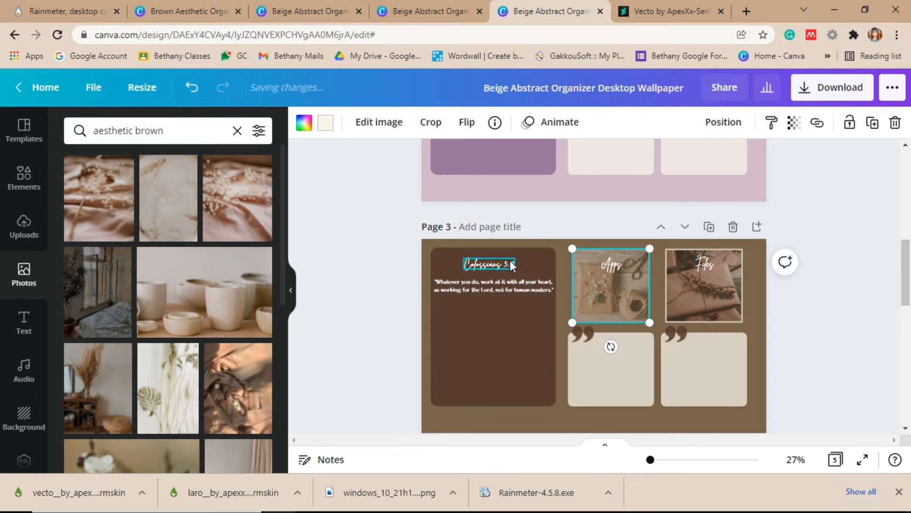
click(534, 260)
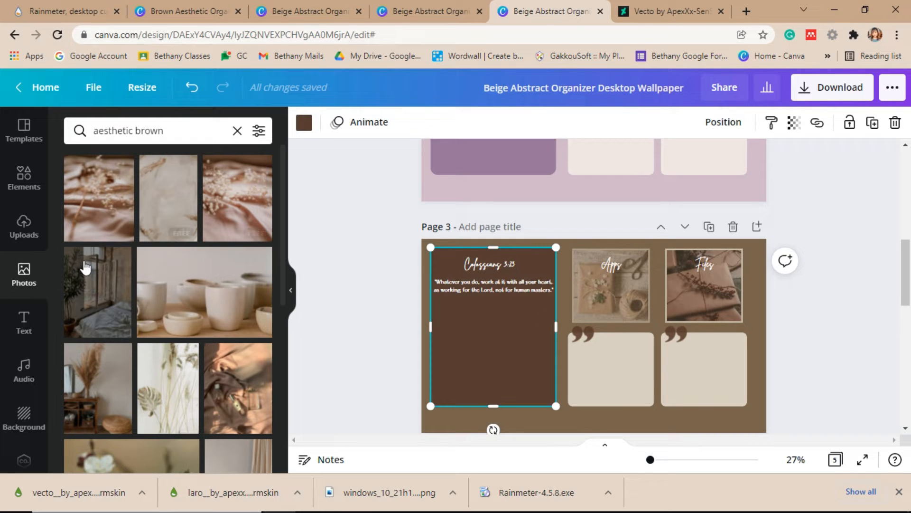
click(24, 322)
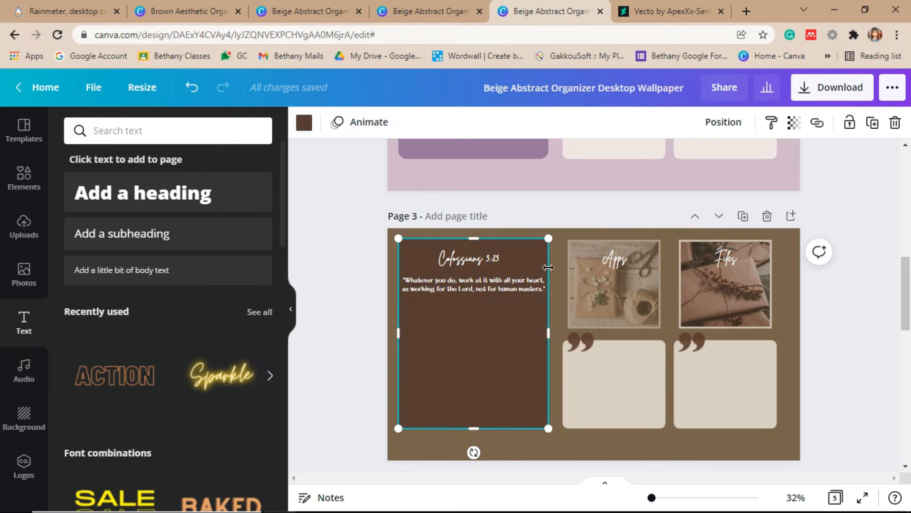
click(780, 305)
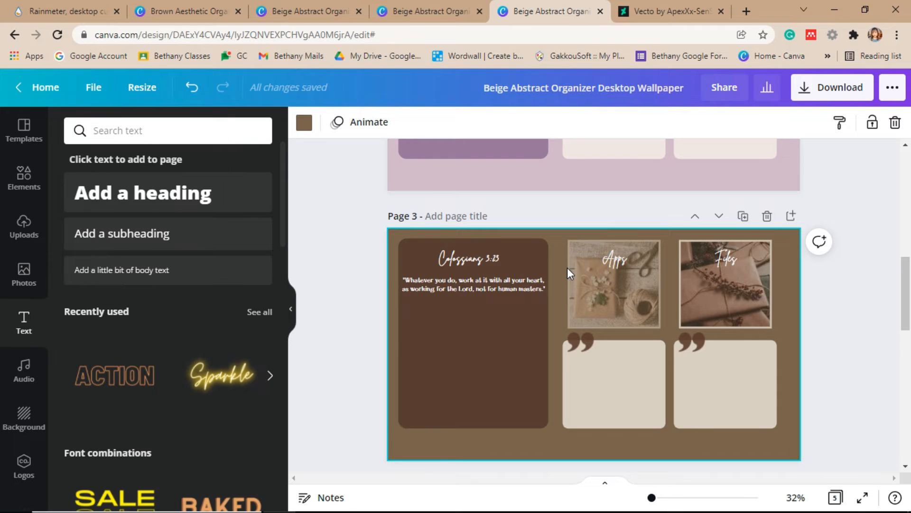
Compare the finished brown desktop wallpaper with the green, purple and brown page variations of the Beige Abstract Organizer design.
click(579, 275)
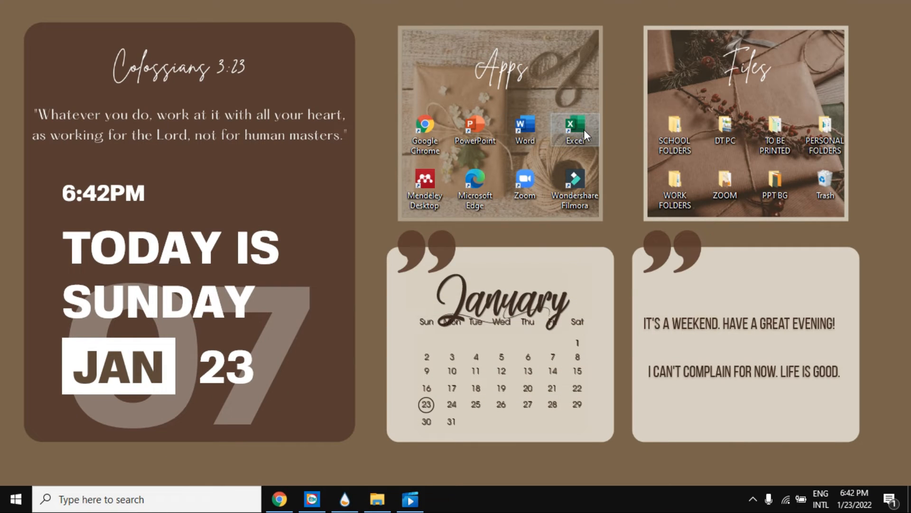
drag(582, 124, 602, 125)
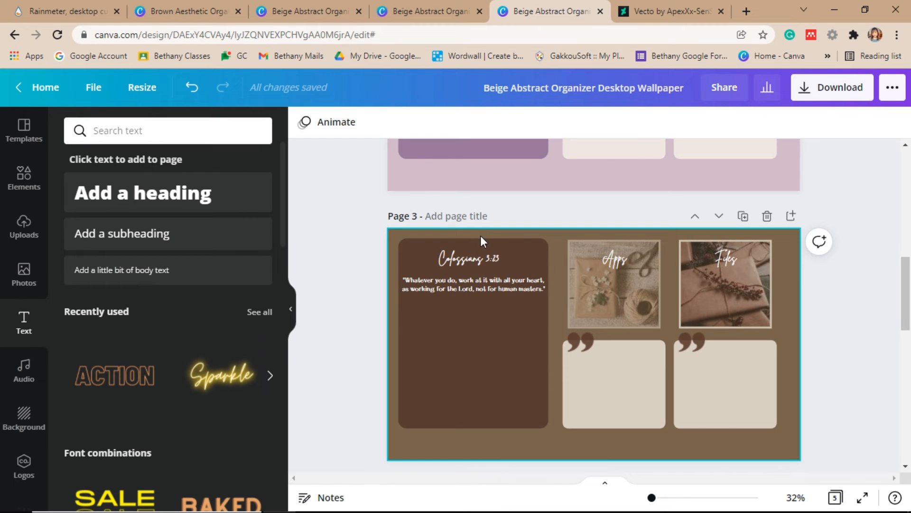
scroll(414, 256, up, 2)
scroll(414, 256, up, 10)
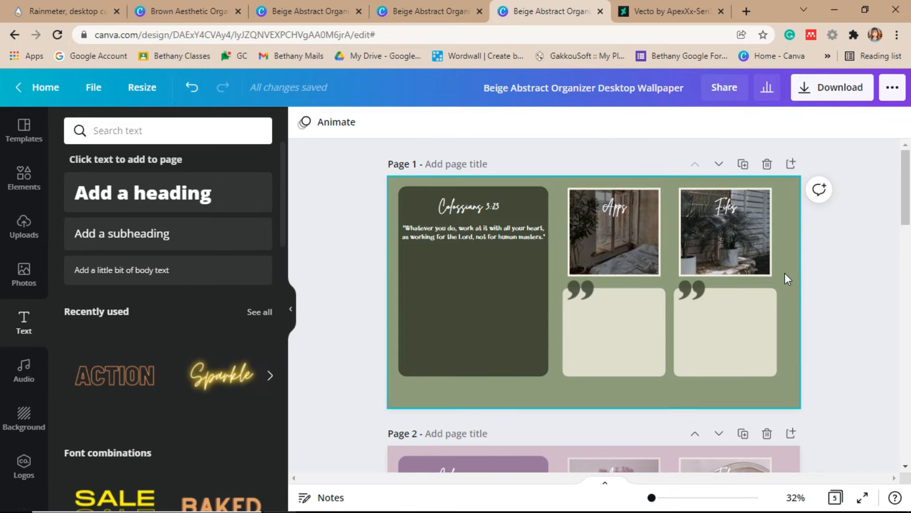
scroll(805, 341, down, 6)
scroll(804, 355, down, 4)
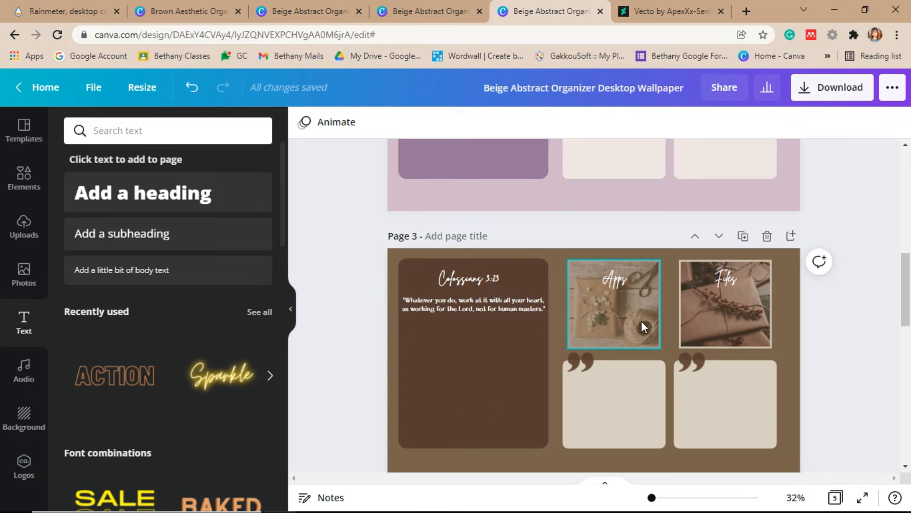
scroll(816, 297, up, 5)
Duplicate the purple page 2 and set the copy's background colour to the light beige #E8D2AD.
click(789, 301)
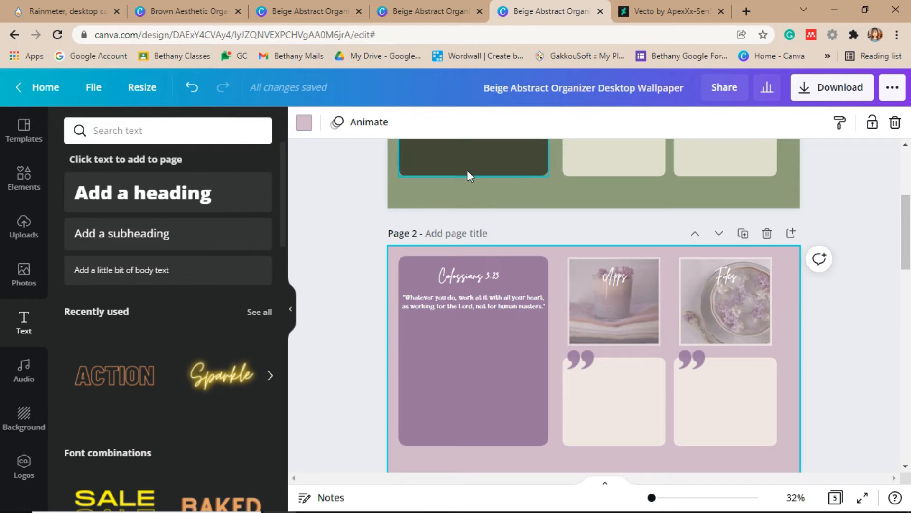
click(304, 126)
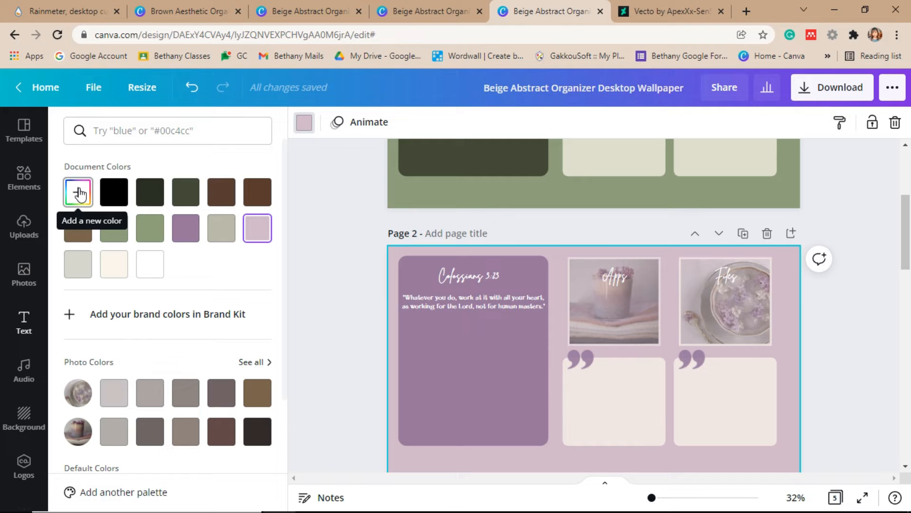
key(ctrl+d)
click(80, 192)
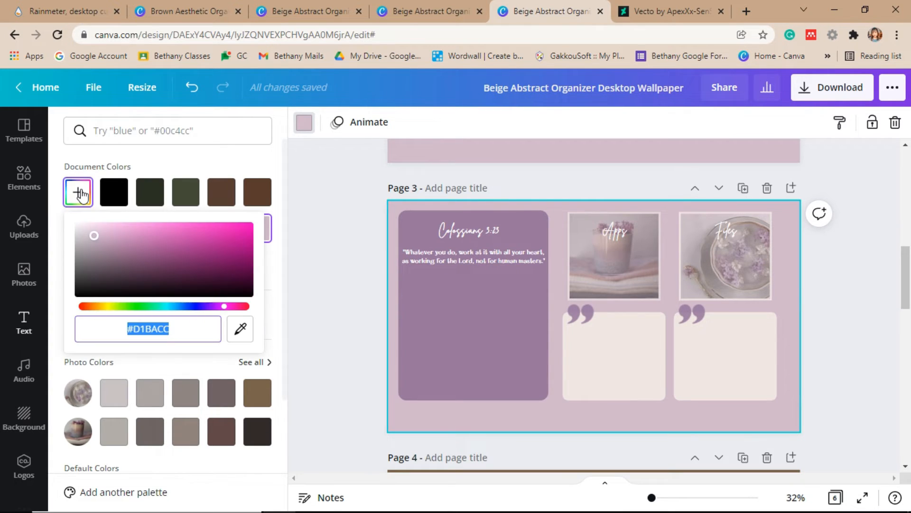
drag(224, 306, 105, 311)
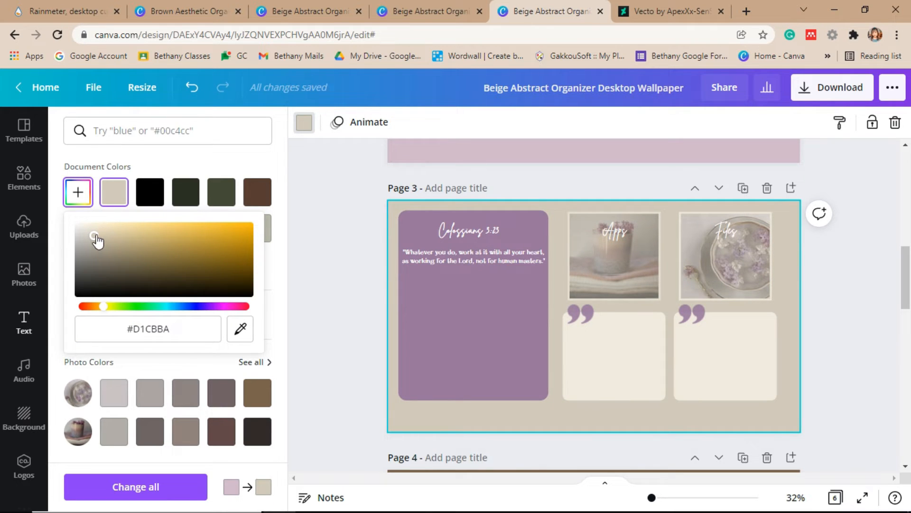
mouse_move(95, 240)
mouse_down()
mouse_move(210, 253)
mouse_move(104, 244)
mouse_up()
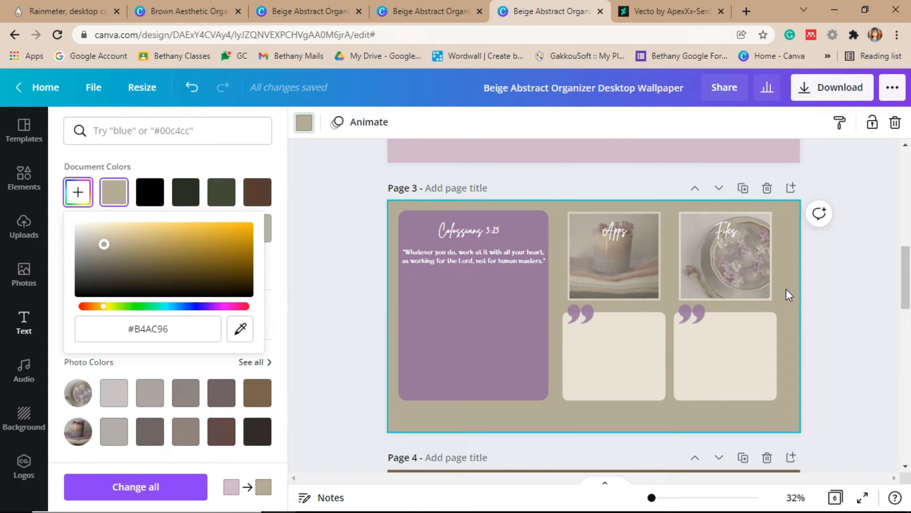
drag(142, 228, 120, 228)
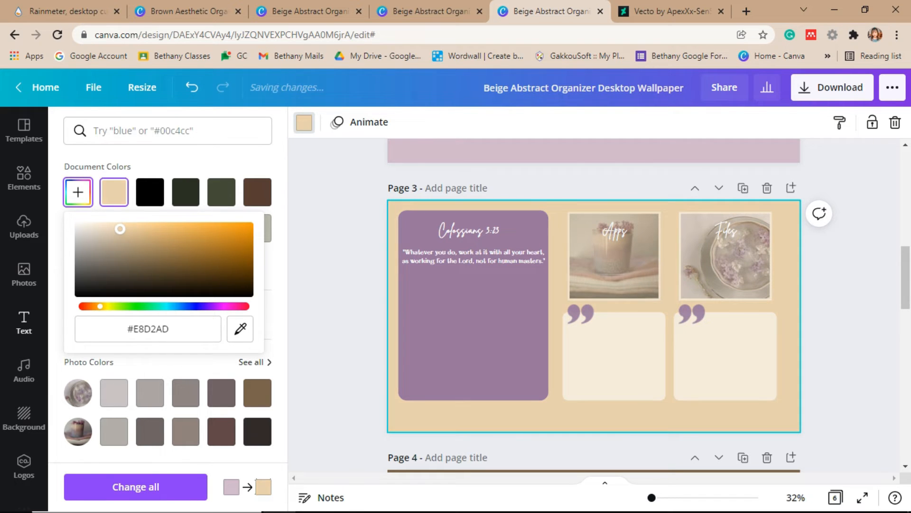
click(823, 345)
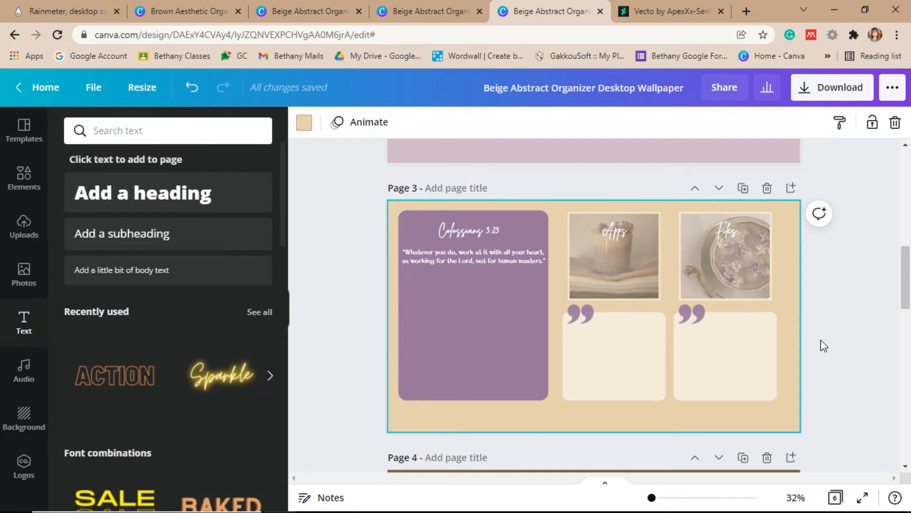
Recolour the large Colossians 3:23 box on the duplicated page from purple to light orange.
click(452, 330)
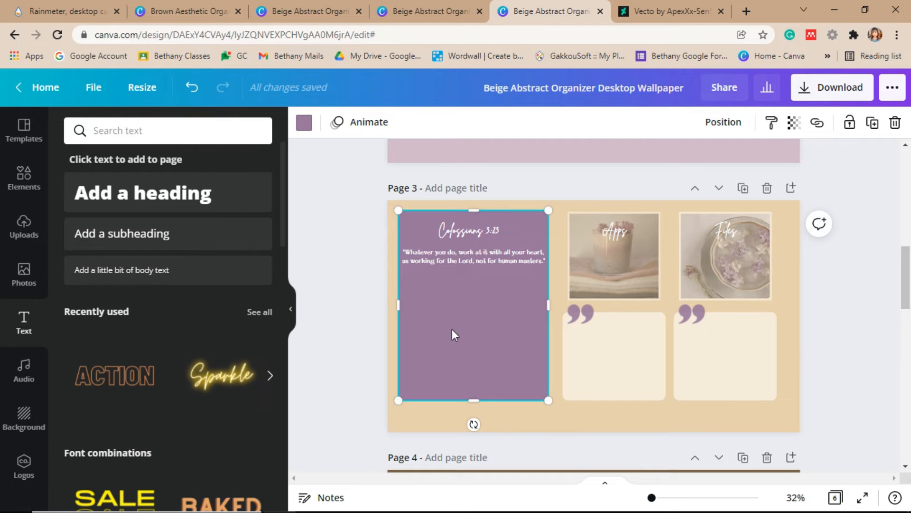
click(303, 122)
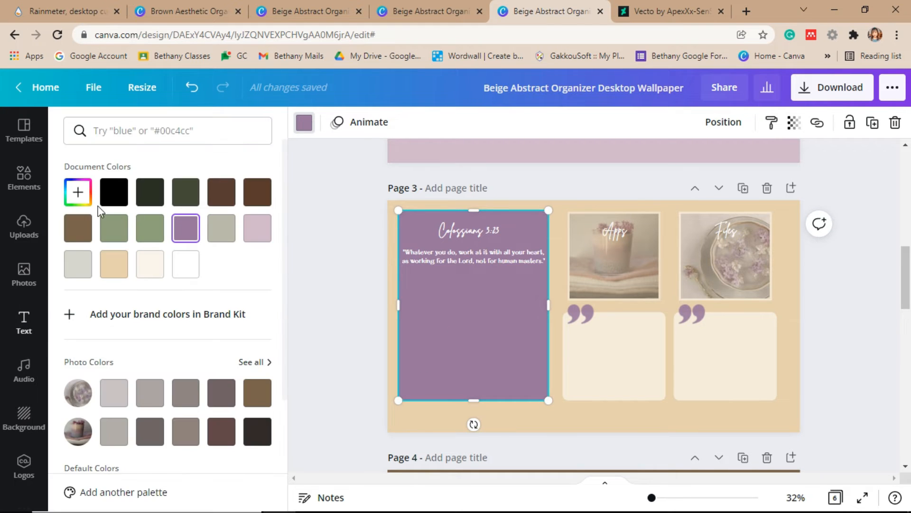
click(81, 196)
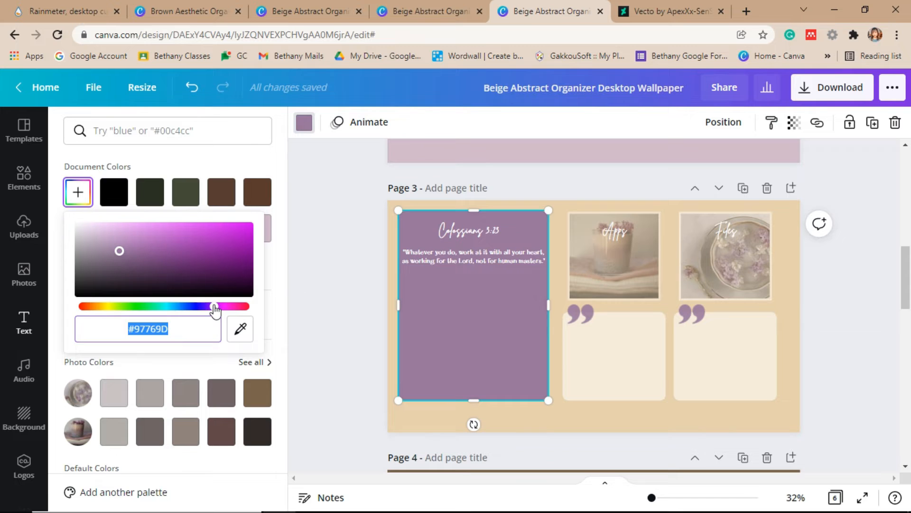
drag(211, 306, 102, 319)
drag(119, 251, 178, 225)
click(867, 356)
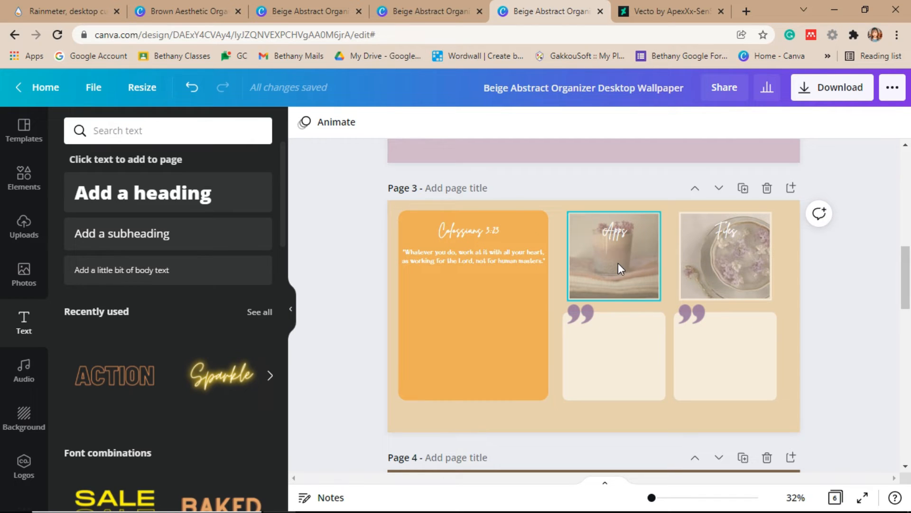
click(583, 314)
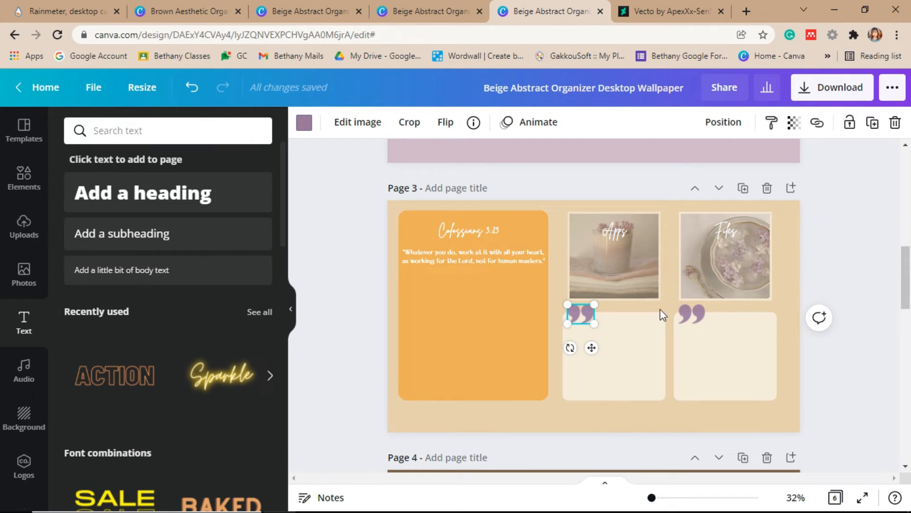
click(691, 318)
click(587, 314)
click(701, 317)
click(581, 314)
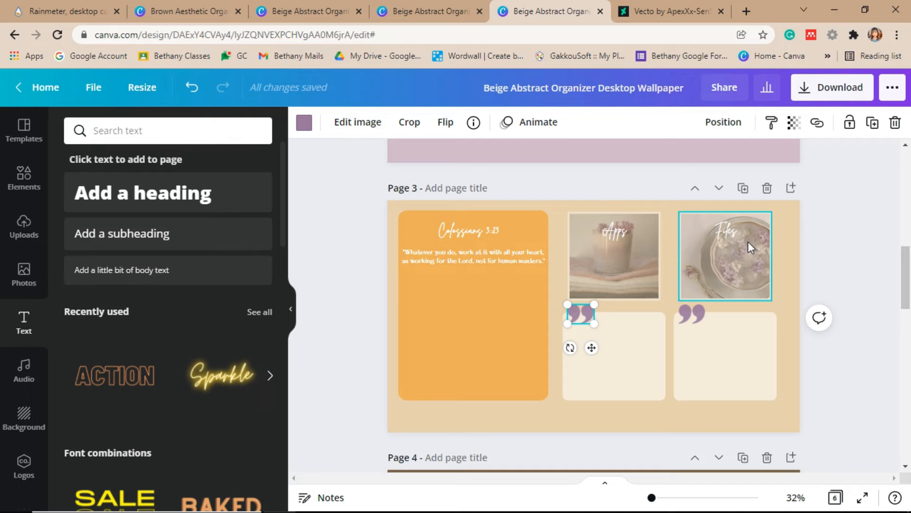
Try the lilac #D7ADE8 as the duplicated page's background, and settle on the pink #E8ADAD.
click(785, 231)
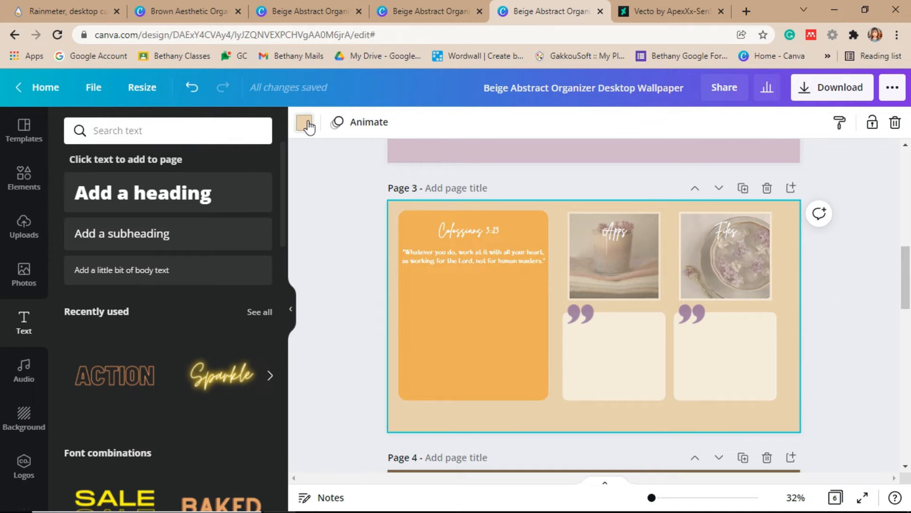
click(306, 124)
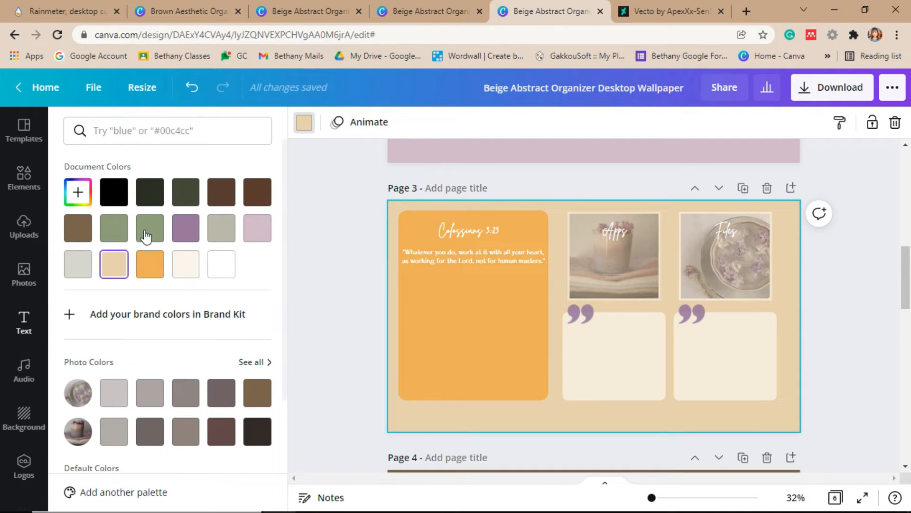
click(77, 192)
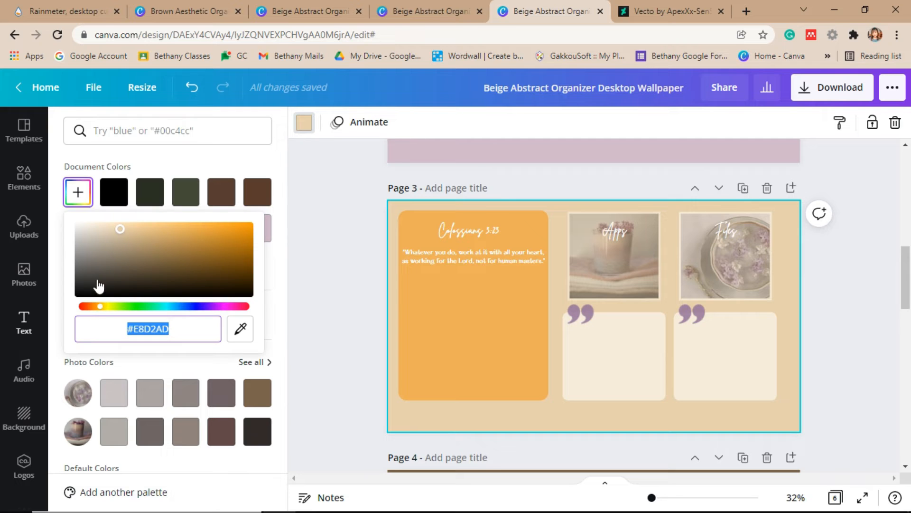
drag(100, 306, 212, 321)
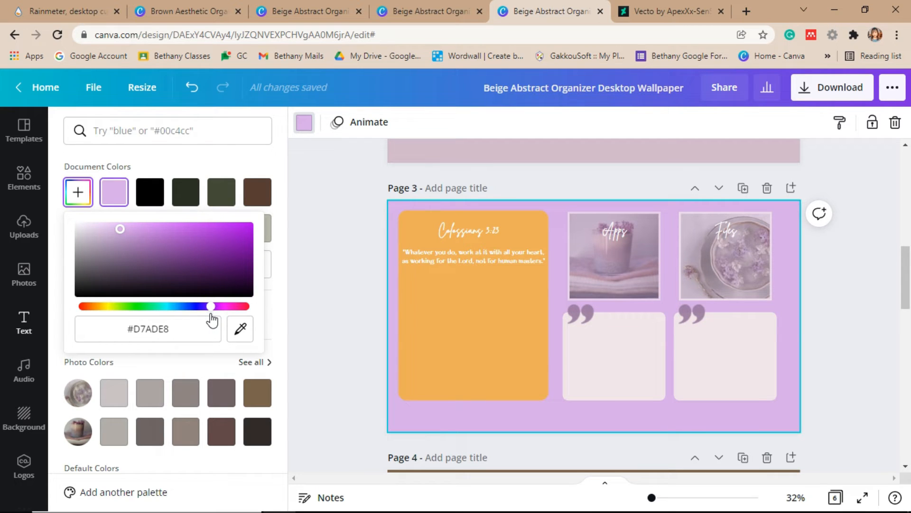
drag(212, 320, 73, 321)
Switch to the Downloads folder and set "Brown and Peach Simple Quote Desktop Wallpaper (6)" as the desktop background.
scroll(770, 321, down, 4)
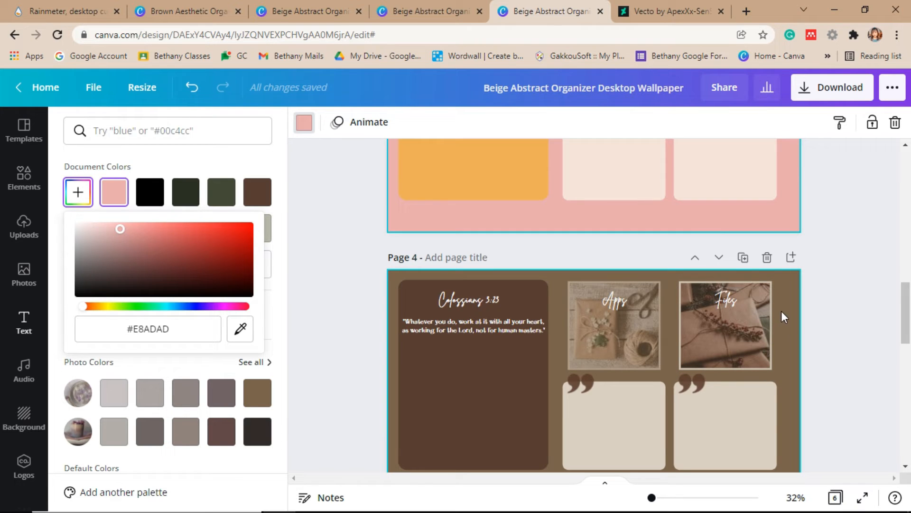
scroll(784, 317, down, 2)
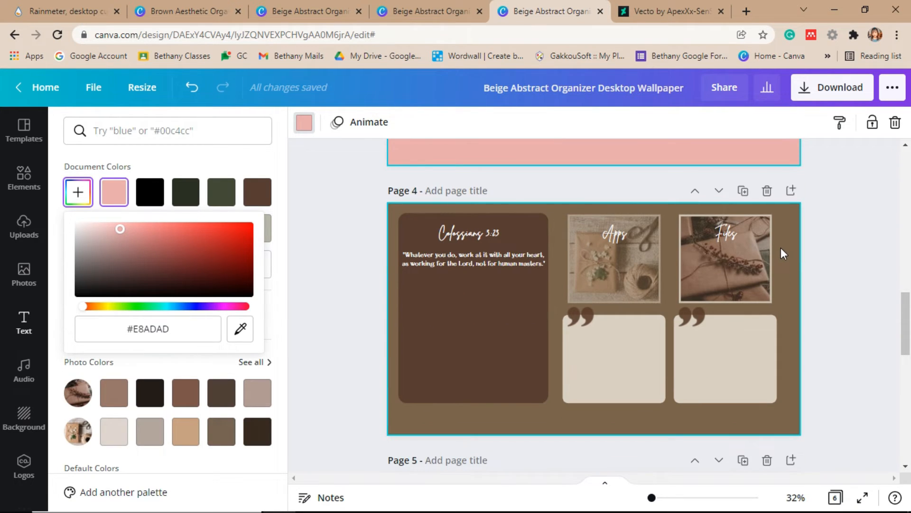
click(833, 9)
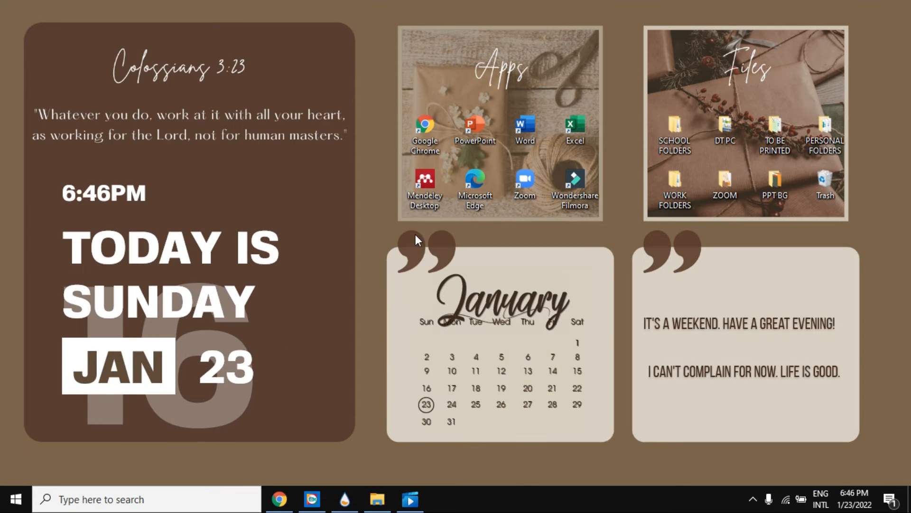
double_click(679, 181)
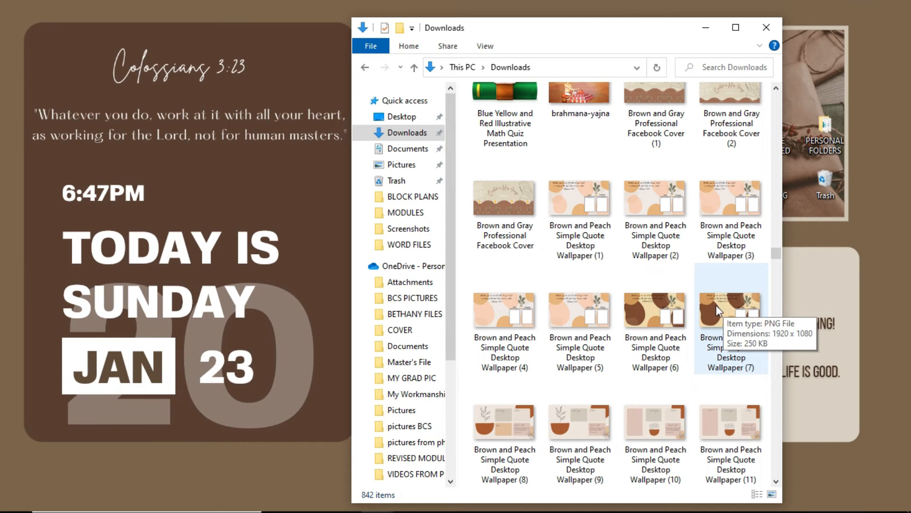
click(664, 308)
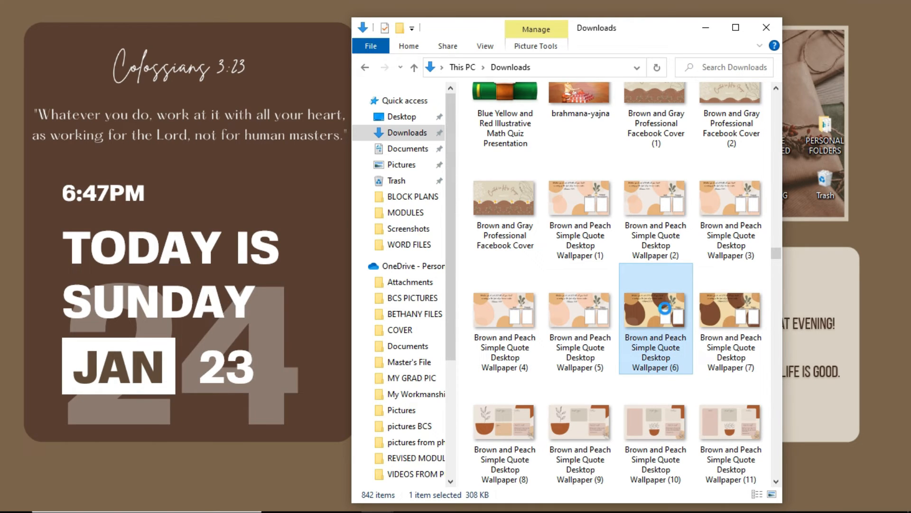
right_click(665, 308)
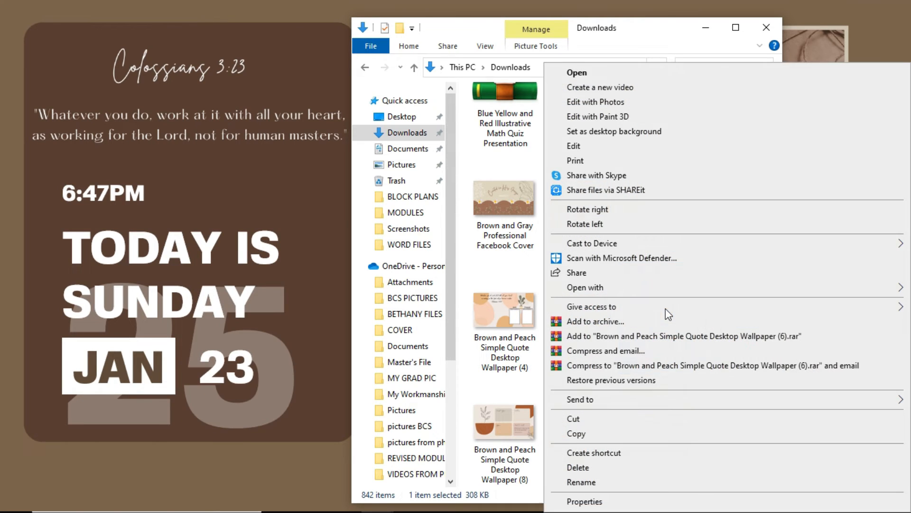
click(587, 134)
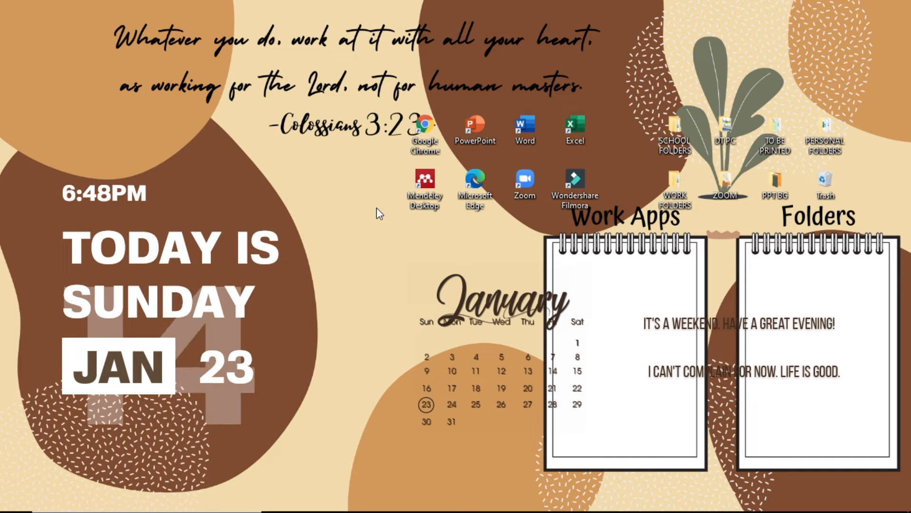
Unload the Gina Date.ini skin in the Rainmeter manager and close the manager.
right_click(141, 259)
mouse_move(179, 289)
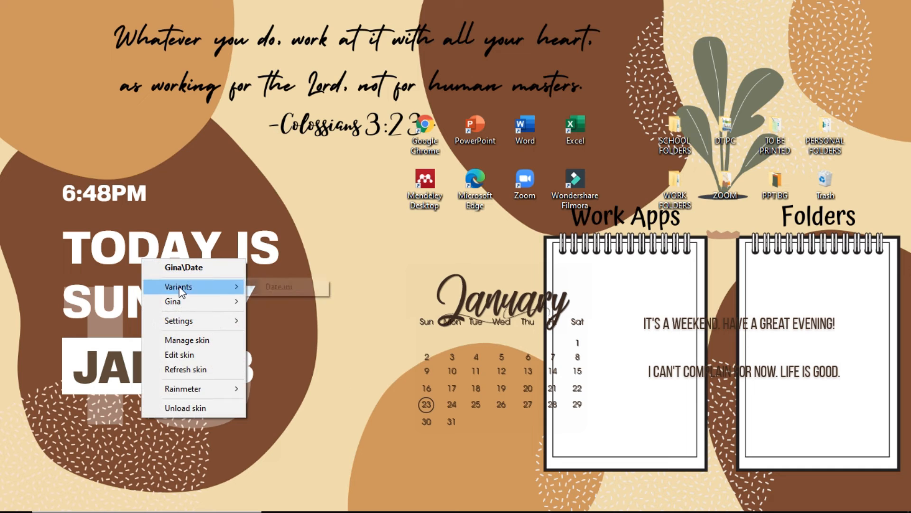
click(203, 341)
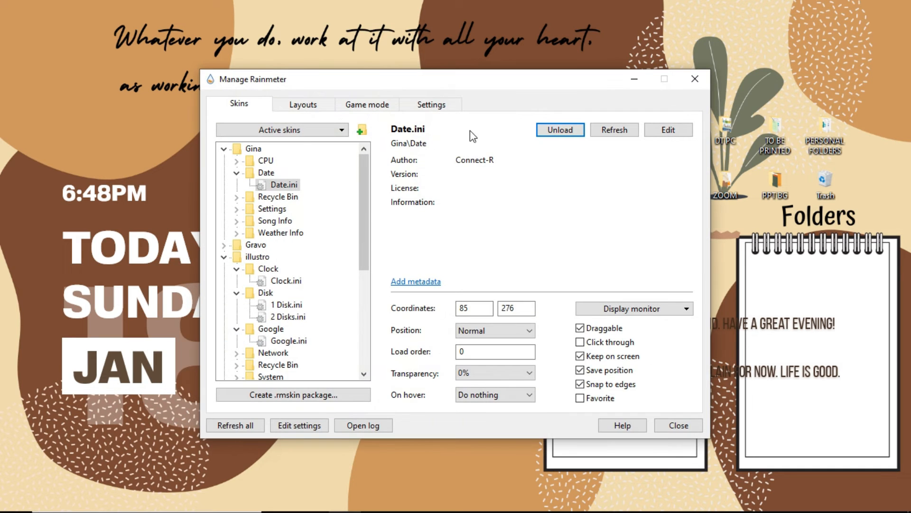
click(553, 132)
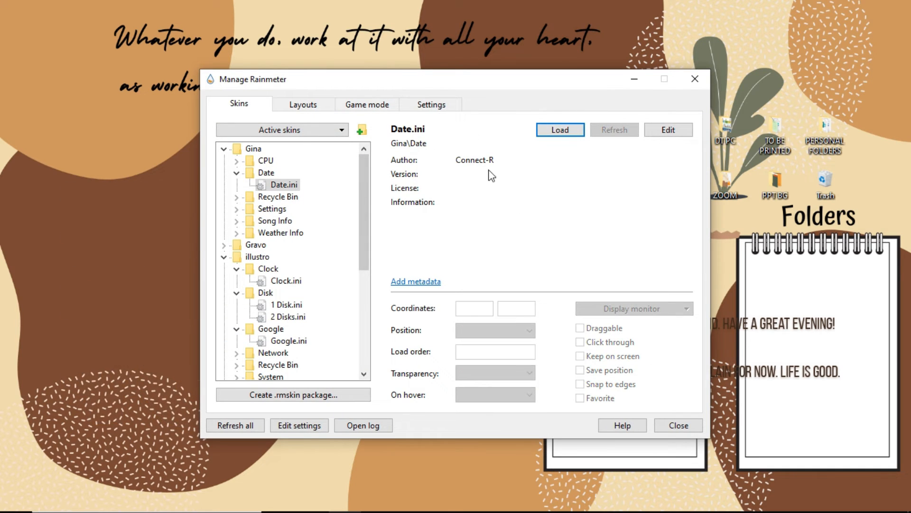
click(686, 416)
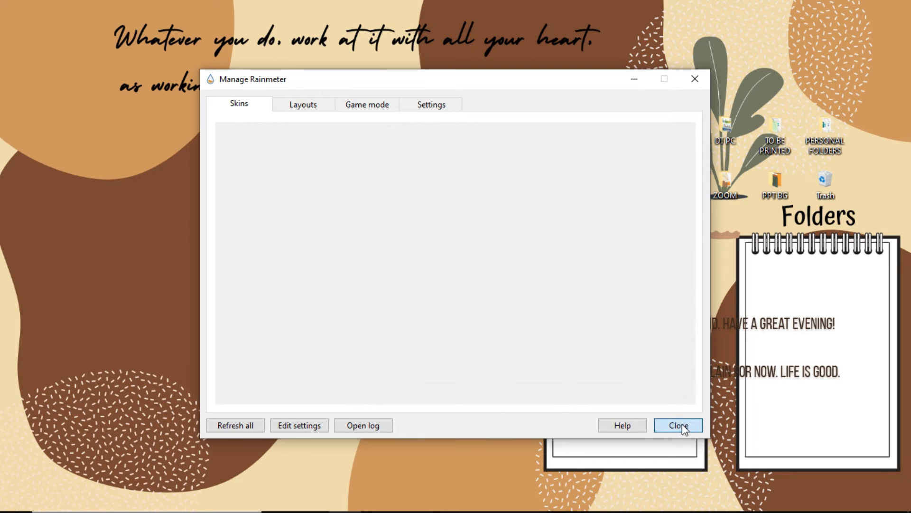
Unload the Sonder Calendar skin and the Gravo weekend greeting and Advice text skins from the desktop.
right_click(520, 321)
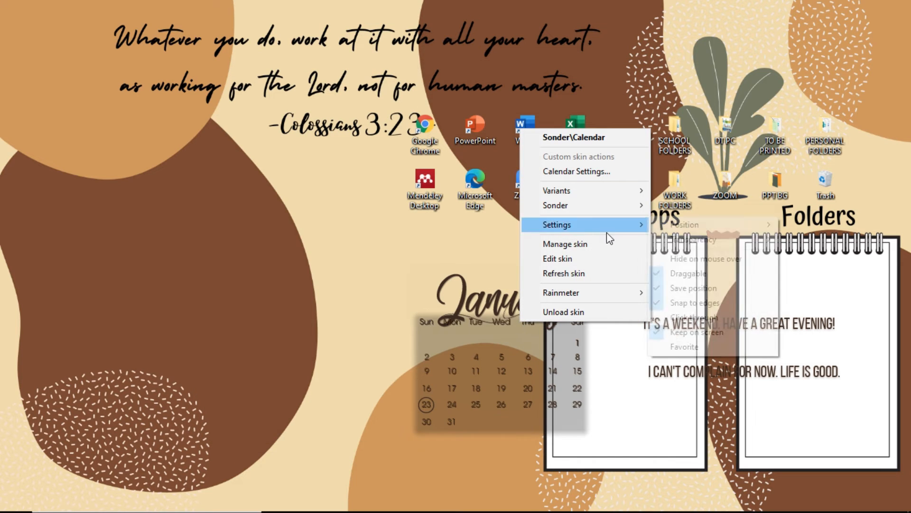
click(577, 312)
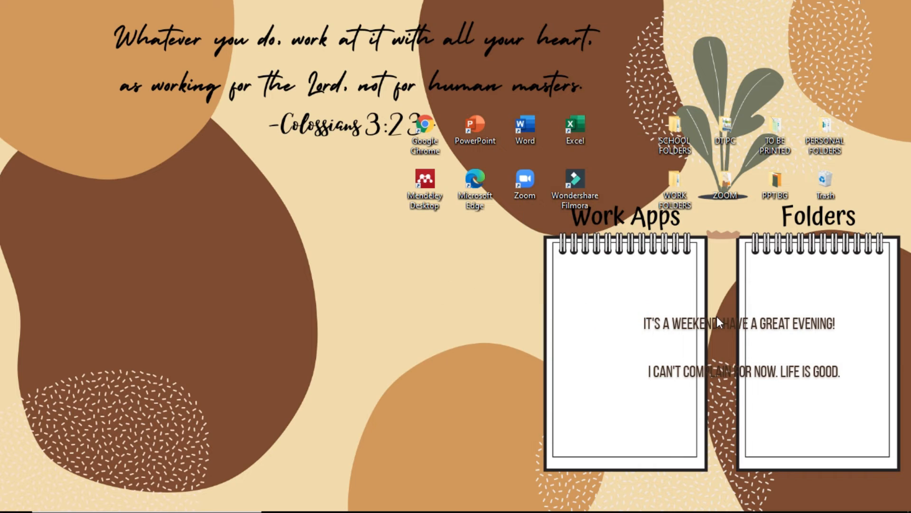
right_click(717, 316)
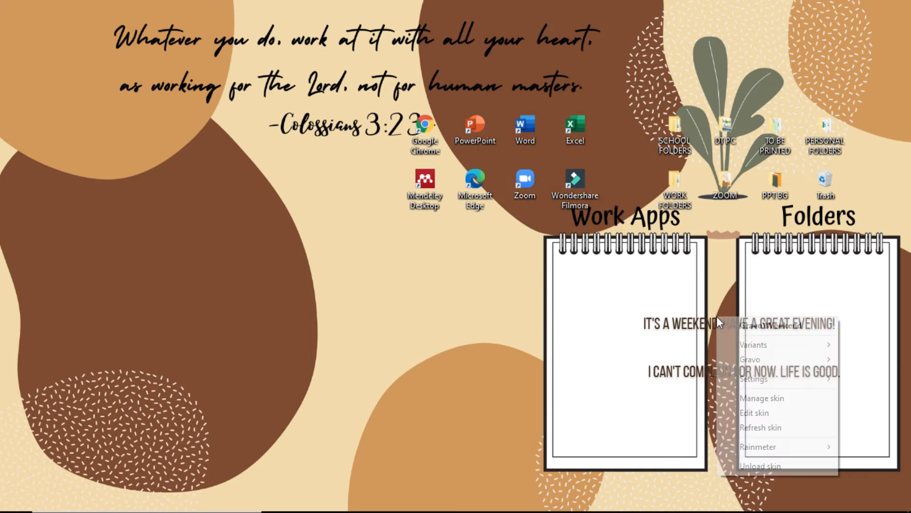
click(769, 465)
right_click(727, 374)
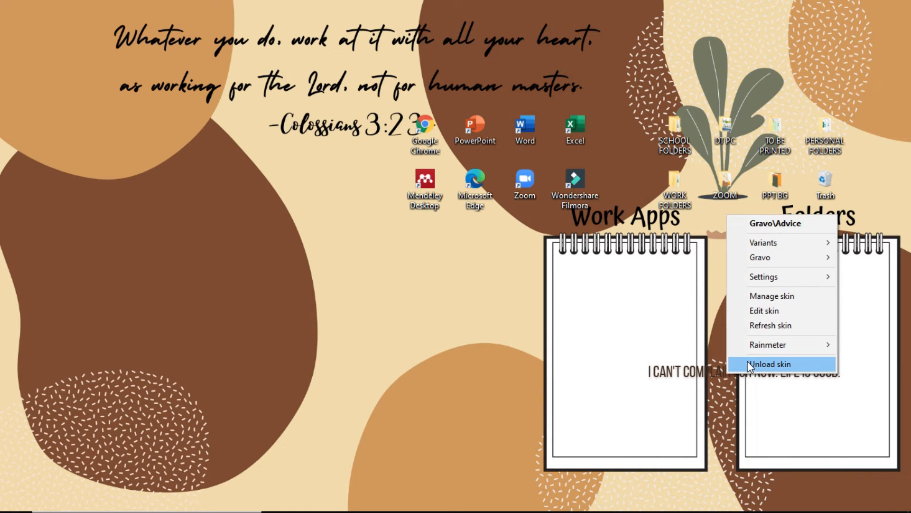
click(748, 364)
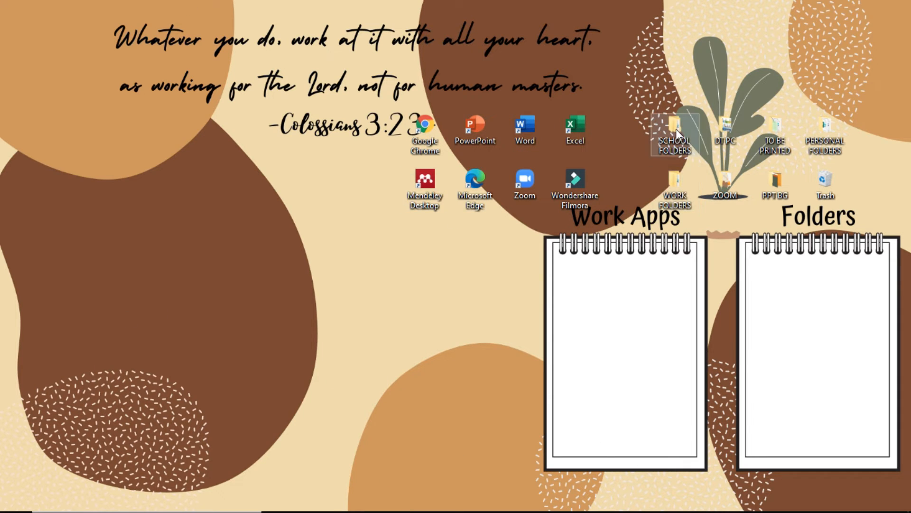
Move the SCHOOL FOLDERS, DT PC, TO BE PRINTED, PERSONAL FOLDERS, WORK FOLDERS and ZOOM icons into the Folders notepad in rows of three.
drag(674, 128, 775, 292)
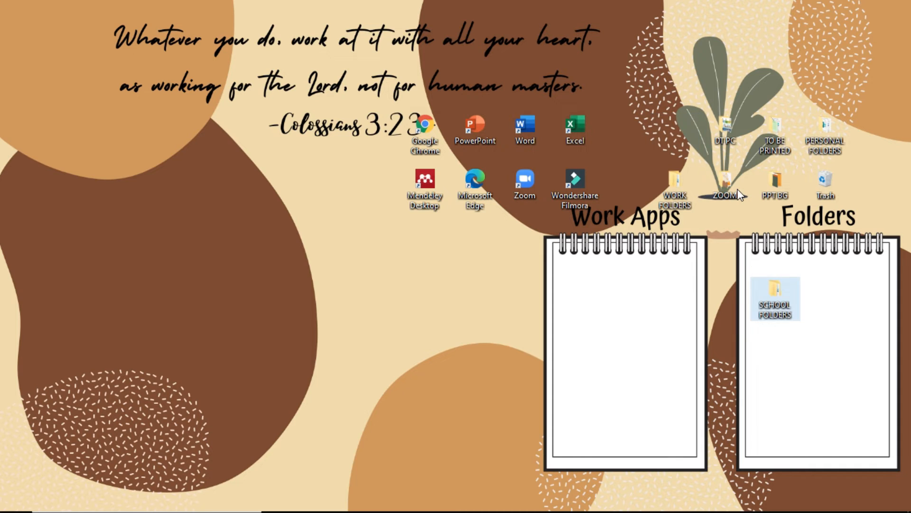
drag(700, 112, 849, 208)
click(726, 127)
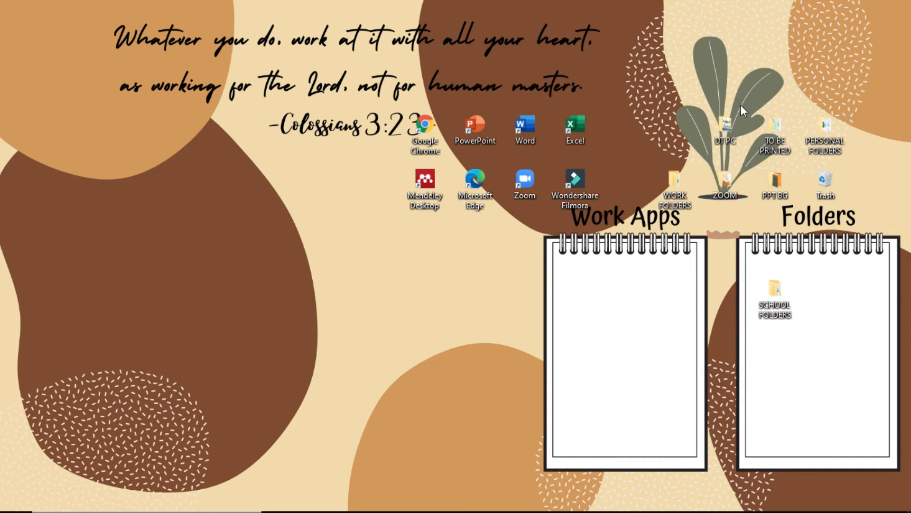
drag(725, 127, 821, 295)
drag(782, 133, 870, 291)
drag(827, 144, 782, 360)
drag(675, 183, 825, 356)
drag(708, 182, 857, 348)
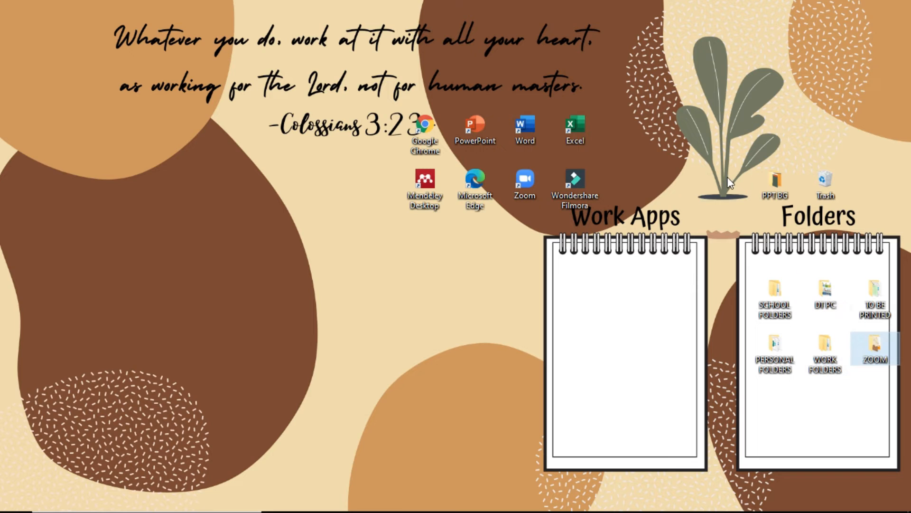
Place the PPT BG folder and the Trash icon in the third row of the Folders notepad.
click(771, 202)
drag(771, 202, 764, 402)
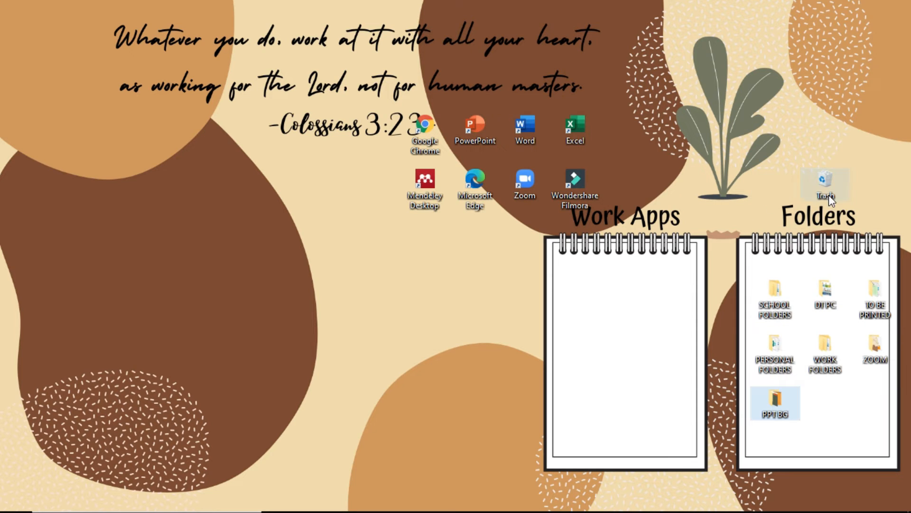
drag(829, 191, 854, 361)
click(887, 79)
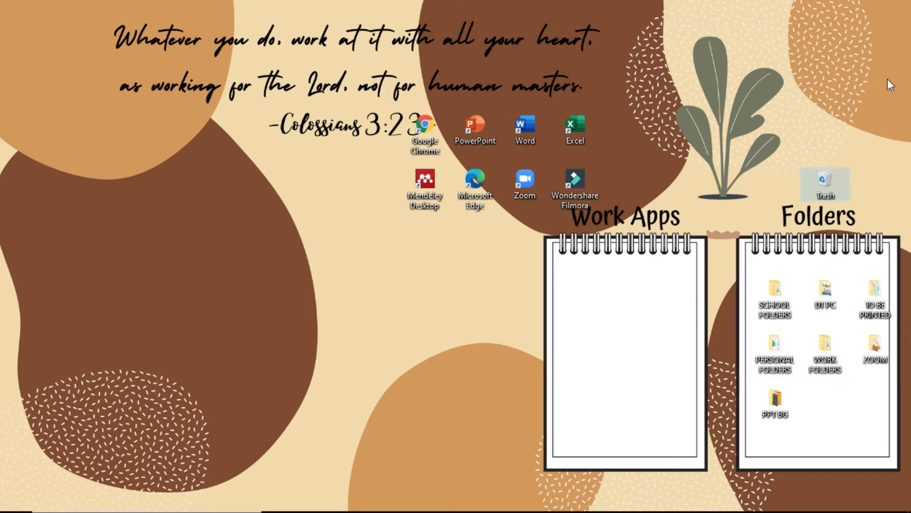
drag(833, 392, 831, 406)
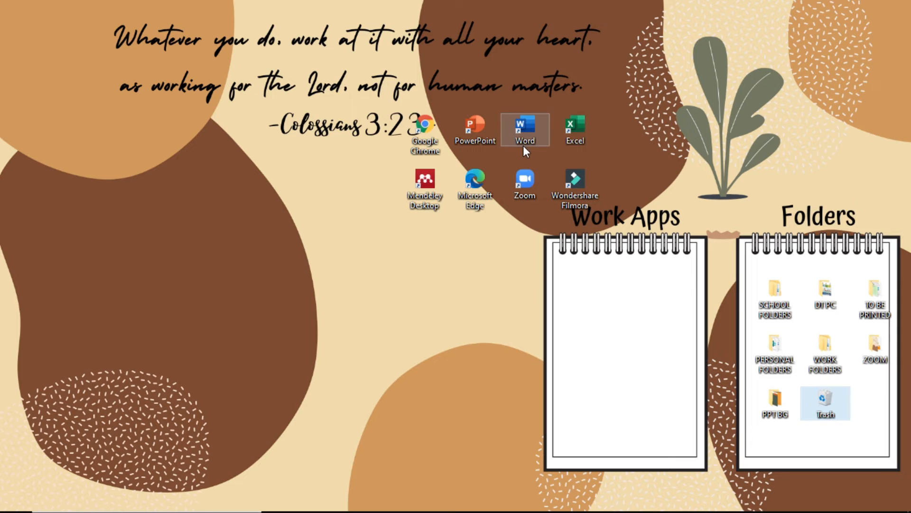
Arrange the Chrome, PowerPoint, Word, Excel, Mendeley, Edge, Zoom and Filmora shortcuts in rows of three inside the Work Apps notepad.
drag(437, 124, 586, 298)
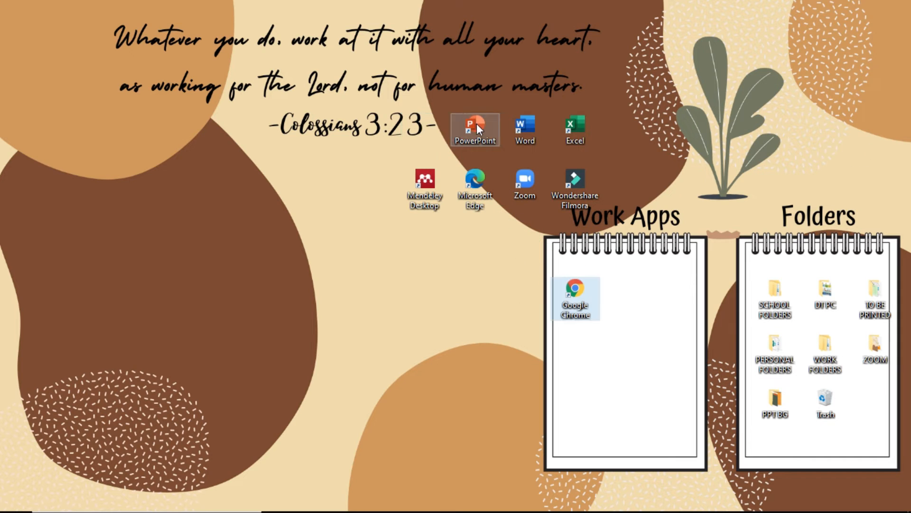
drag(477, 123, 627, 291)
drag(525, 125, 676, 292)
drag(576, 127, 582, 344)
drag(443, 180, 636, 346)
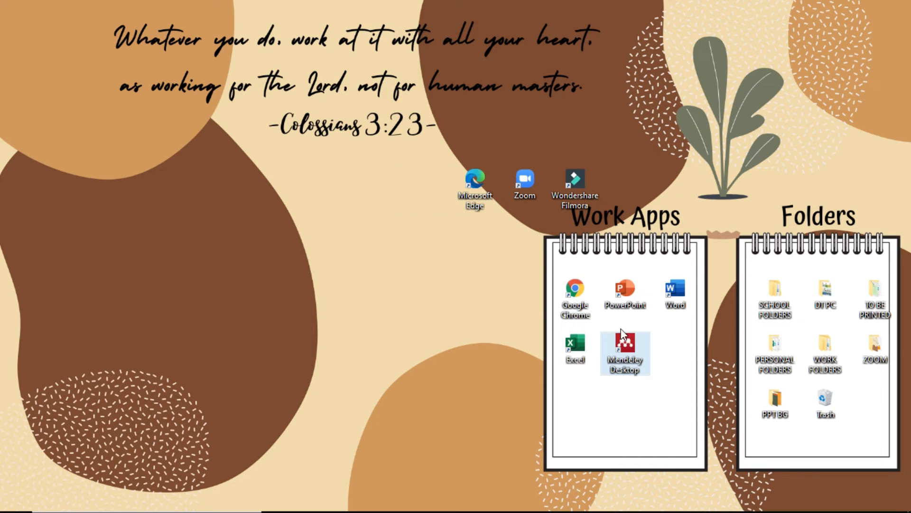
drag(483, 181, 677, 341)
drag(525, 182, 578, 394)
drag(580, 188, 639, 395)
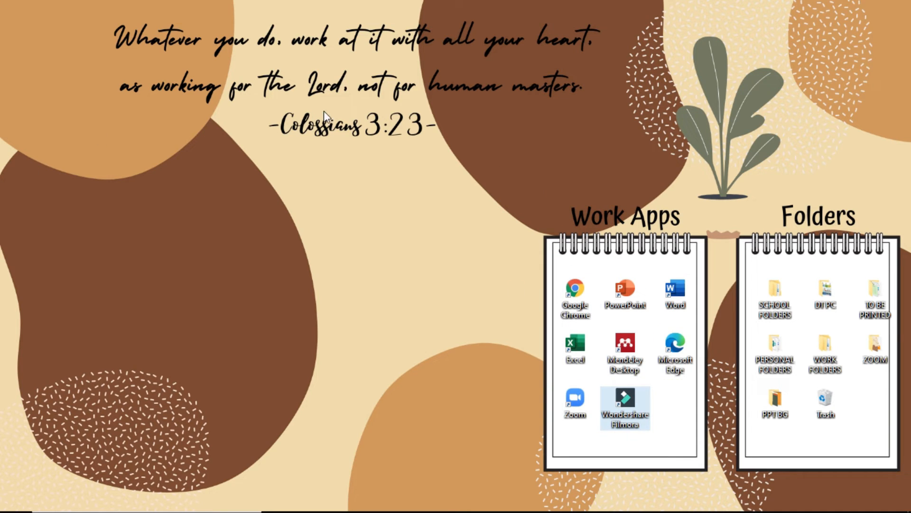
drag(118, 1, 608, 156)
drag(80, 1, 617, 146)
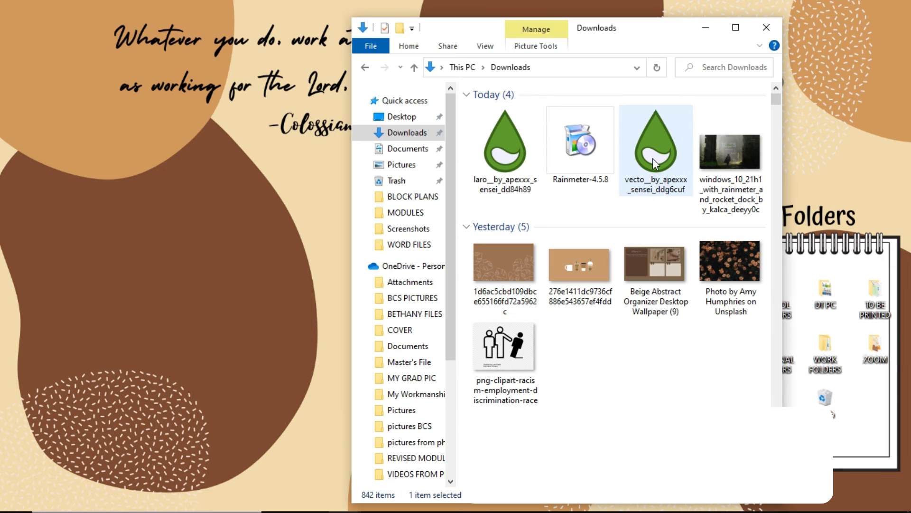
Install the Vecto skin package from the Downloads folder and minimize the folder window.
drag(650, 39, 536, 440)
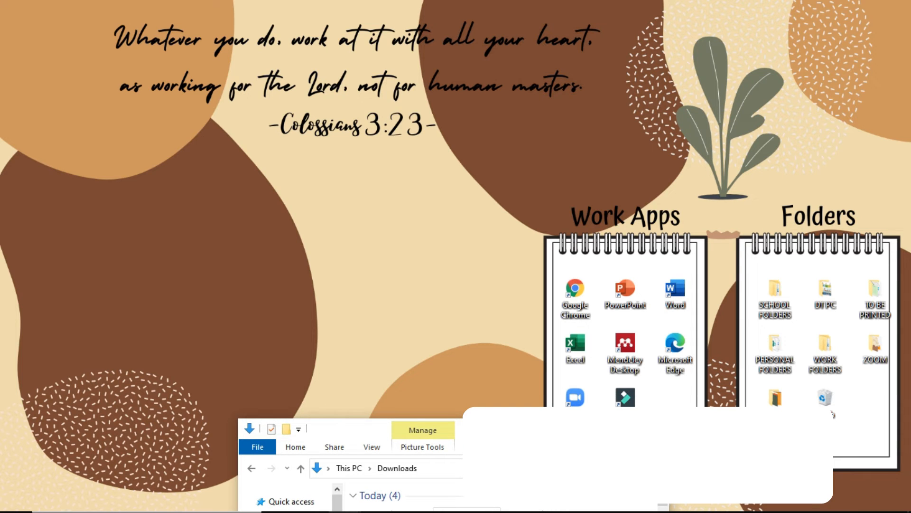
drag(542, 437, 705, 10)
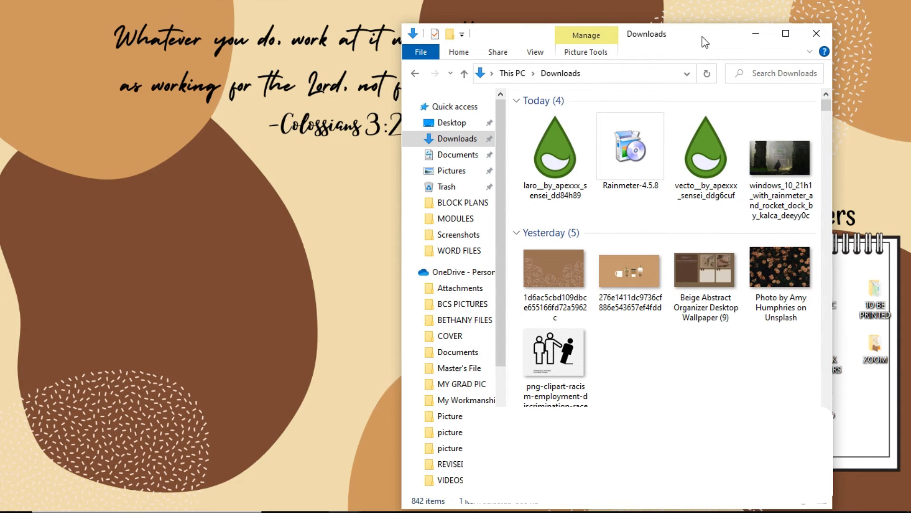
click(571, 175)
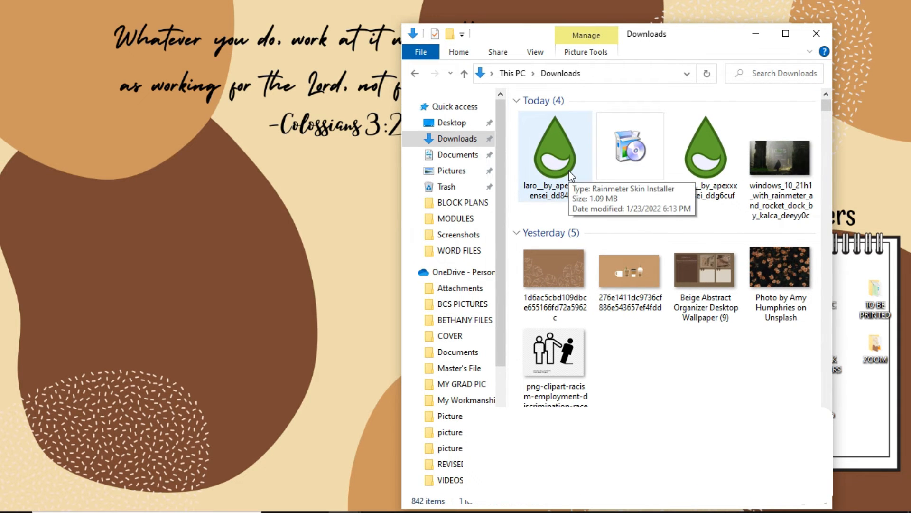
click(568, 151)
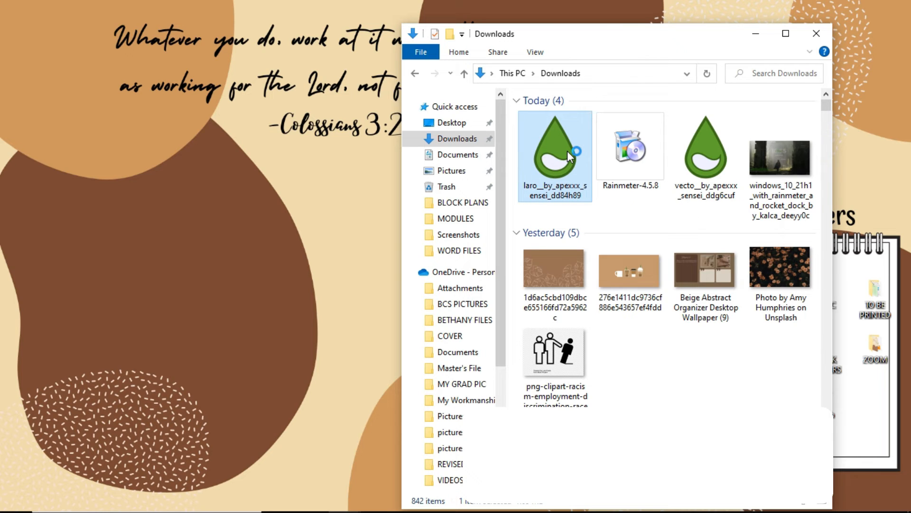
click(495, 387)
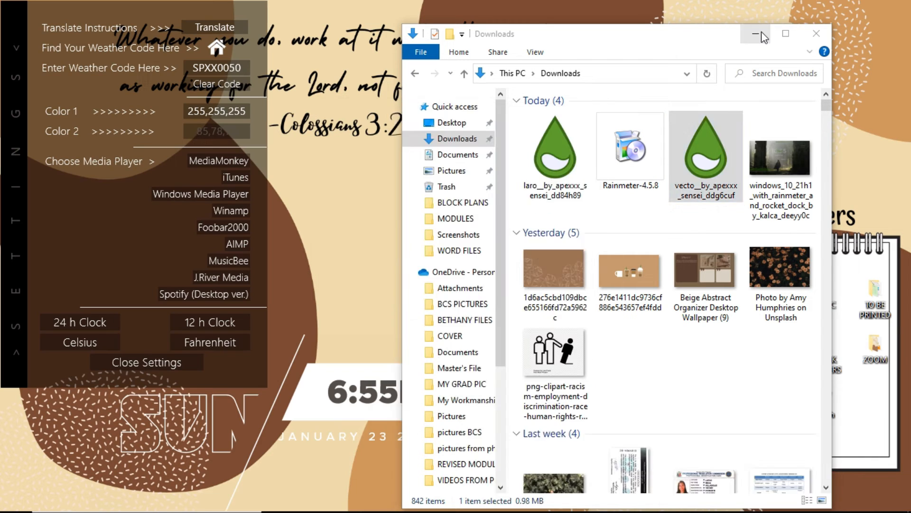
click(756, 34)
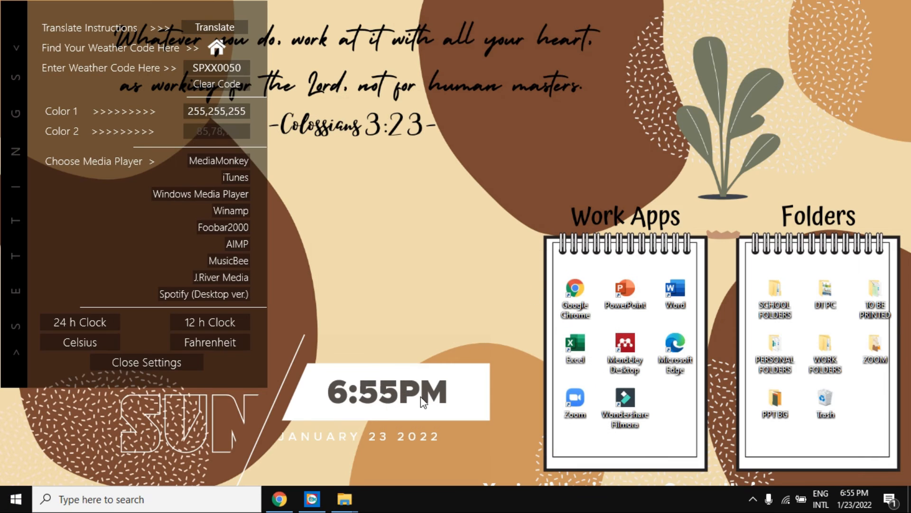
Close the Vecto settings panel and move the date, song info, weather and dock skins into the open area below the verse.
mouse_move(380, 230)
mouse_down()
mouse_move(396, 224)
mouse_move(378, 223)
mouse_up()
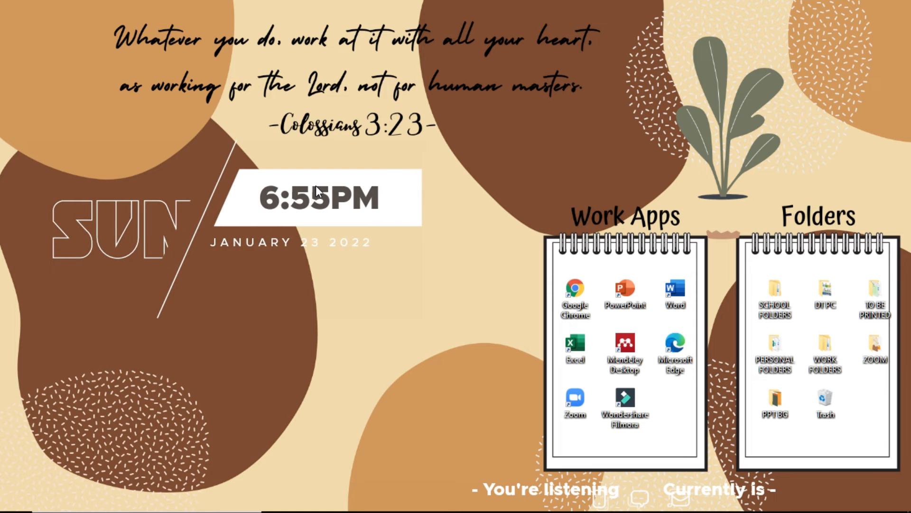
drag(622, 506, 226, 346)
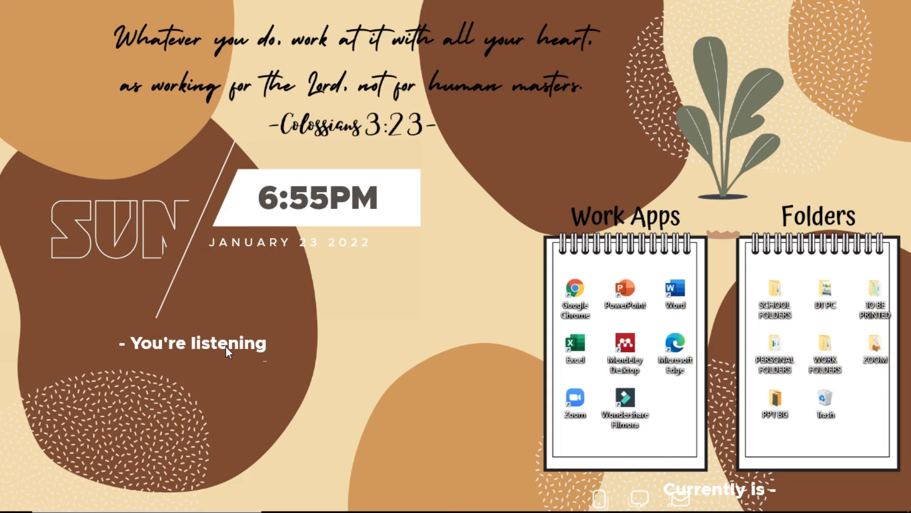
drag(697, 486, 364, 311)
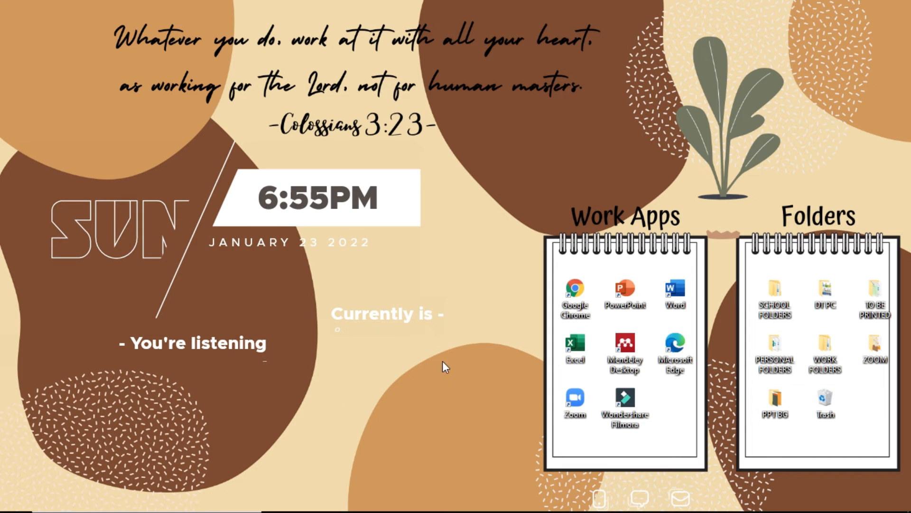
drag(632, 502, 353, 430)
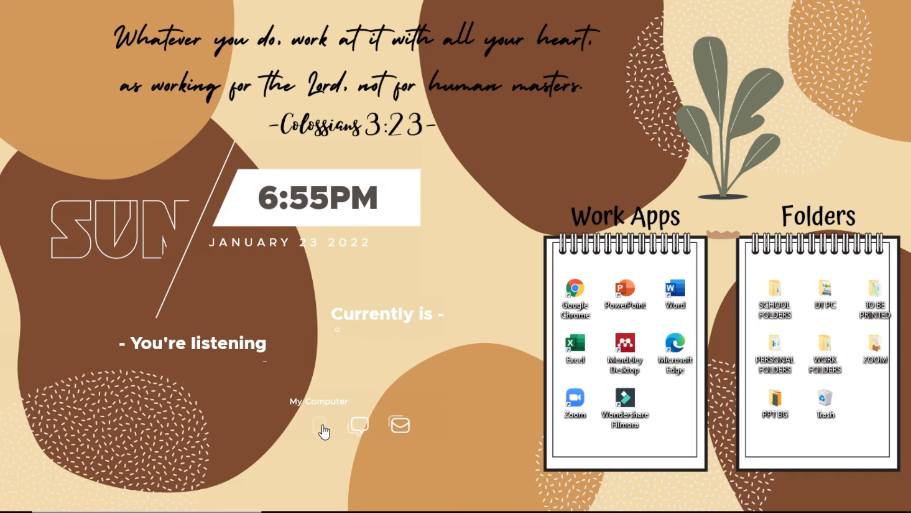
Unload the Vecto Dock skin.
right_click(397, 424)
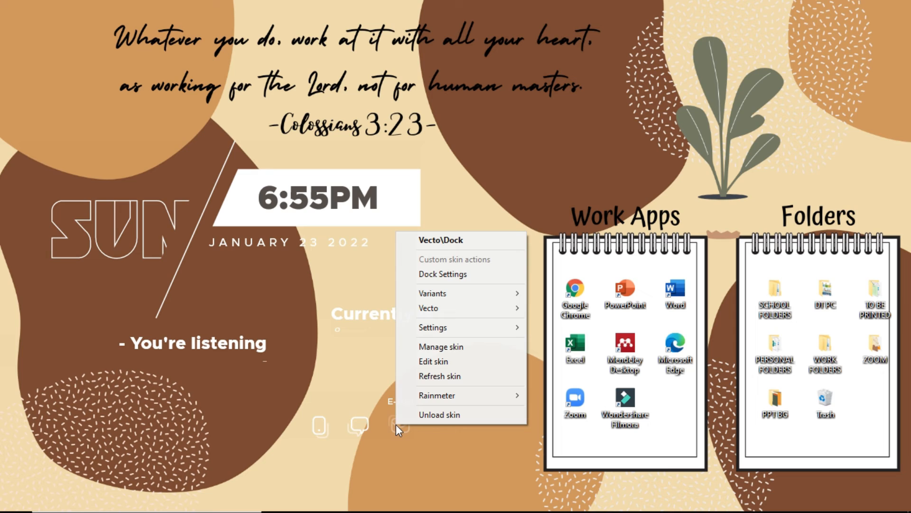
click(426, 416)
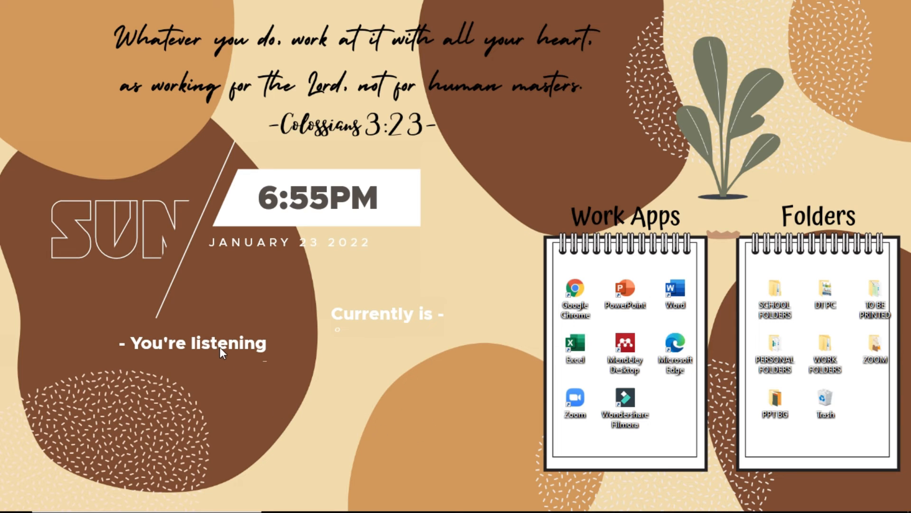
right_click(126, 222)
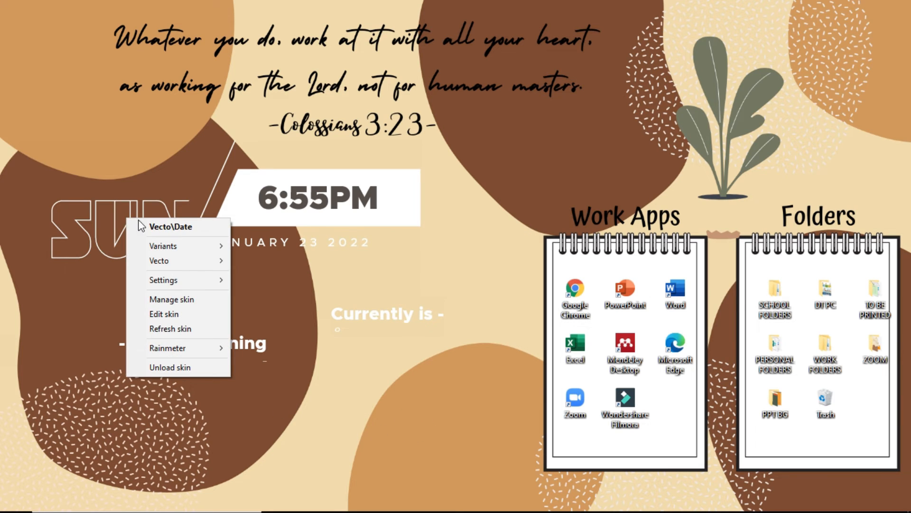
mouse_move(161, 279)
mouse_move(273, 295)
click(308, 496)
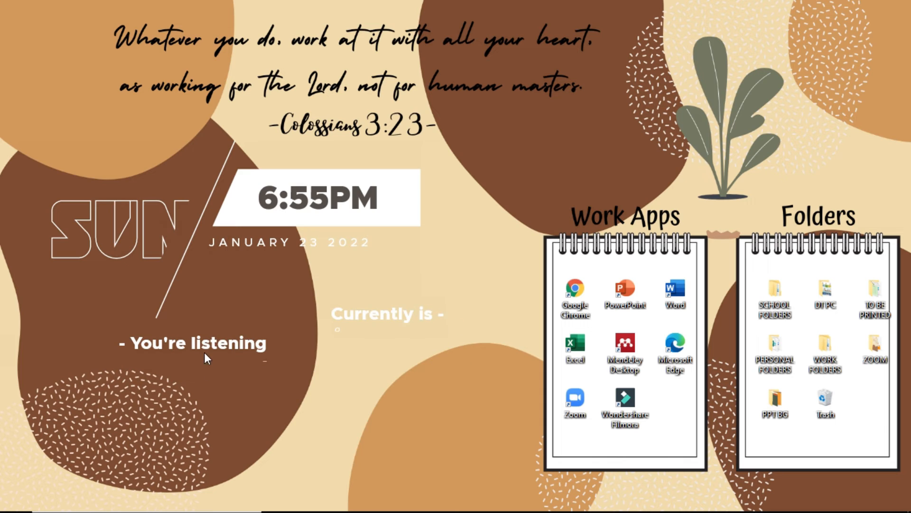
Unload the Vecto Song Info and Weather skins.
right_click(221, 338)
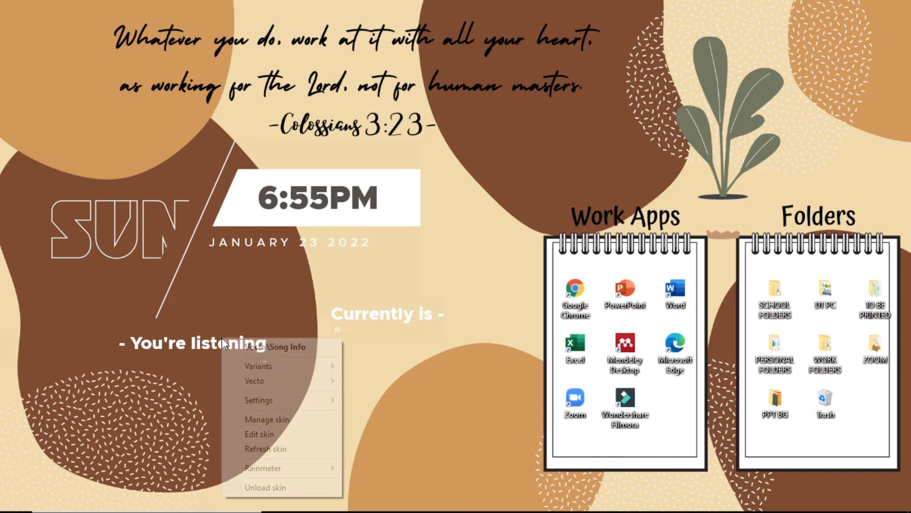
click(284, 487)
right_click(409, 318)
click(475, 468)
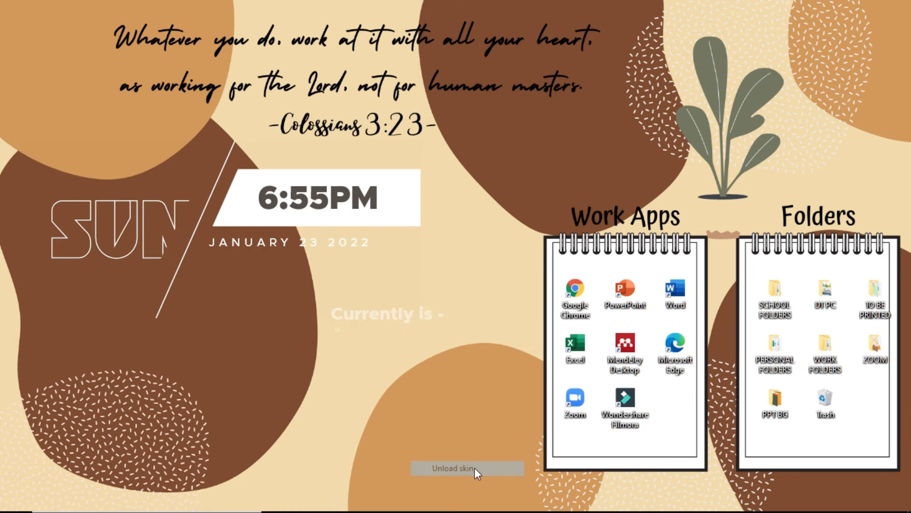
Open the skin manager from the Vecto Date skin, expand the Gina skin folder and unload the Vecto Date skin.
right_click(247, 206)
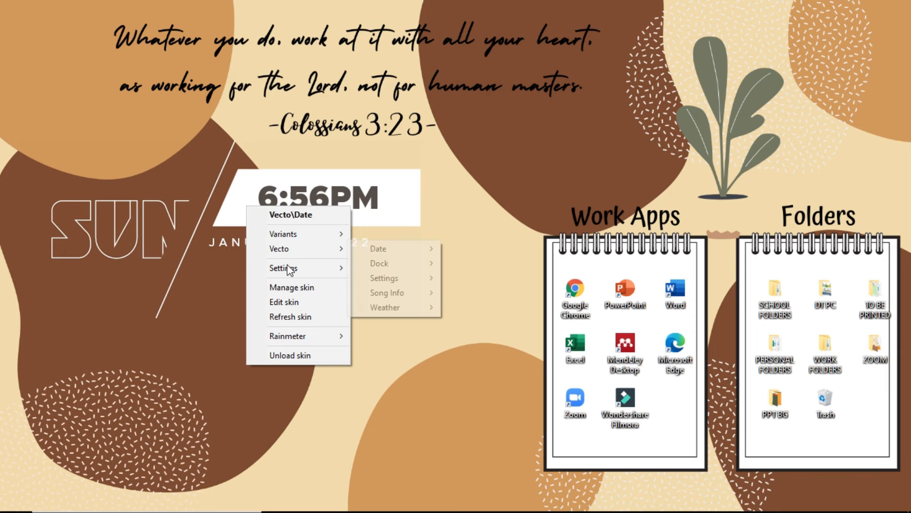
click(304, 286)
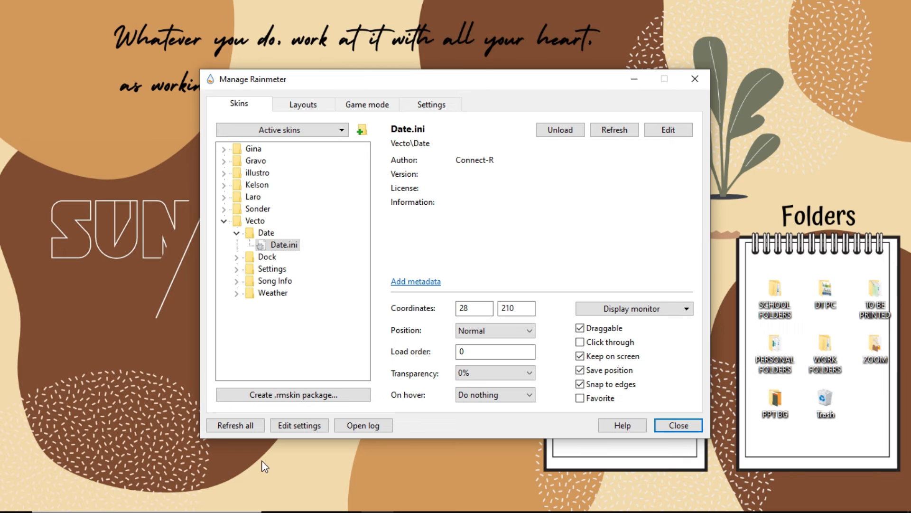
double_click(252, 150)
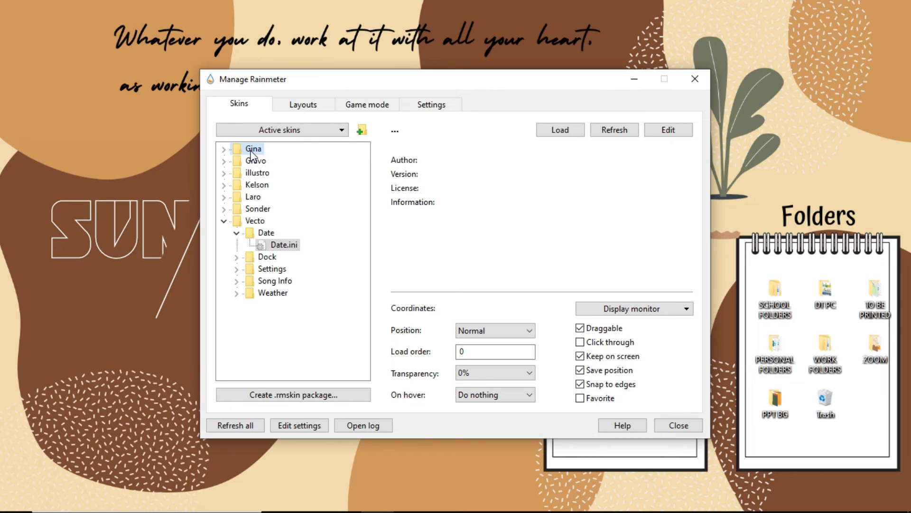
right_click(156, 226)
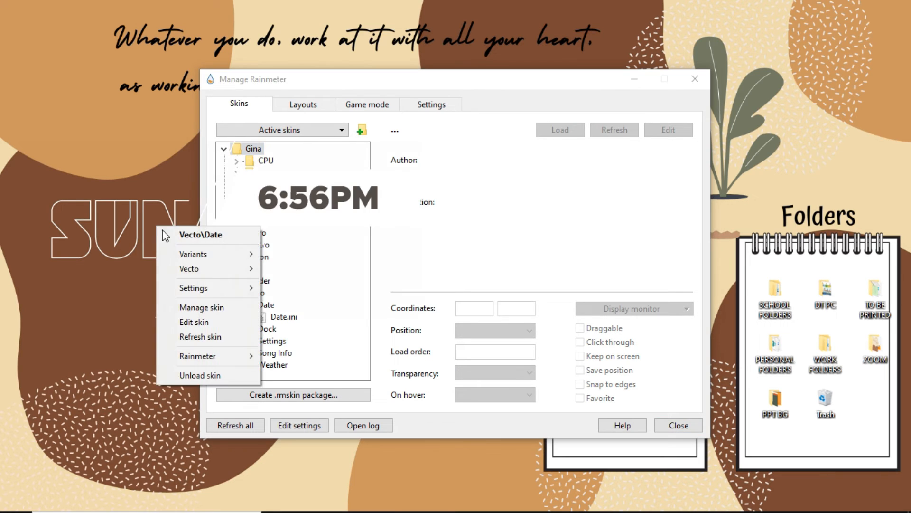
click(200, 375)
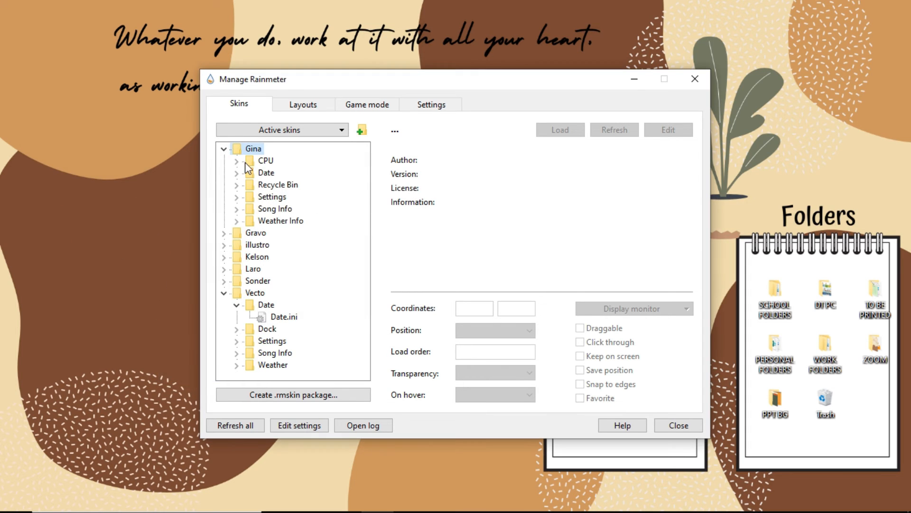
Try the Gina Date skin on the large brown shape below the verse, at about X 29, Y 213, and unload it.
double_click(266, 173)
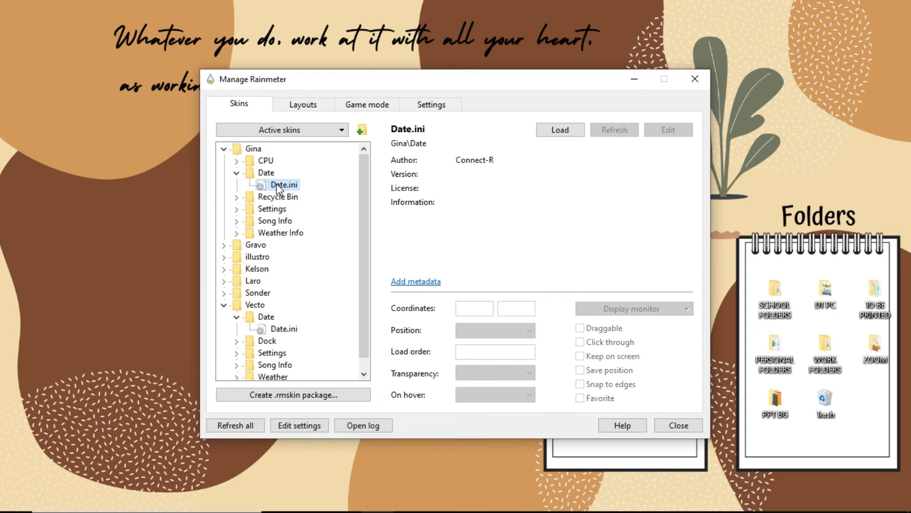
double_click(284, 184)
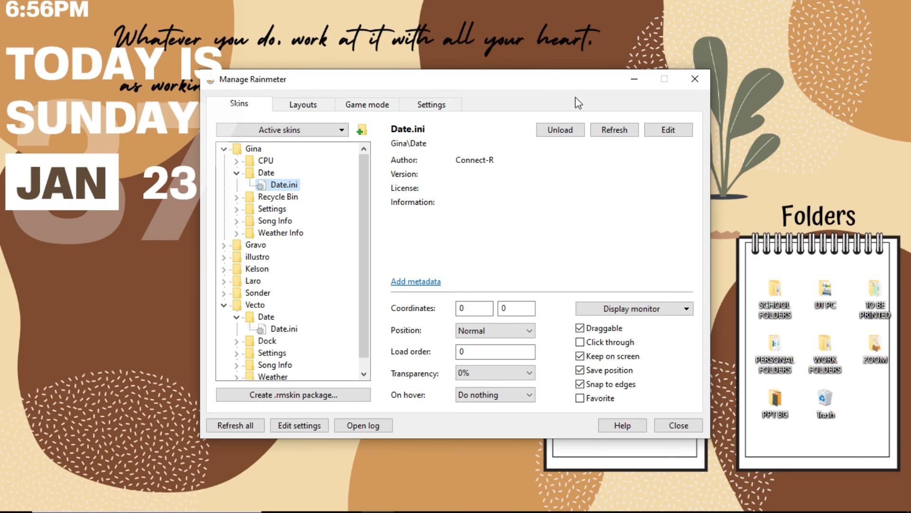
drag(560, 85, 768, 75)
drag(76, 105, 144, 318)
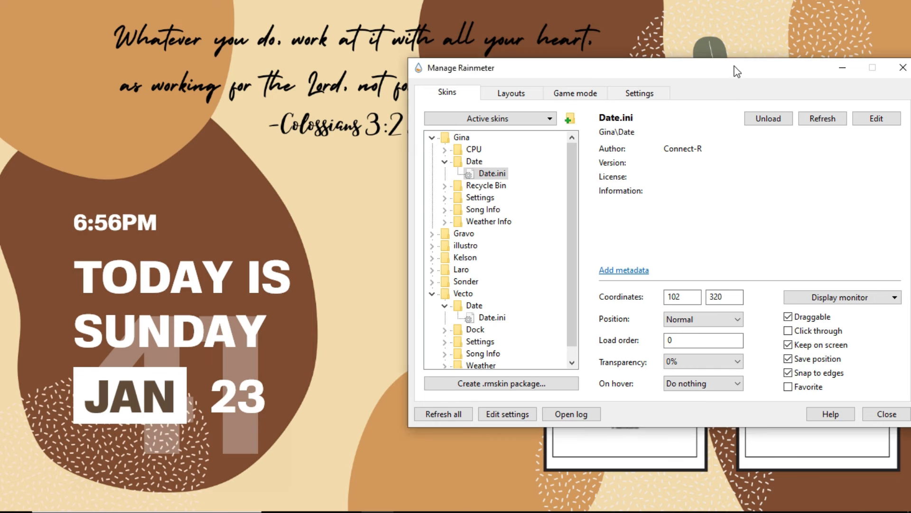
drag(736, 72, 644, 467)
drag(116, 247, 67, 175)
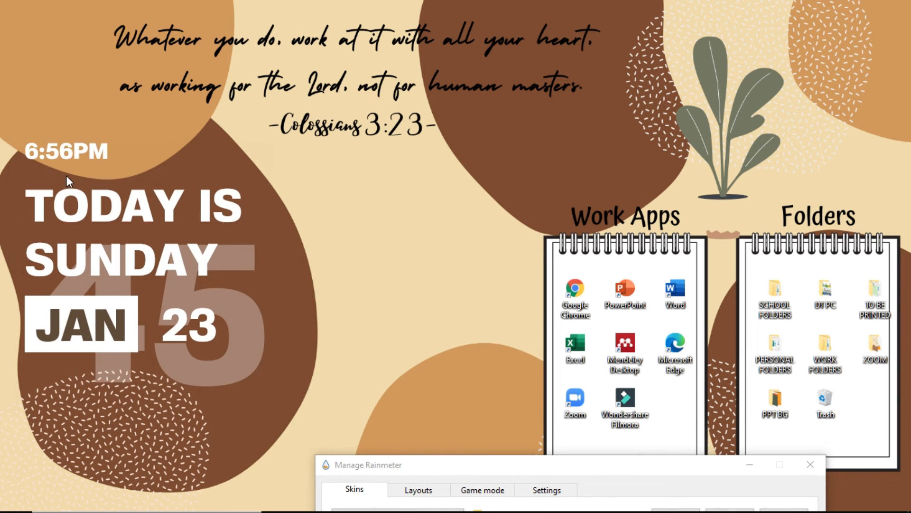
drag(505, 467, 554, 117)
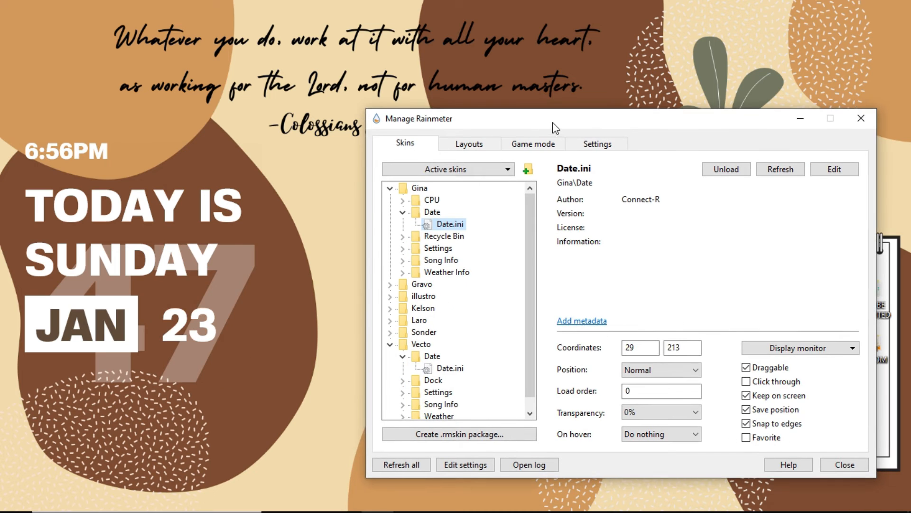
click(731, 170)
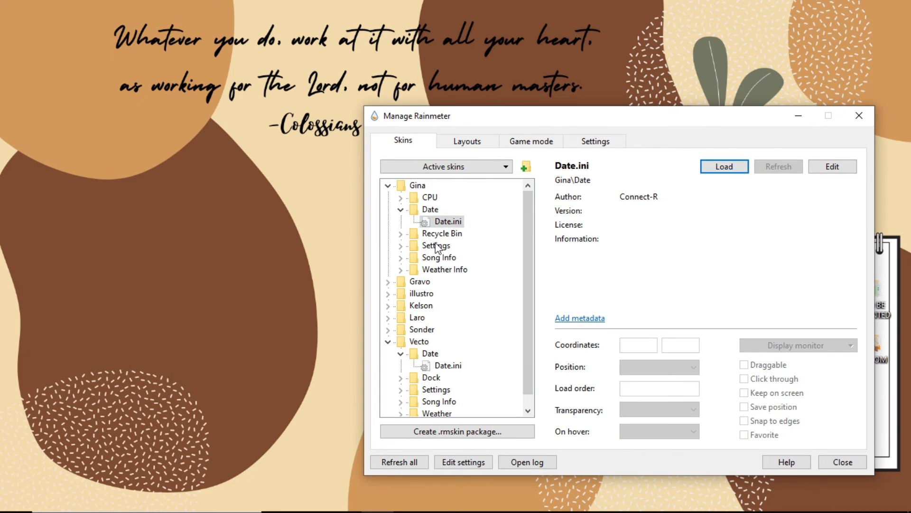
Try the Gravo Time and Date skin at a smaller size on the large brown shape and unload it.
click(422, 283)
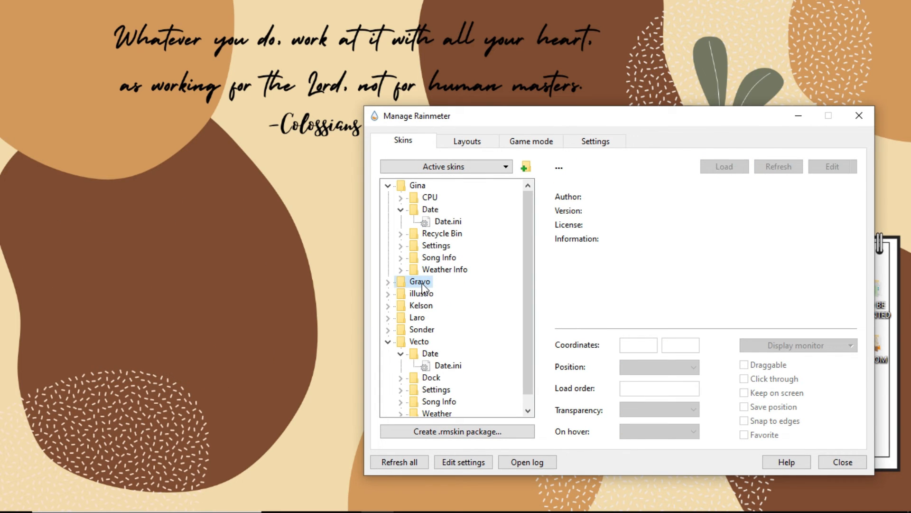
double_click(422, 283)
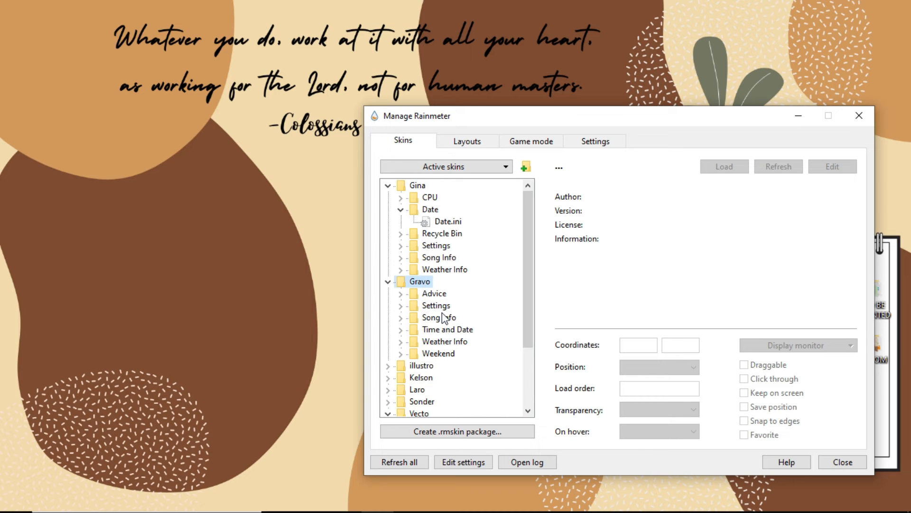
double_click(439, 331)
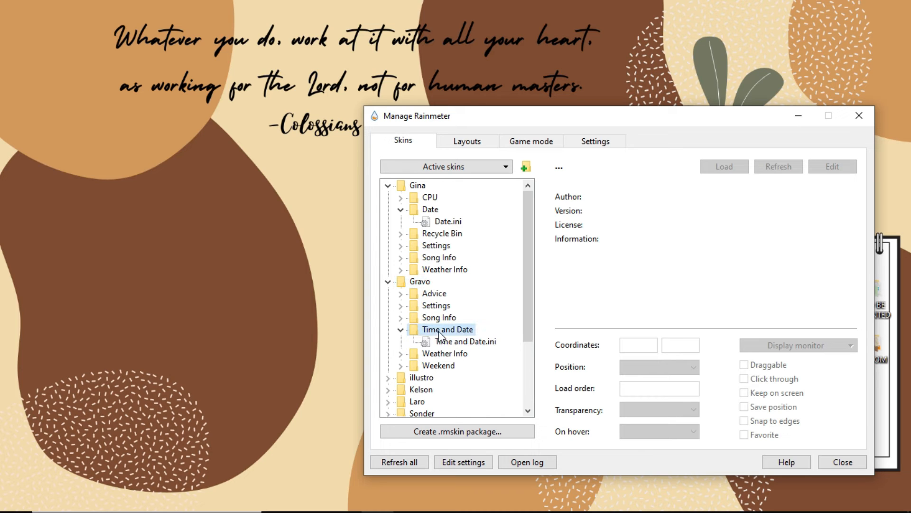
click(451, 342)
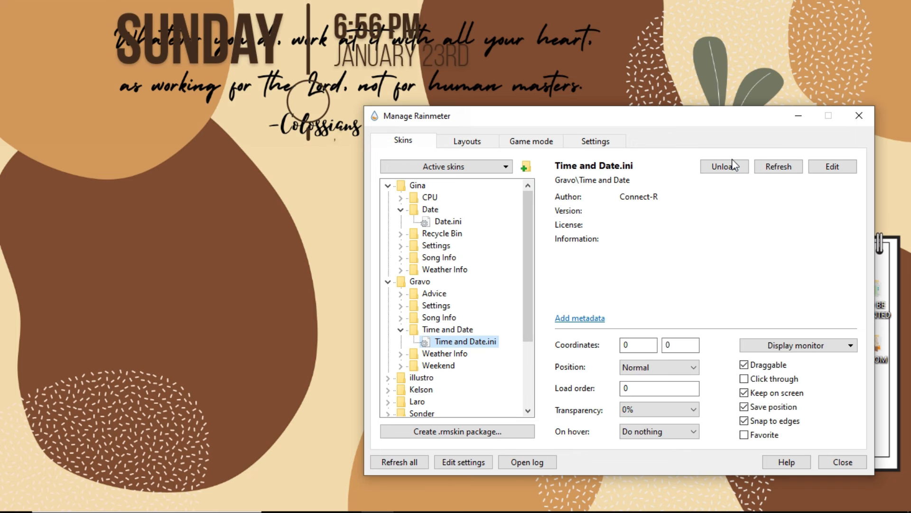
drag(656, 124, 647, 311)
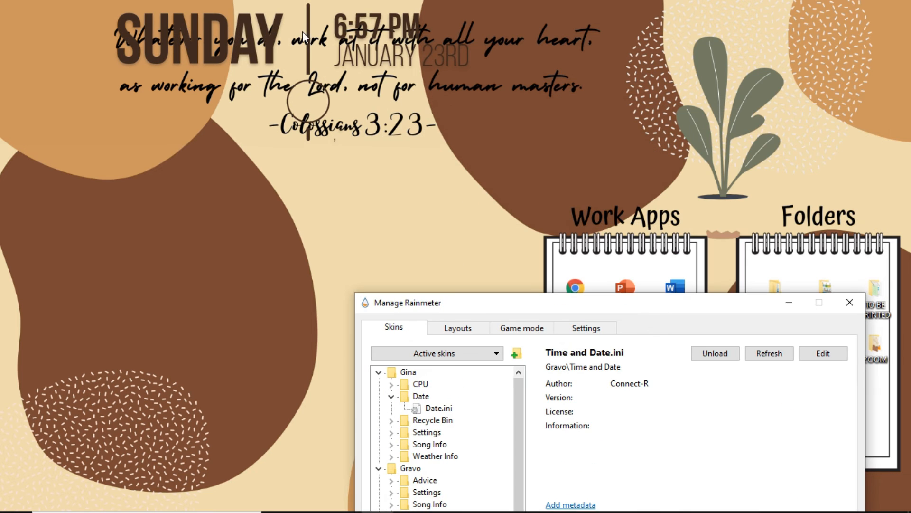
drag(160, 23, 159, 260)
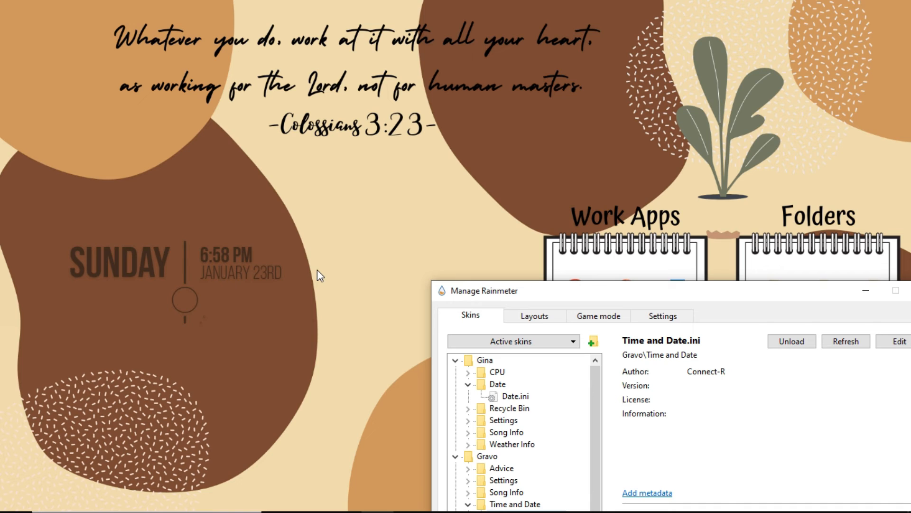
right_click(210, 258)
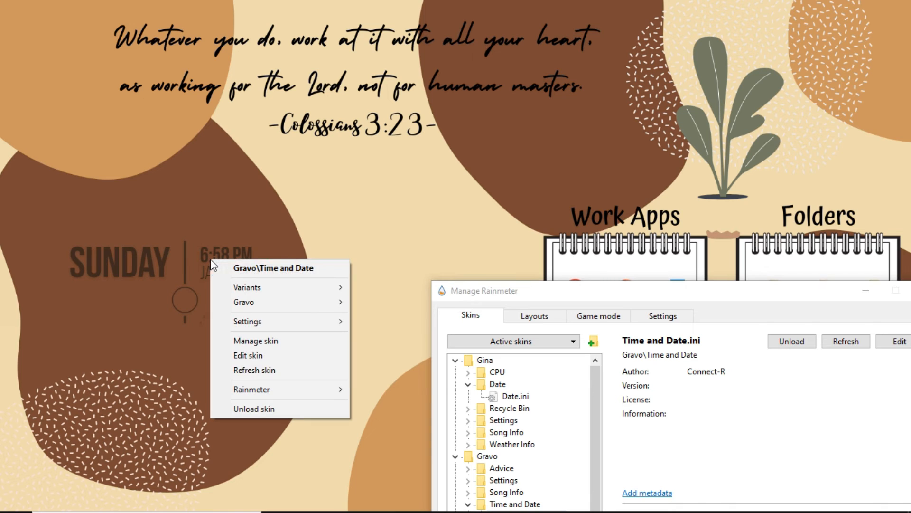
click(265, 412)
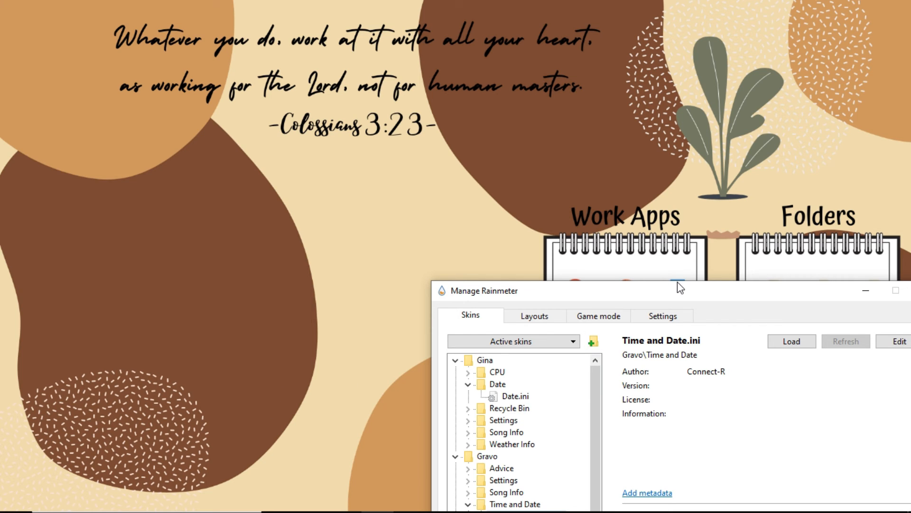
Load the Date and Time skin from the Kelson suite.
drag(681, 286, 585, 67)
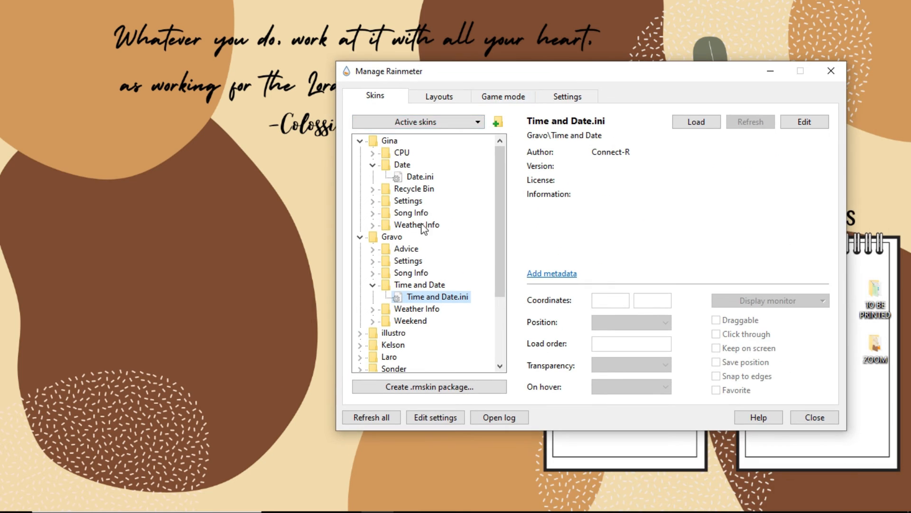
scroll(420, 240, down, 1)
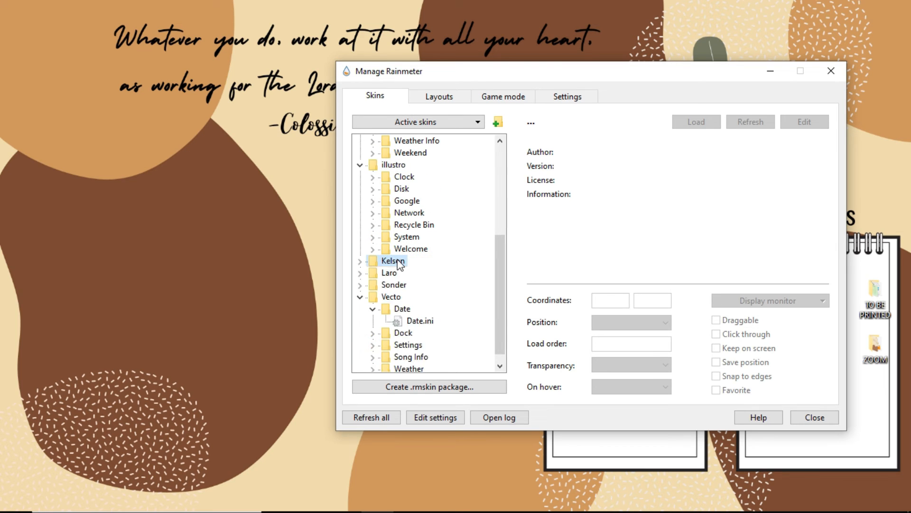
double_click(397, 260)
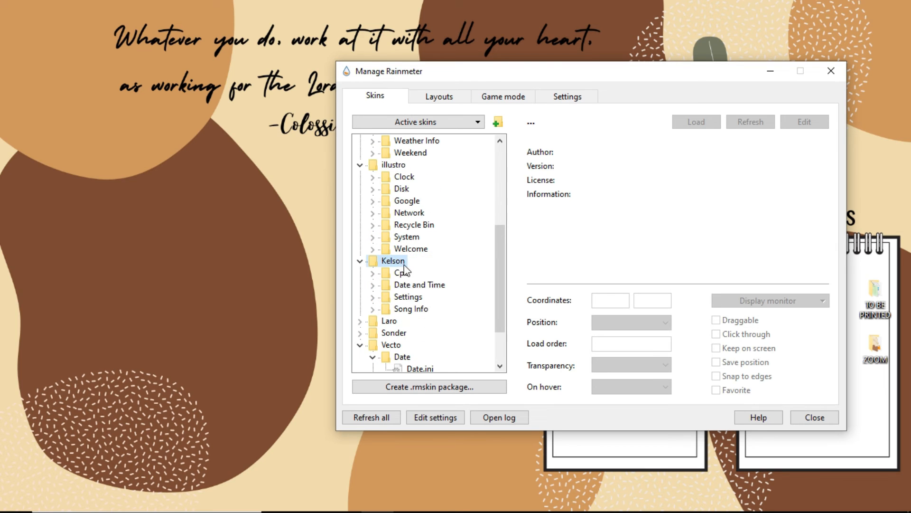
double_click(417, 285)
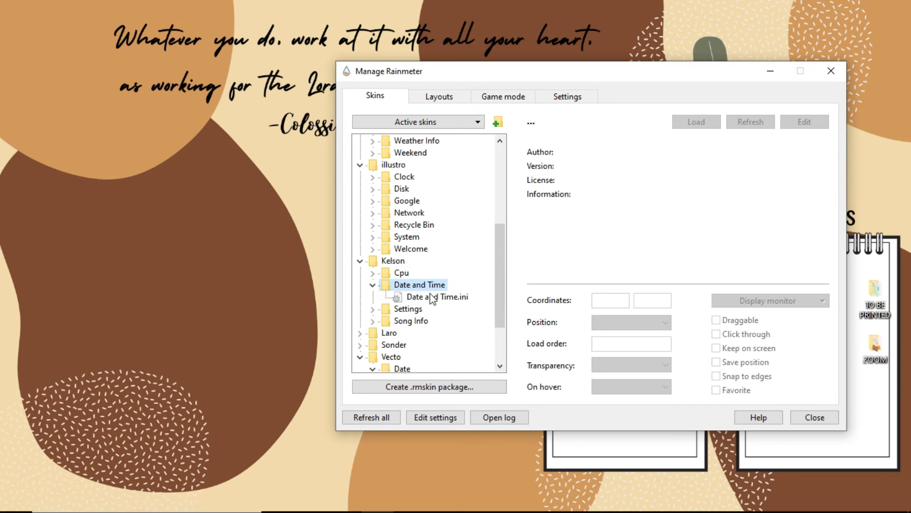
click(433, 297)
click(681, 124)
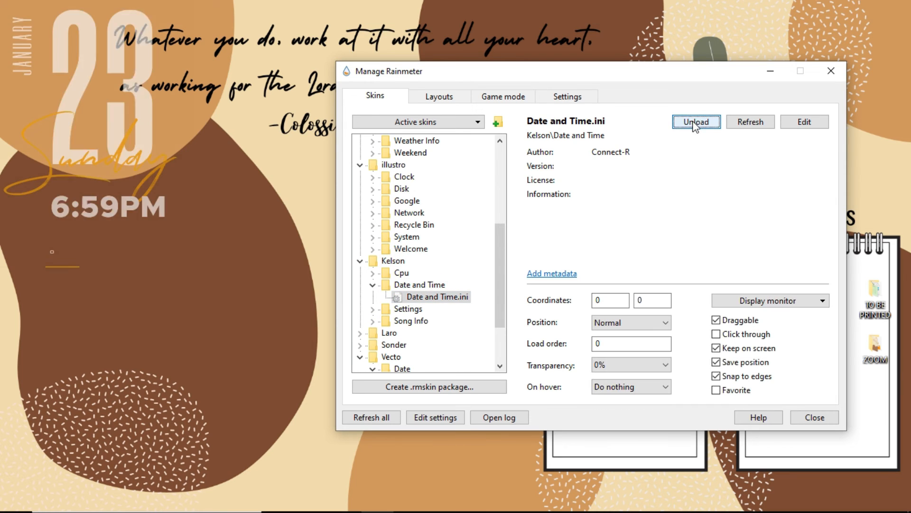
Move the Kelson Date and Time skin onto the large brown shape, enlarge it, and unload it.
click(73, 118)
drag(73, 118, 107, 257)
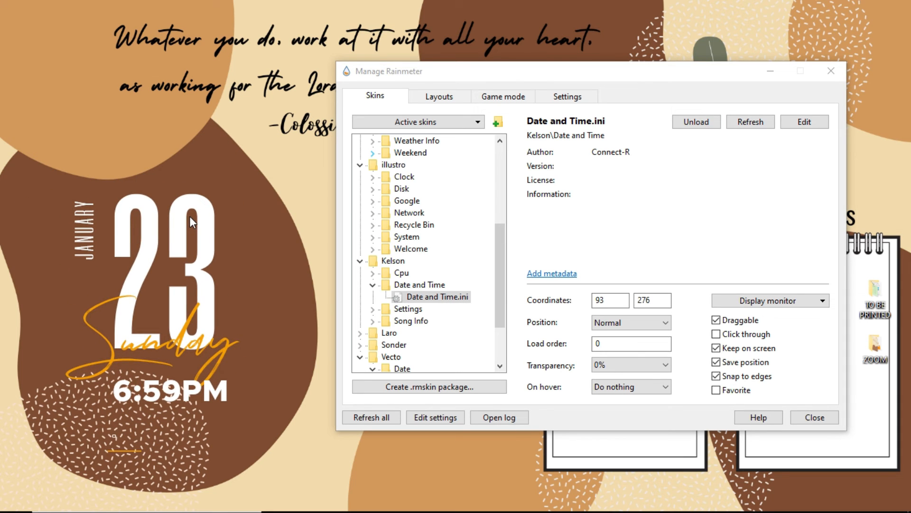
scroll(190, 215, up, 5)
drag(191, 225, 170, 257)
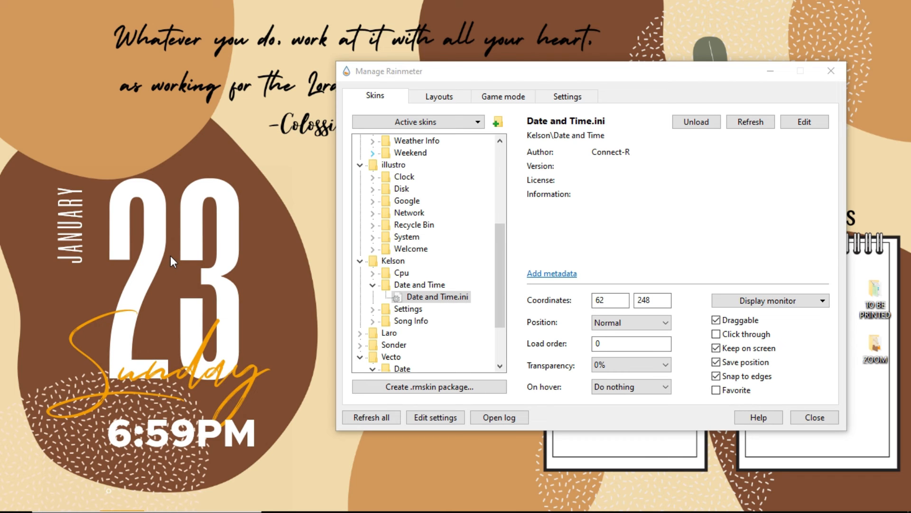
right_click(170, 256)
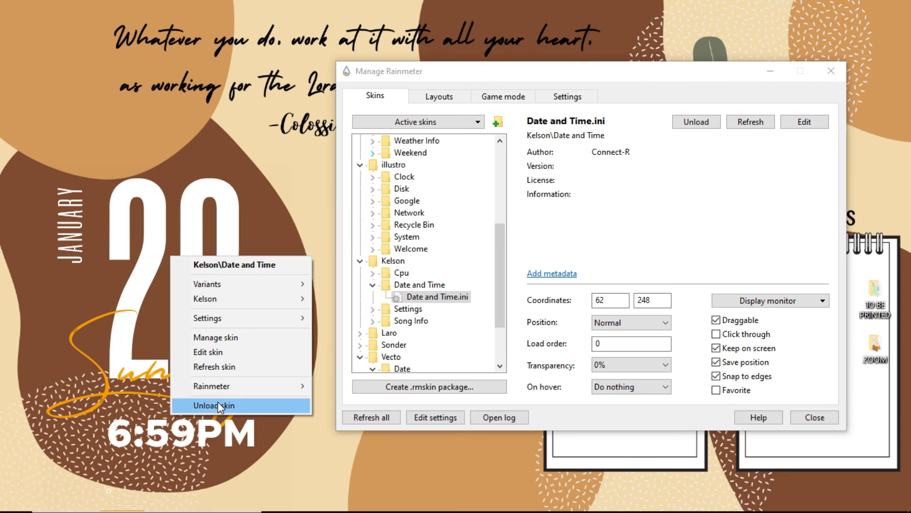
click(218, 402)
Expand the Laro and Sonder skin folders and load the Sonder Calendar skin.
scroll(409, 333, down, 1)
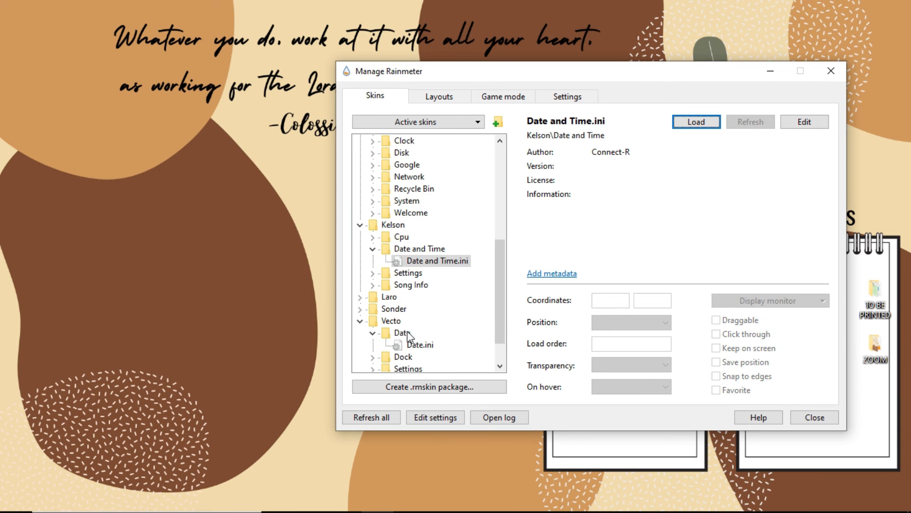
click(390, 297)
double_click(395, 297)
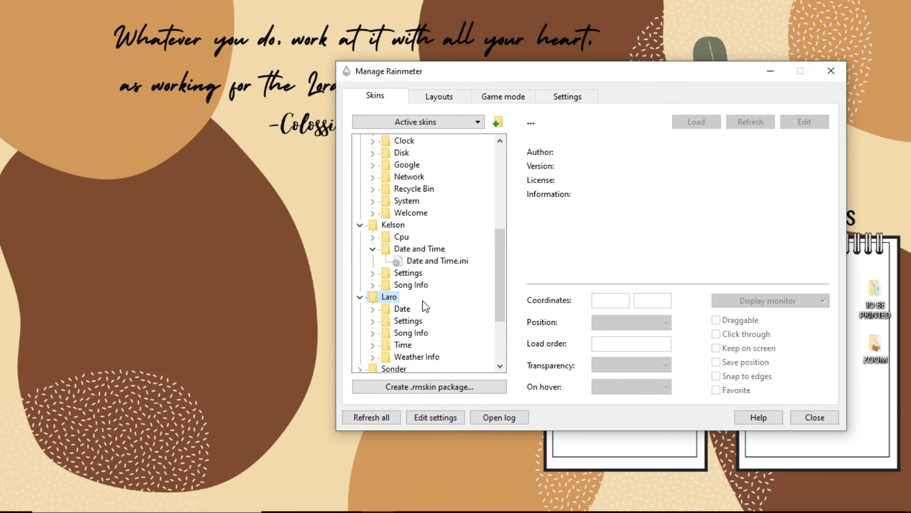
scroll(424, 312, down, 1)
double_click(394, 333)
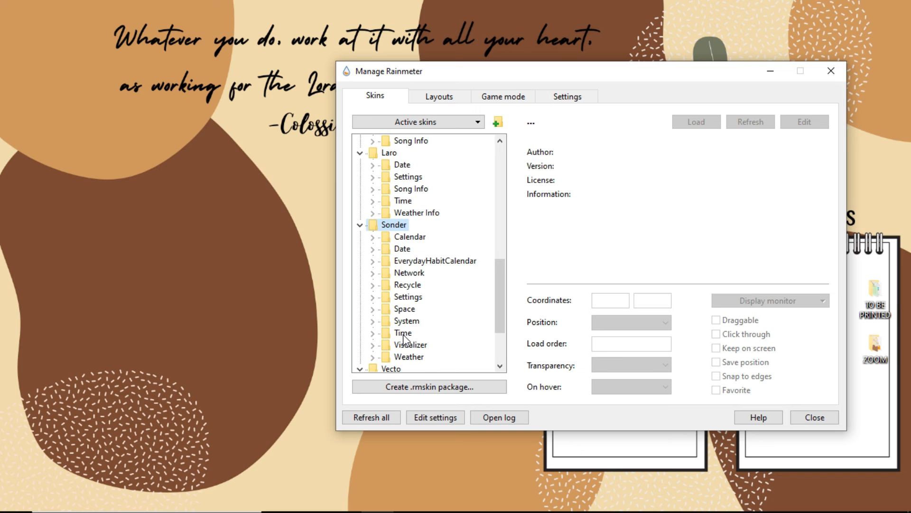
double_click(409, 236)
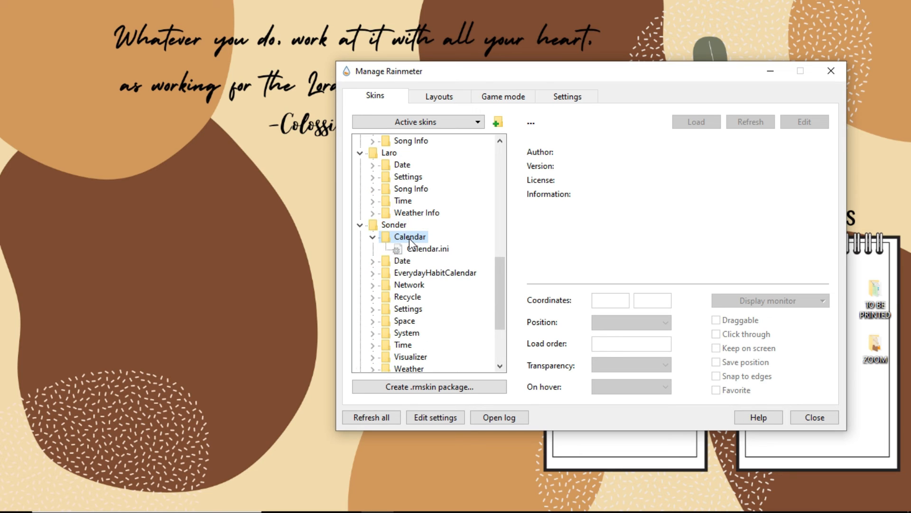
click(421, 248)
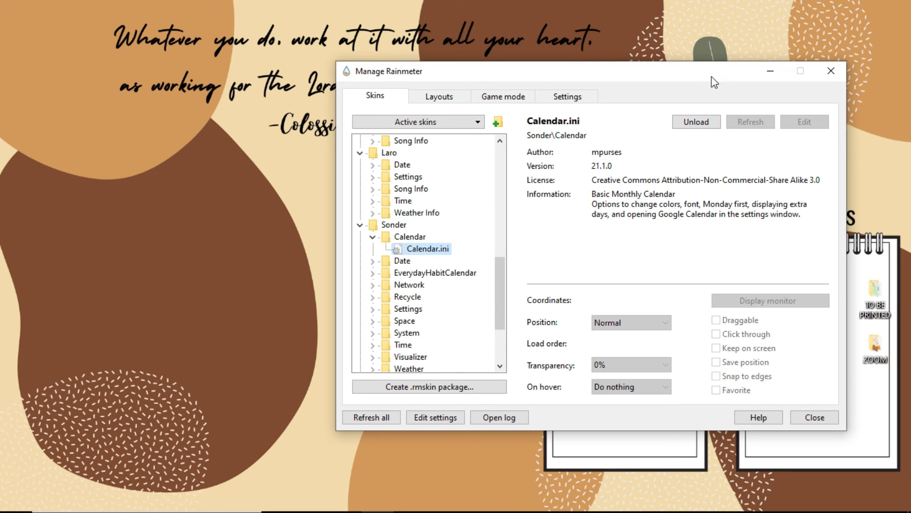
Place the calendar skin in the open area beside the Work Apps notepad, at about X 504, Y 294, and bring the skin manager back into view.
drag(621, 78, 617, 451)
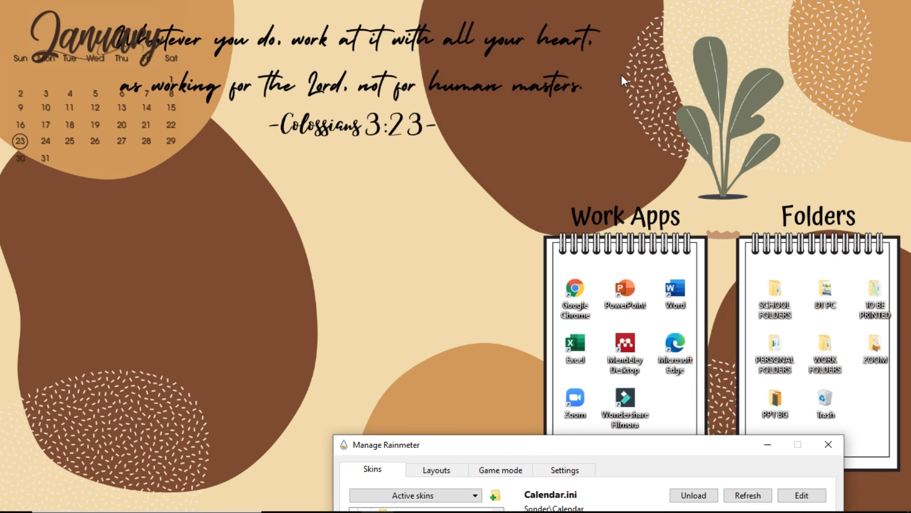
drag(118, 48, 475, 251)
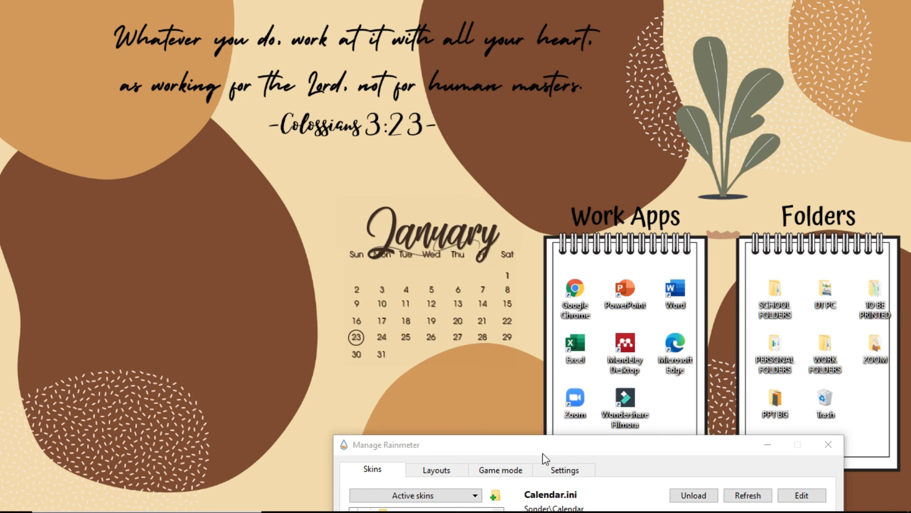
drag(543, 453, 567, 93)
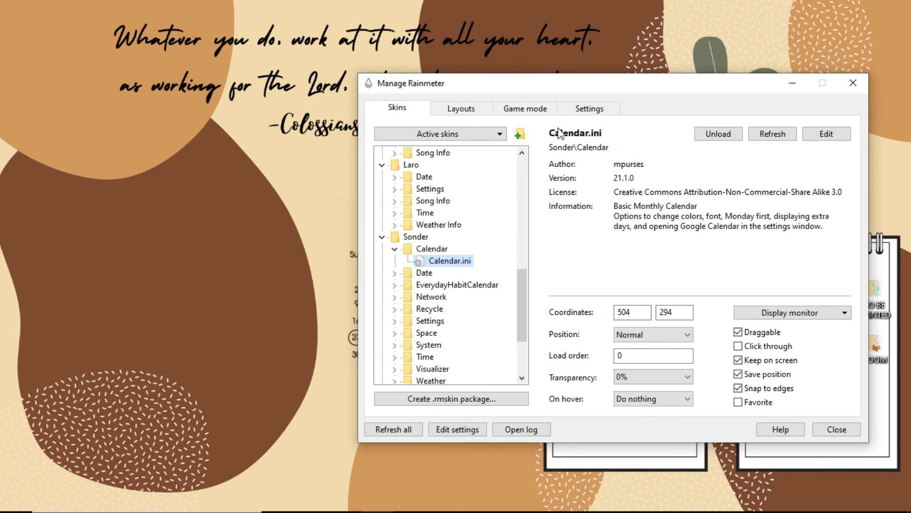
Move the Sonder calendar skin onto the large brown shape and unload it, and expand the Sonder Time skin folder.
drag(2, 80, 54, 503)
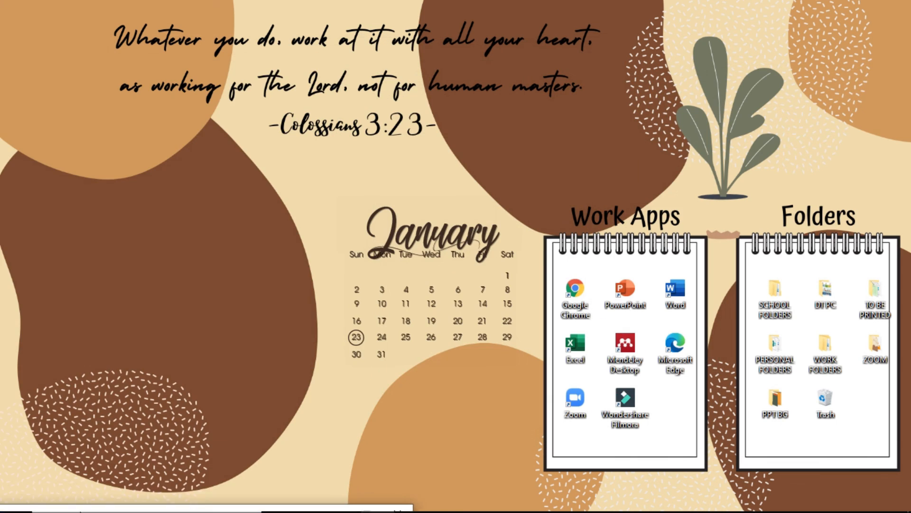
drag(446, 293, 179, 264)
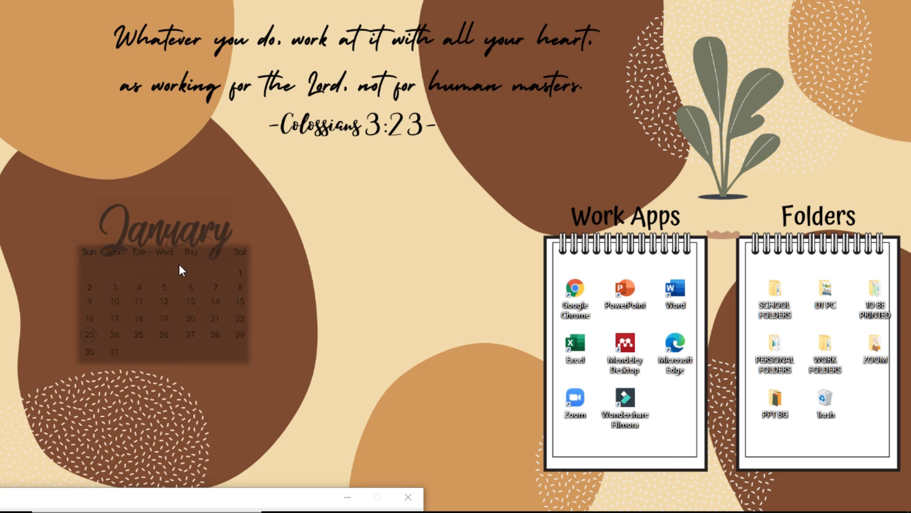
right_click(169, 289)
click(213, 474)
drag(267, 507, 594, 82)
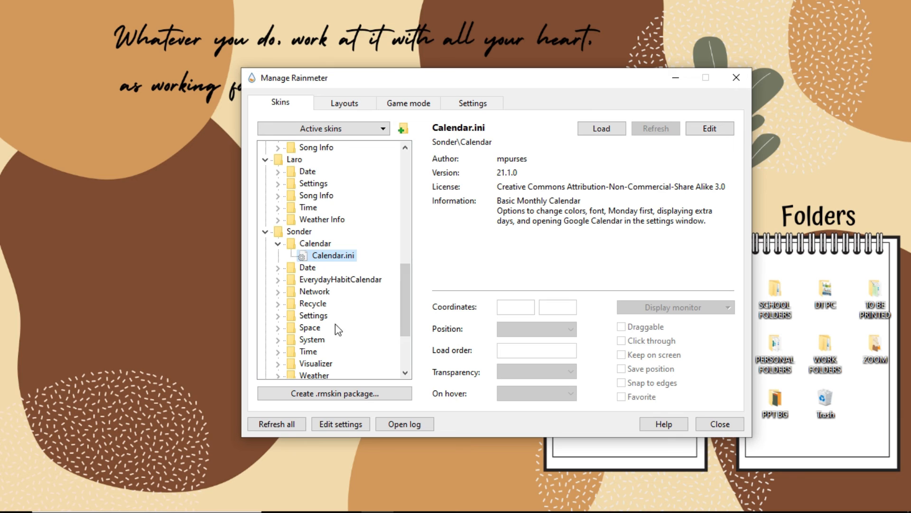
double_click(307, 351)
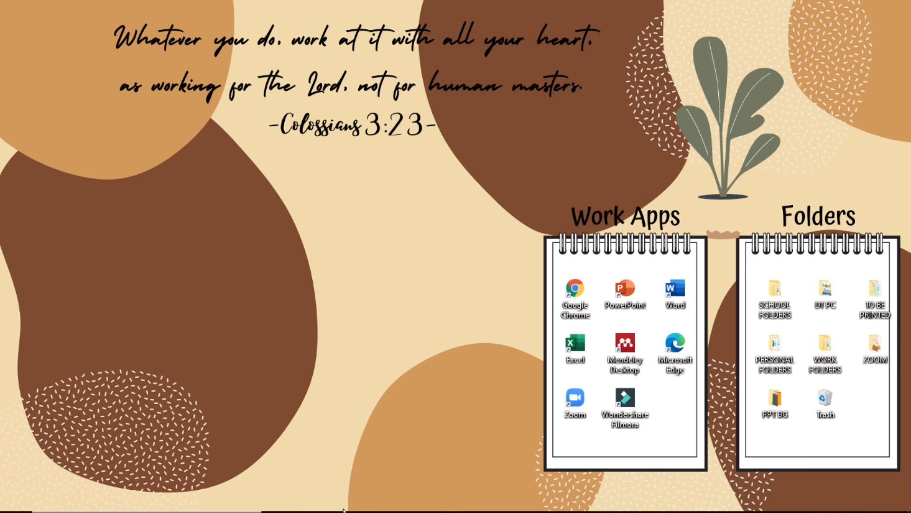
Set the image "Beige Abstract Organizer Desktop Wallpaper (9)" from the Downloads folder as the desktop background and minimize the folder window.
mouse_move(344, 501)
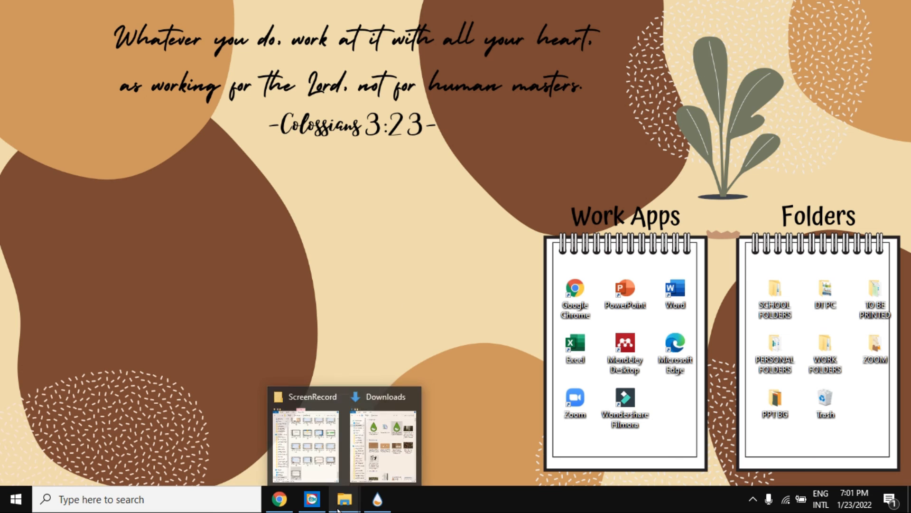
click(367, 416)
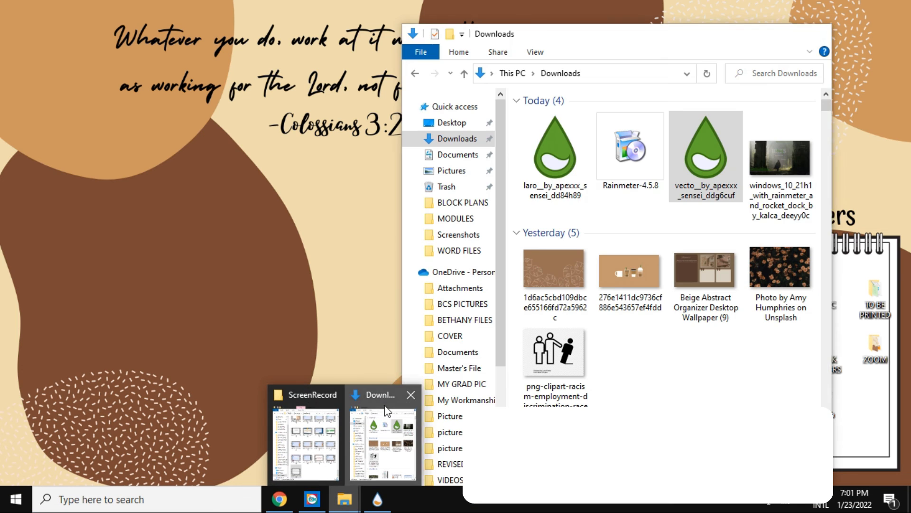
right_click(704, 273)
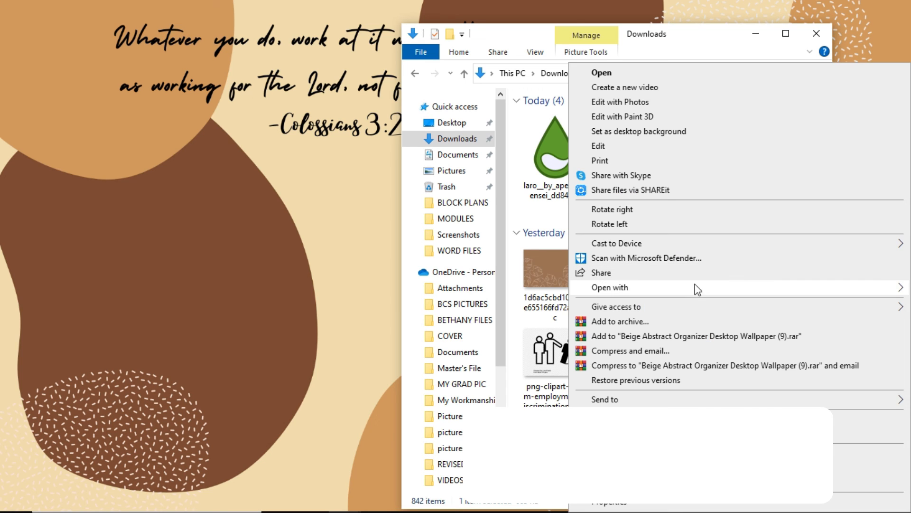
click(630, 134)
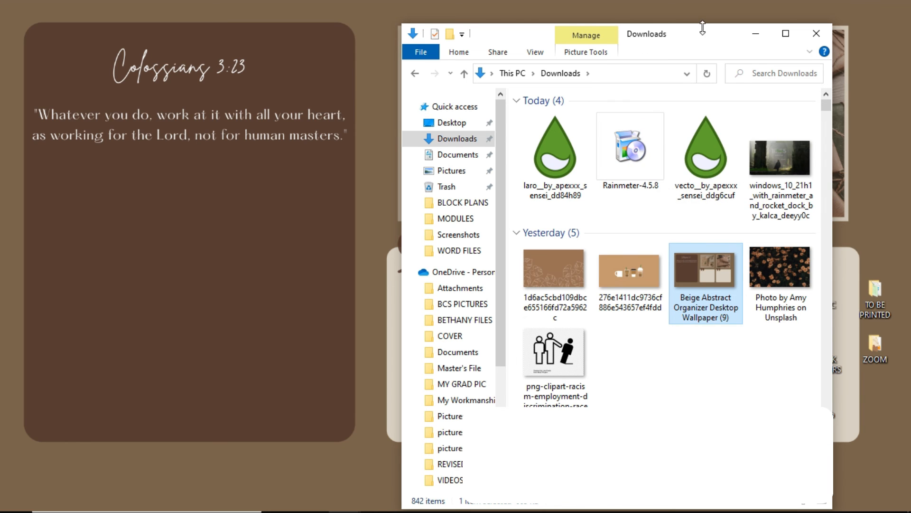
click(755, 35)
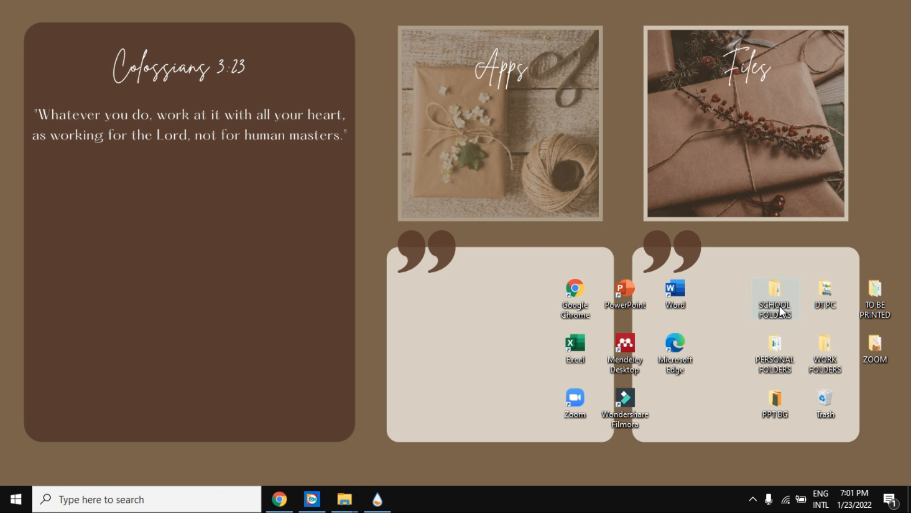
Arrange the seven folder icons and the Trash in two rows of four inside the wallpaper's Files frame.
drag(780, 306, 679, 140)
drag(820, 290, 721, 127)
drag(875, 290, 774, 129)
drag(890, 349, 726, 183)
drag(775, 332, 828, 144)
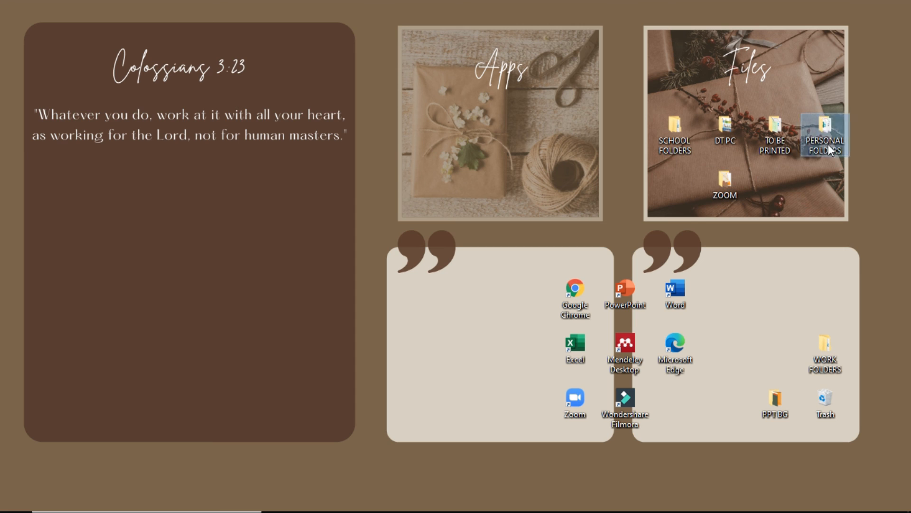
drag(825, 348, 675, 186)
drag(783, 417, 776, 186)
drag(825, 399, 826, 185)
Arrange the eight app shortcuts, from Google Chrome to Wondershare Filmora, in two rows of four inside the Apps frame.
drag(575, 292, 446, 142)
drag(625, 292, 472, 119)
drag(625, 347, 526, 125)
drag(625, 402, 576, 237)
drag(680, 350, 580, 133)
drag(572, 236, 574, 183)
drag(575, 399, 425, 183)
drag(675, 290, 475, 182)
drag(575, 344, 526, 187)
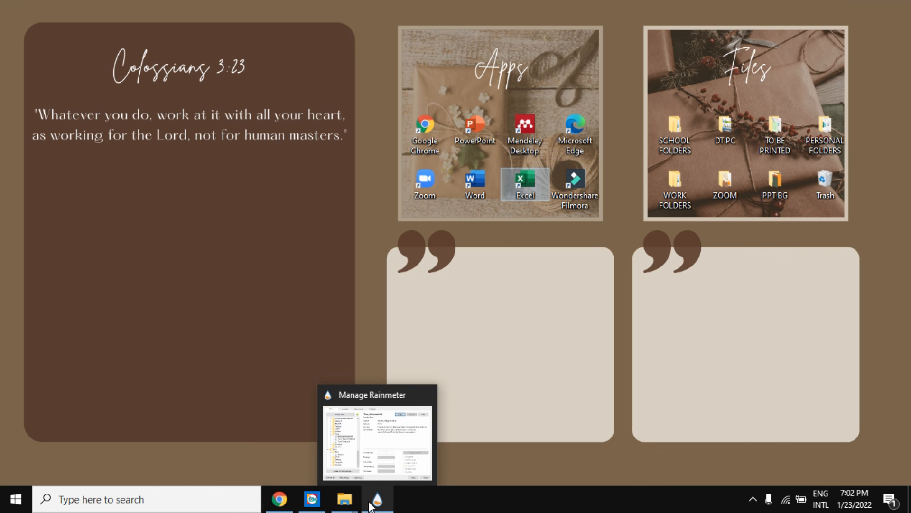
Load the Sonder Calendar skin again and place it on the cream card beneath the Apps frame.
click(370, 504)
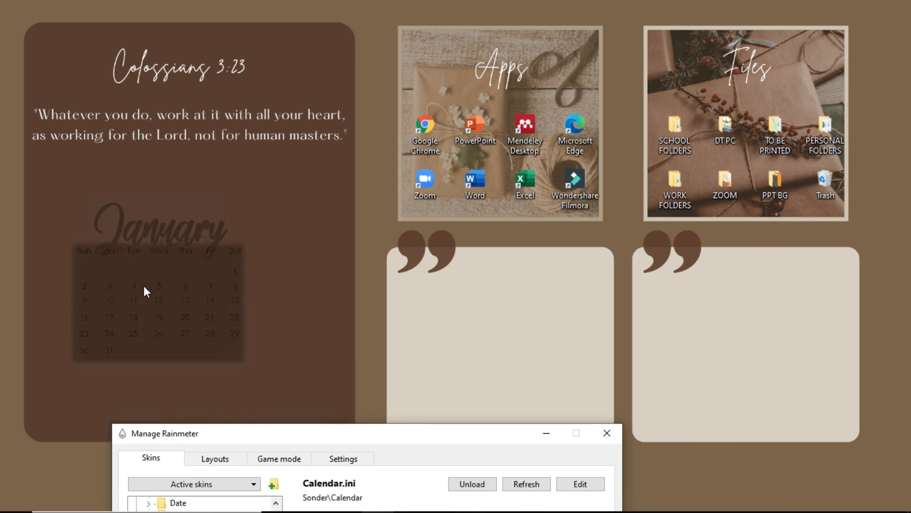
drag(142, 289, 492, 324)
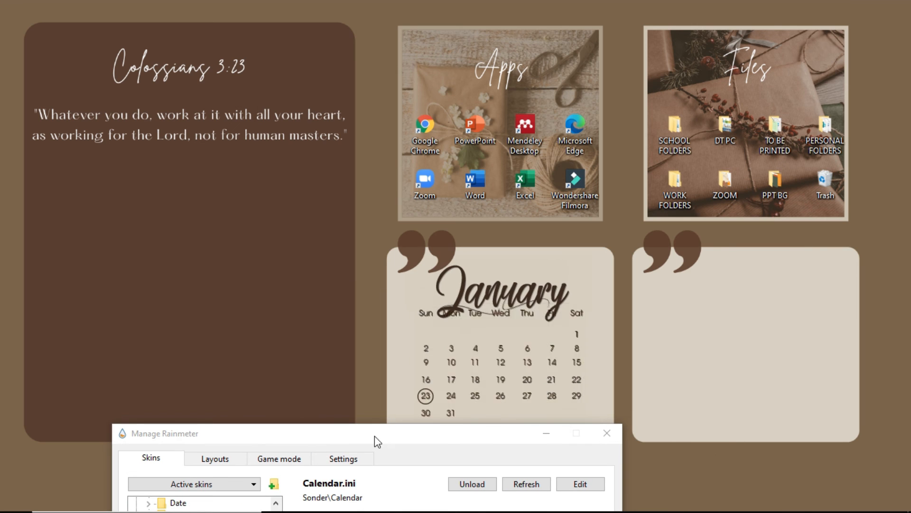
Load the Time_Transformable skin from the Sonder Time folder.
drag(375, 436, 456, 56)
double_click(304, 327)
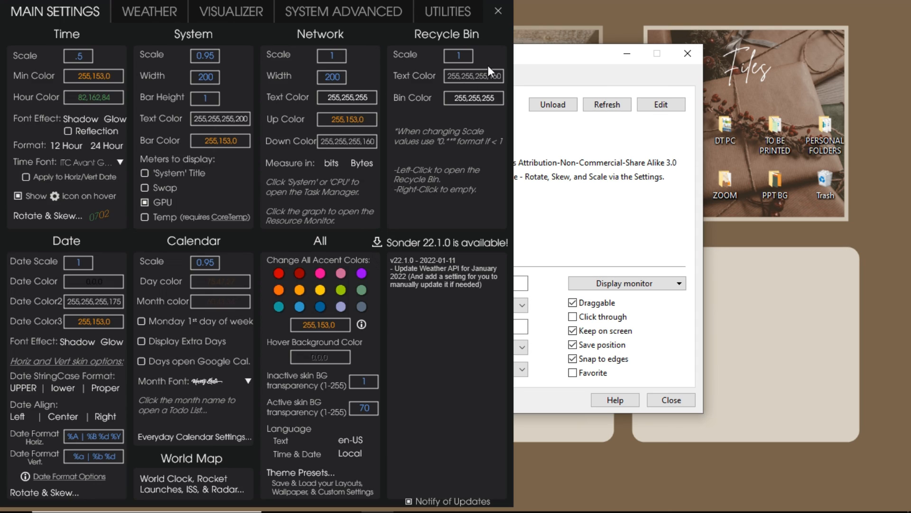
scroll(300, 259, down, 1)
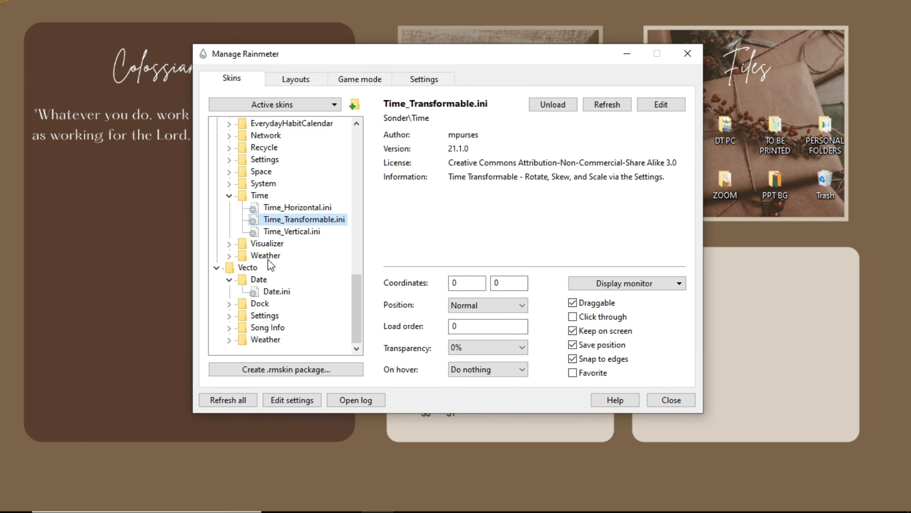
Try the Gravo Time and Date skin on the desktop and unload it.
scroll(237, 192, up, 12)
click(283, 280)
click(553, 105)
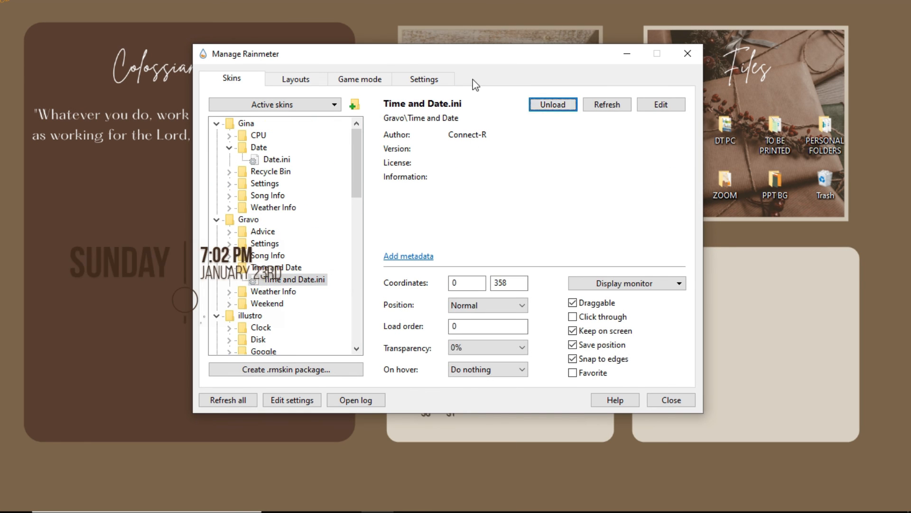
click(553, 104)
Load the Gina Date skin and place it on the dark brown panel beneath the Bible verse.
click(279, 162)
click(553, 105)
drag(559, 56, 748, 115)
drag(138, 239, 173, 275)
click(539, 114)
drag(540, 115, 334, 511)
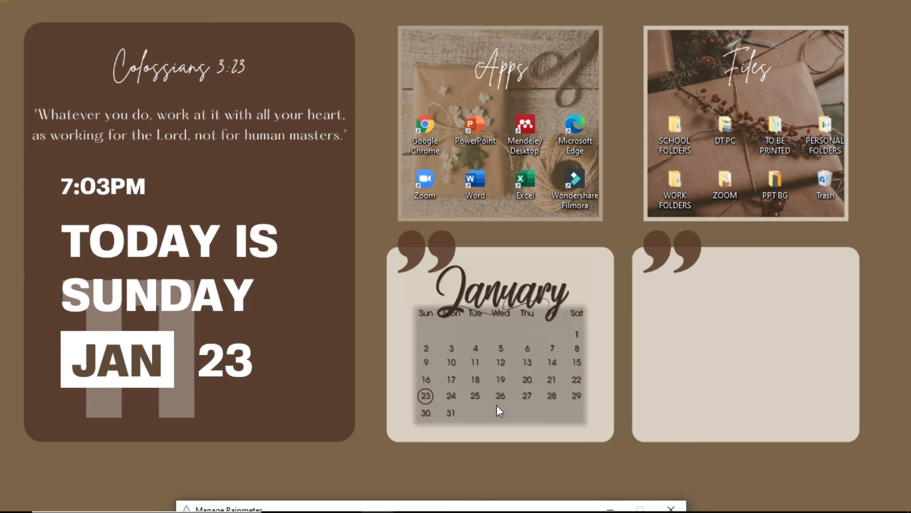
Load the Gravo Weekend skin and place it on the cream card beneath the Files frame, at about X 974, Y 461.
drag(441, 506, 483, 90)
click(293, 346)
double_click(293, 345)
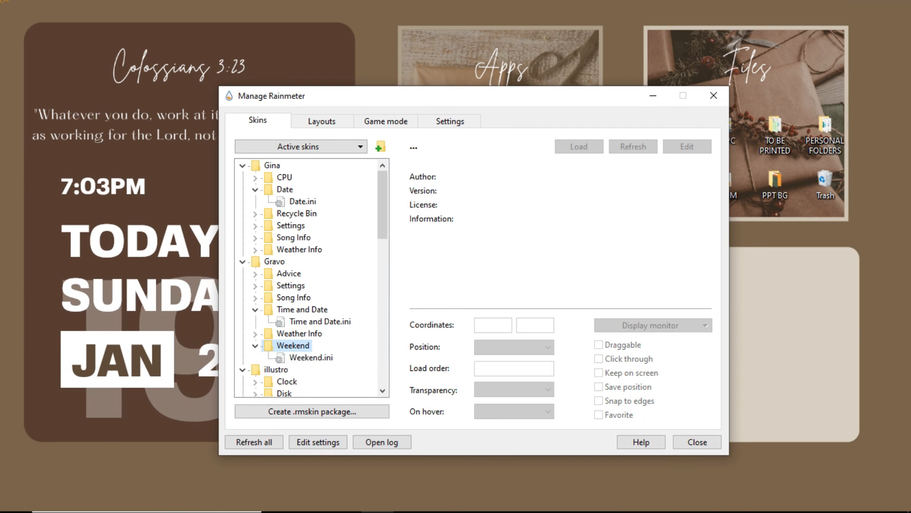
click(309, 358)
click(579, 147)
drag(561, 97, 396, 318)
drag(71, 6, 715, 317)
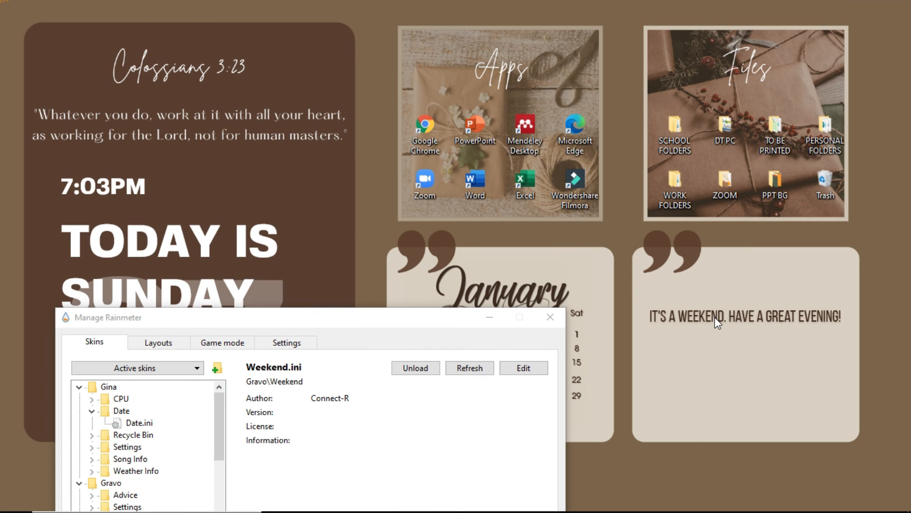
Try the Gravo Weather Info skin on the desktop and unload it.
drag(359, 322, 399, 51)
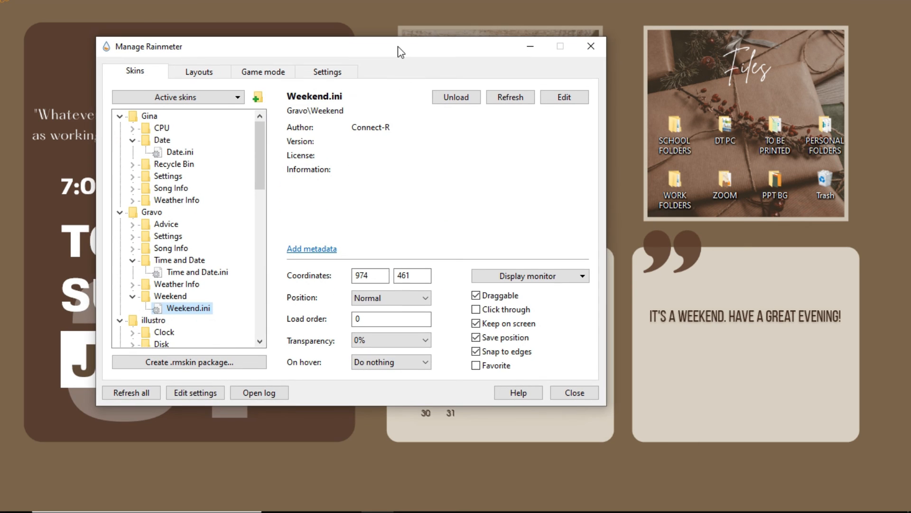
double_click(176, 284)
click(190, 295)
double_click(191, 296)
click(456, 97)
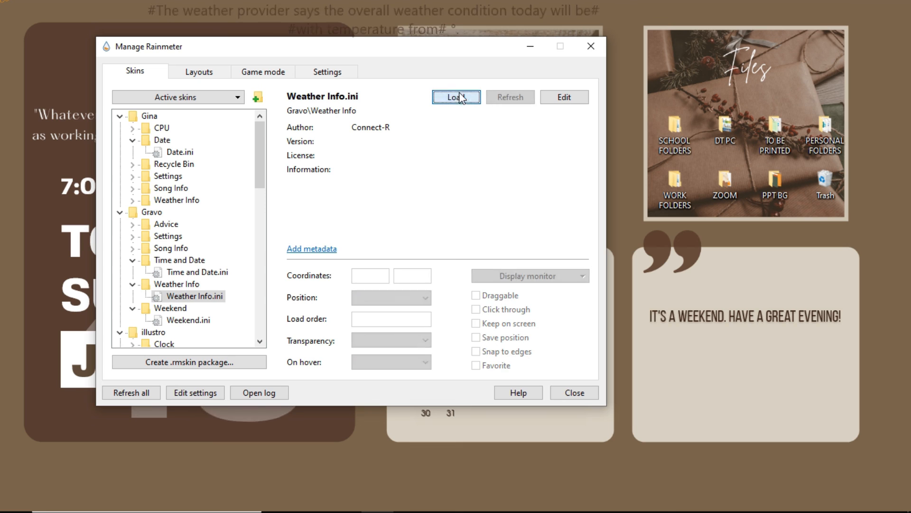
Load the Gravo Advice skin, place it beneath the weekend message on the cream card, and close the skin manager.
scroll(199, 292, down, 2)
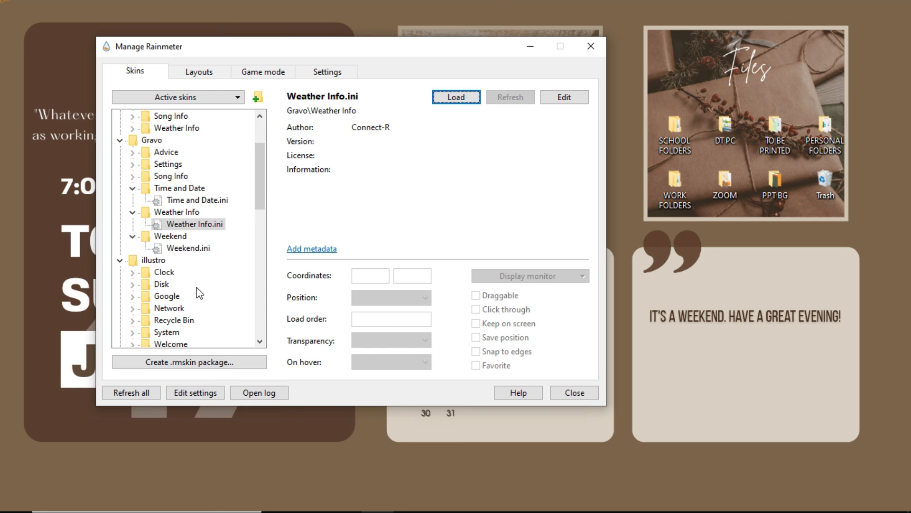
double_click(164, 152)
double_click(181, 164)
drag(99, 9, 713, 366)
click(591, 46)
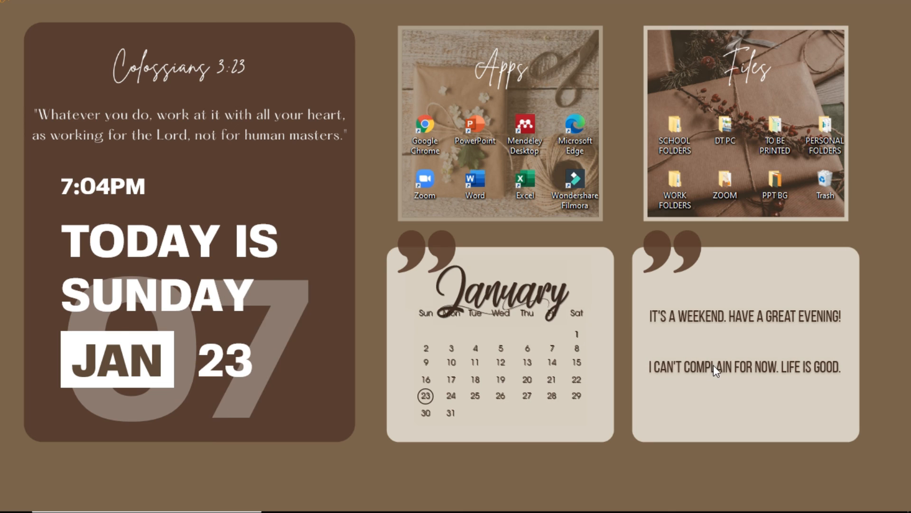
Shift the weekend message slightly left and the calendar skin slightly down within their cream cards.
drag(726, 320, 720, 320)
drag(523, 295, 520, 307)
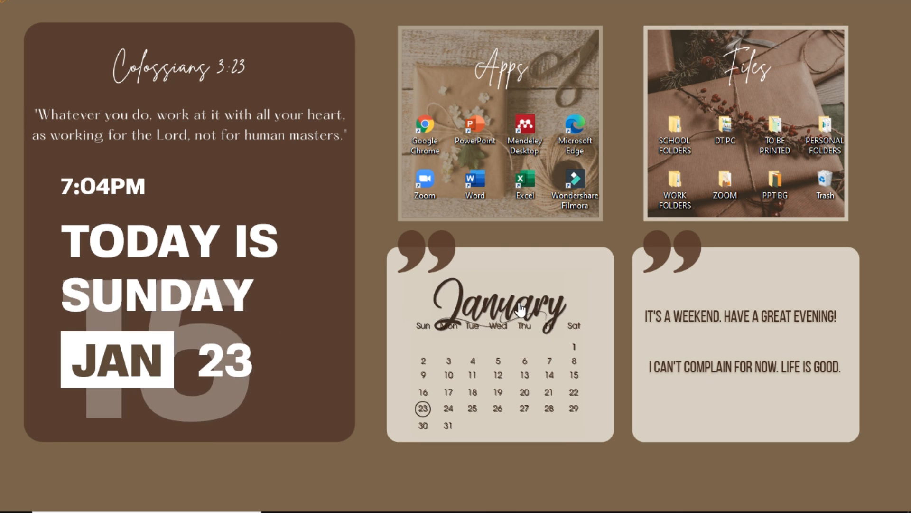